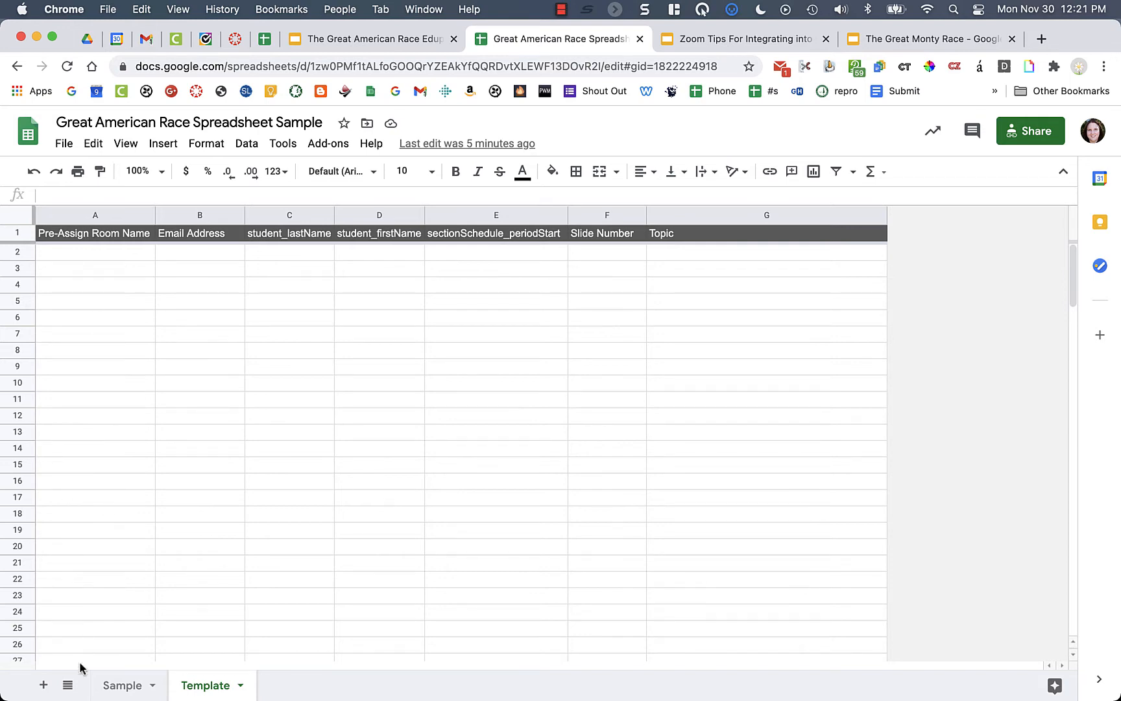
- Switch to the Sample sheet with the student roster
left_click(121, 686)
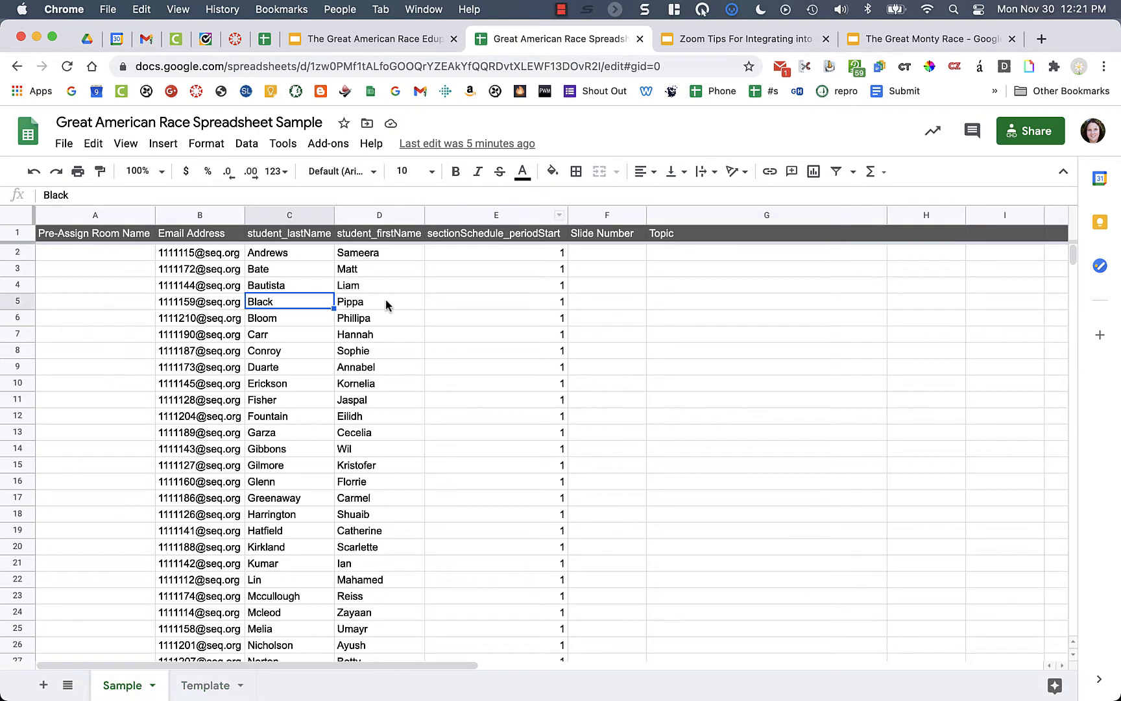
left_click(261, 254)
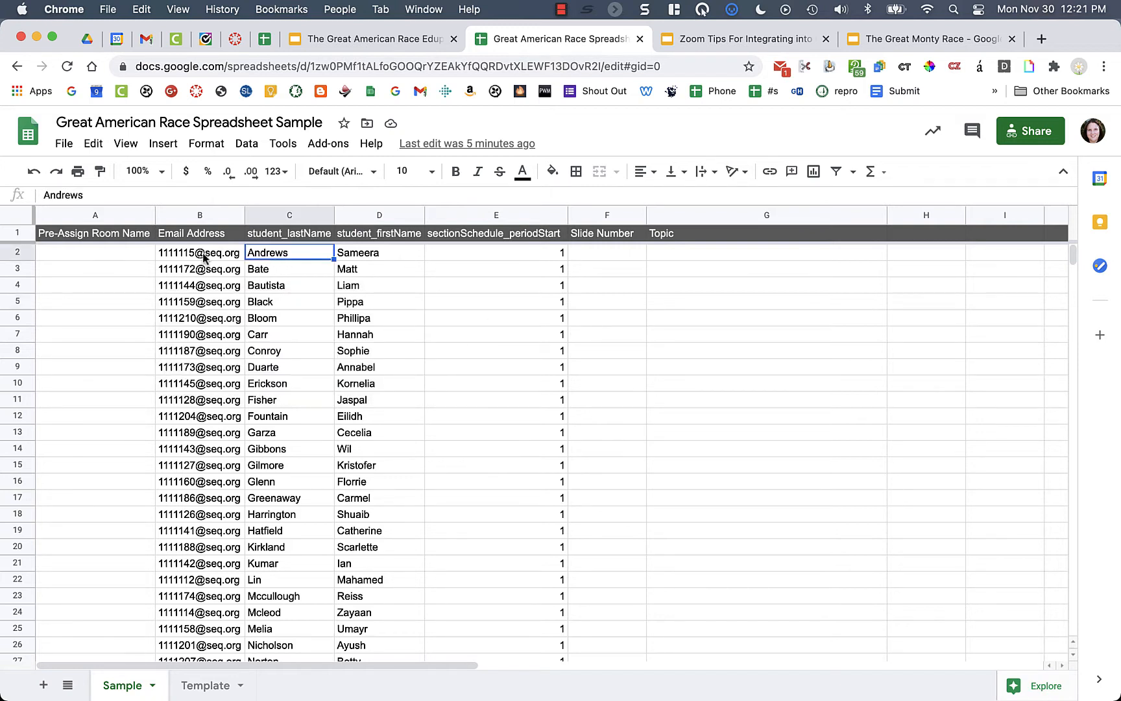
mouse_move(169, 402)
left_click(99, 256)
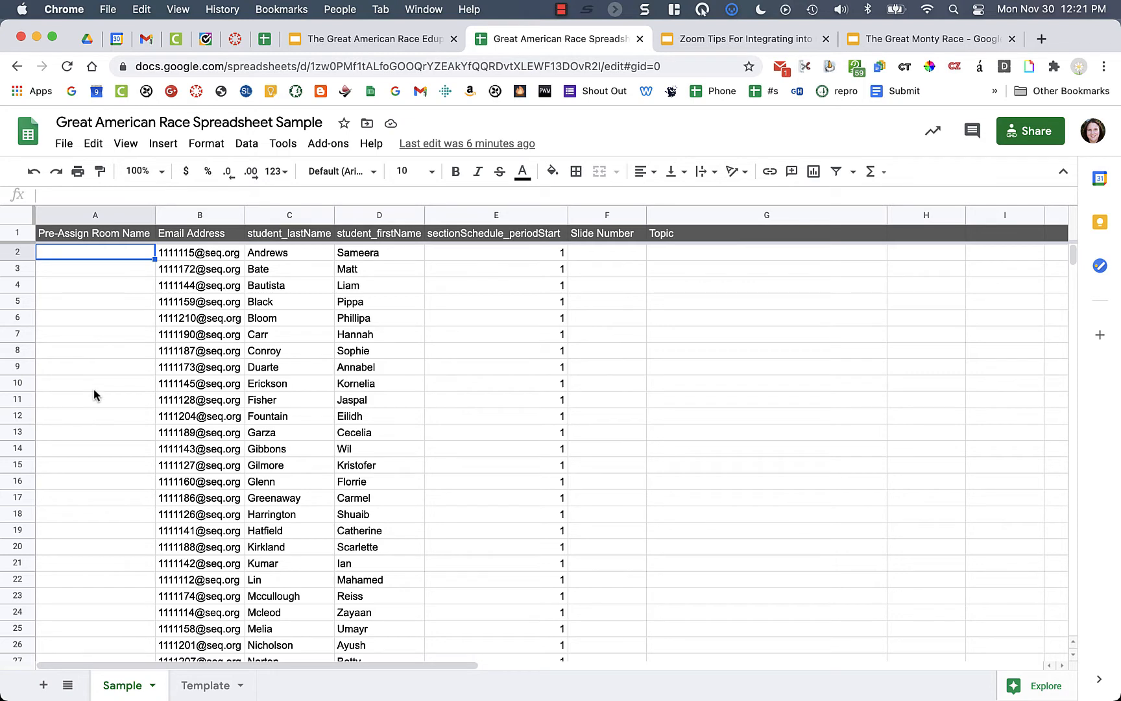
left_click(312, 43)
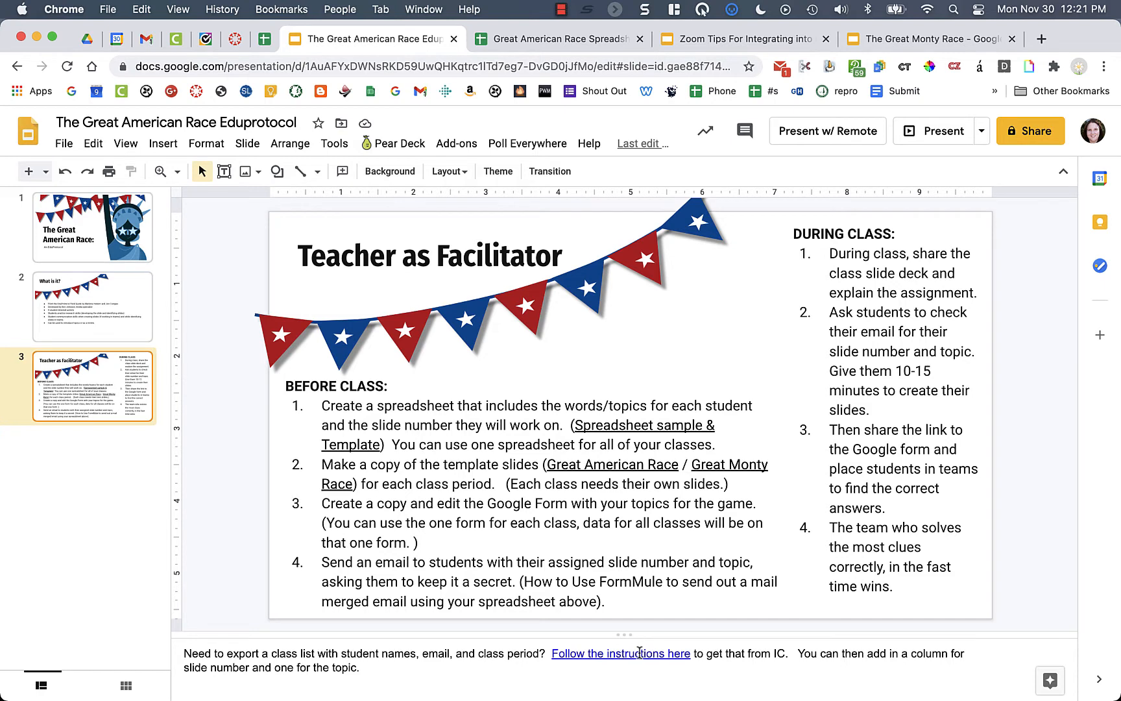
left_click(714, 42)
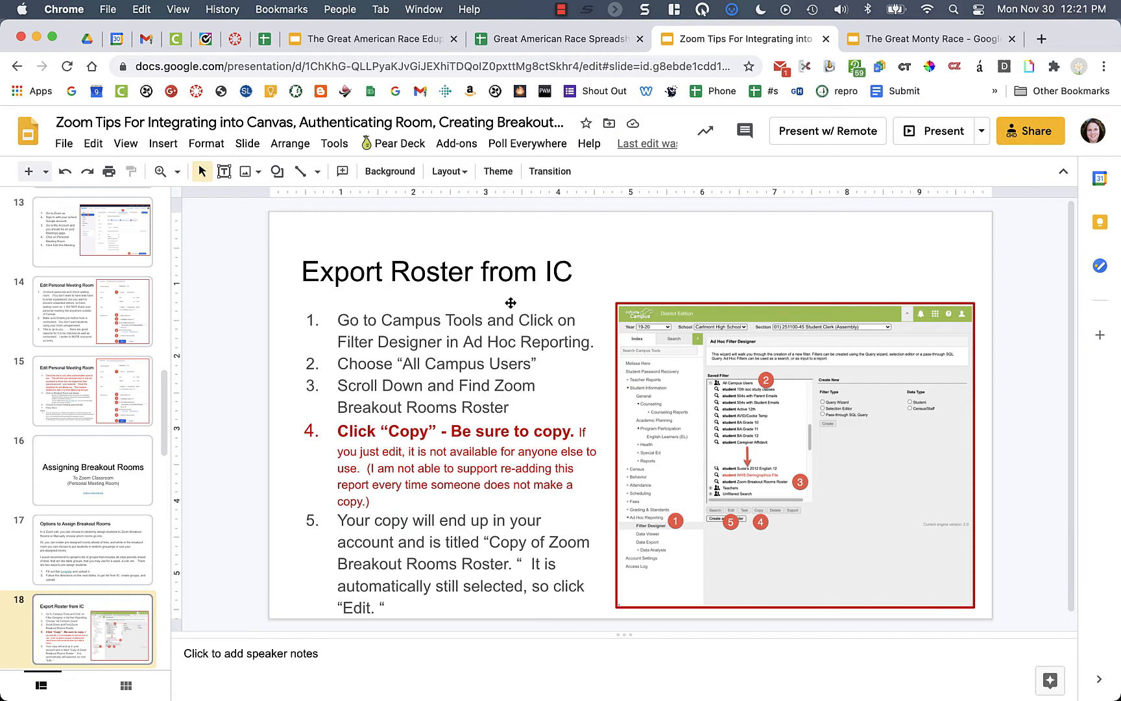
left_click(538, 40)
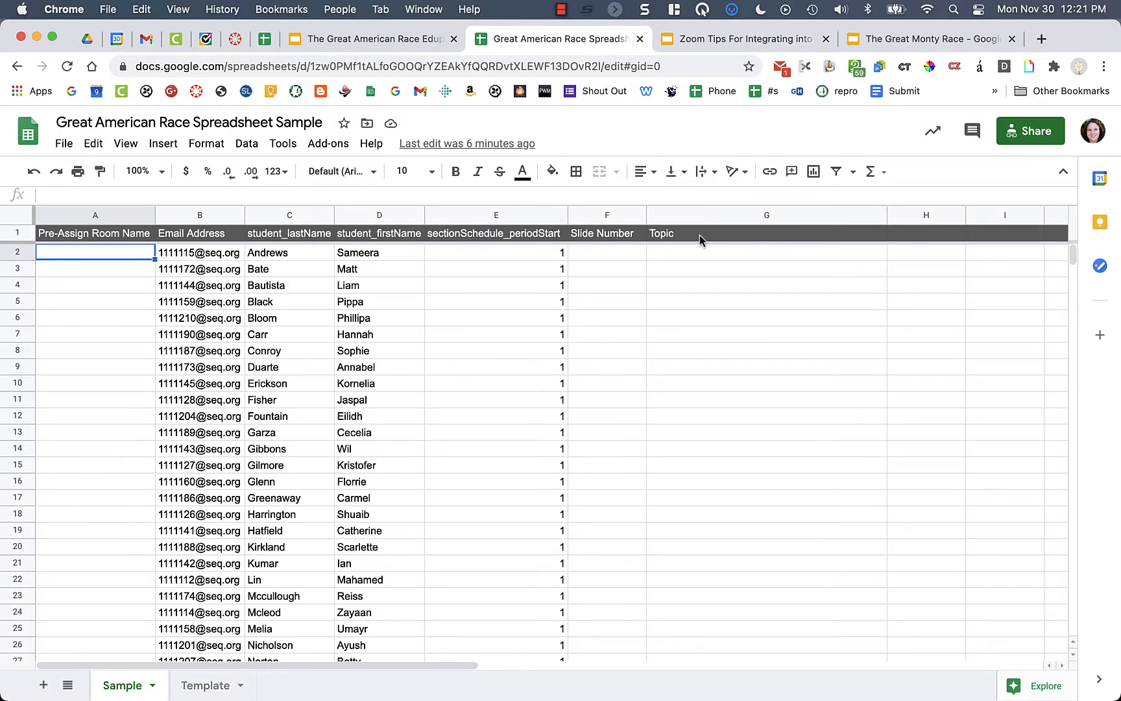
- Number period 1 students in column F from F2, starting the series 1, 2, 3
scroll(408, 333, "down", 20)
scroll(408, 333, "up", 20)
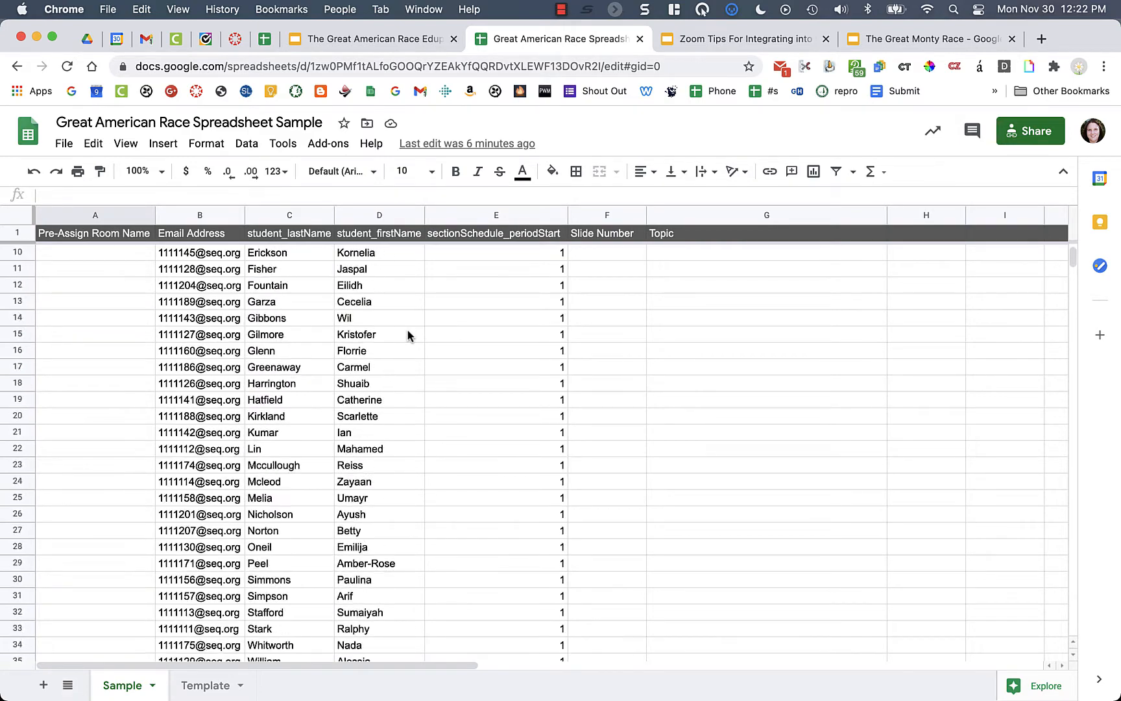
scroll(408, 334, "up", 3)
left_click(602, 257)
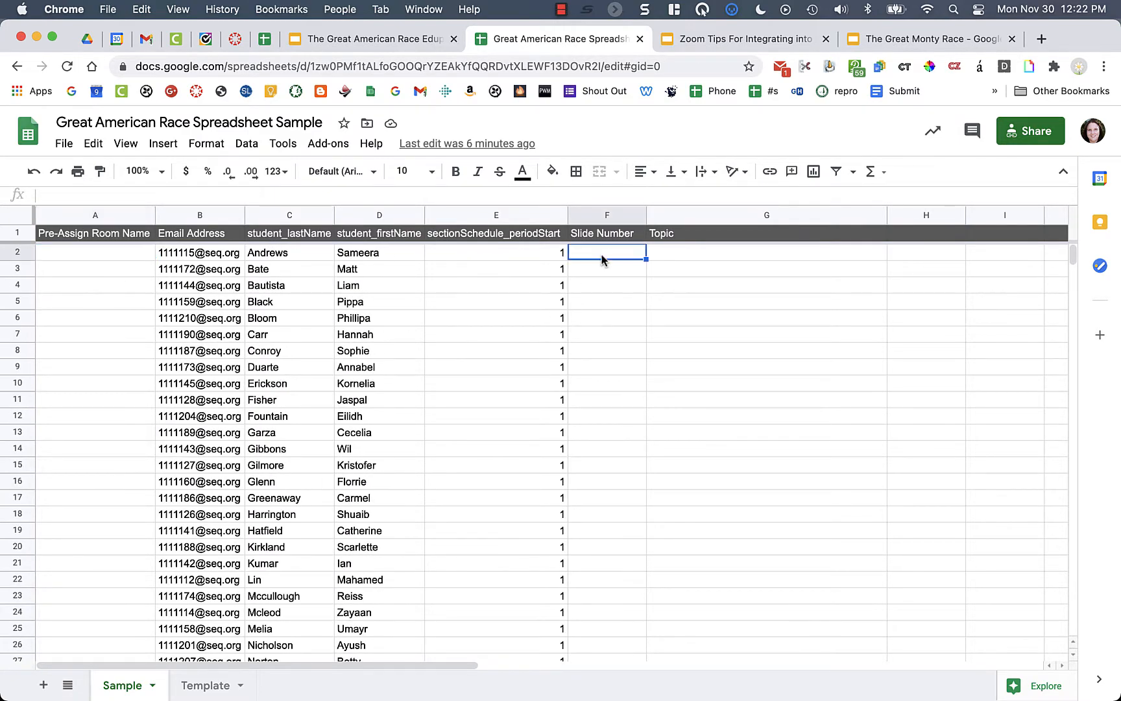
type("1")
key("Return")
type("2")
key("Return")
type("3")
key("Return")
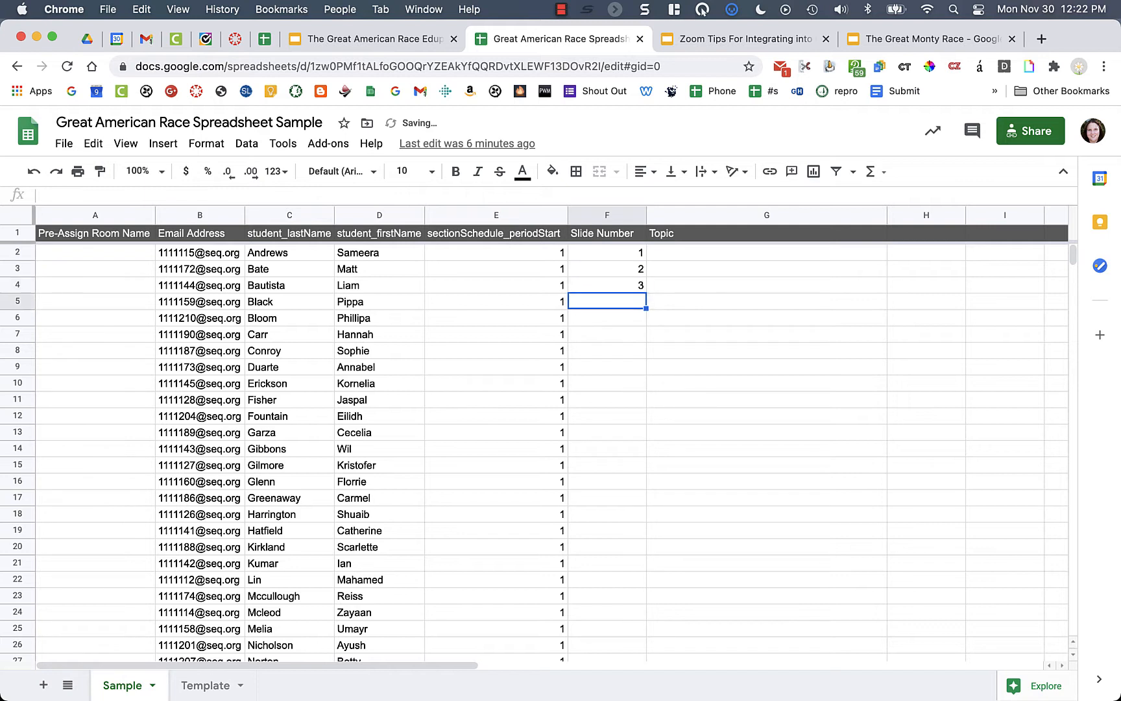
left_click(639, 284)
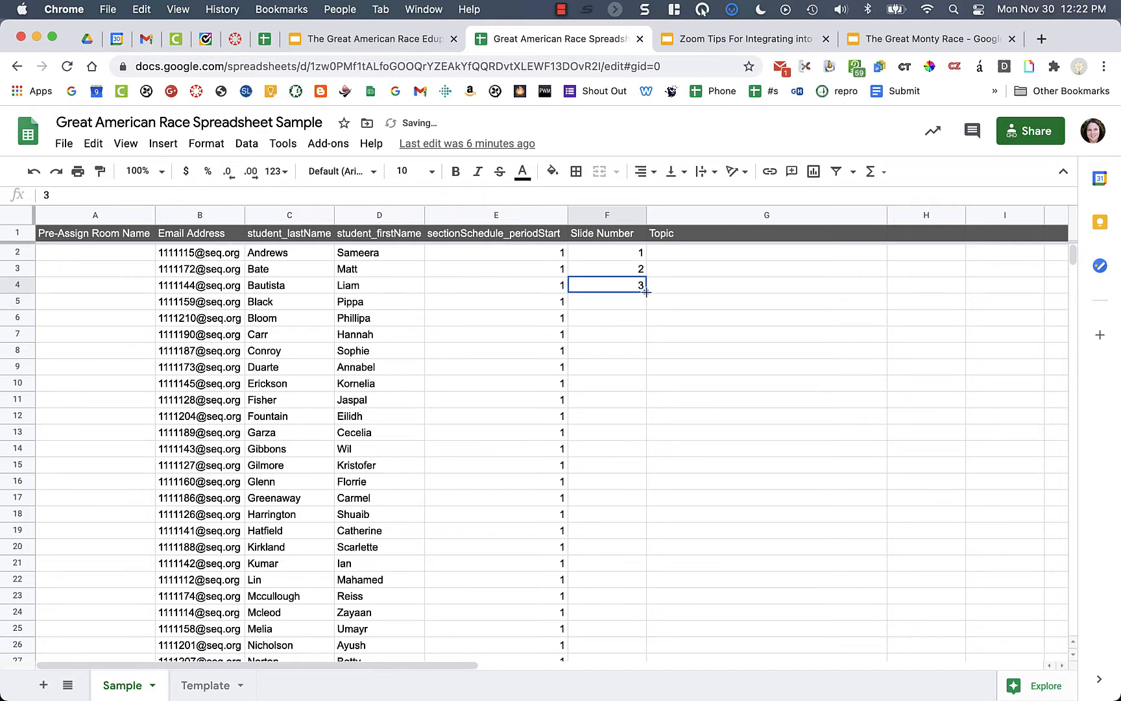
left_click_drag(647, 292, 639, 338)
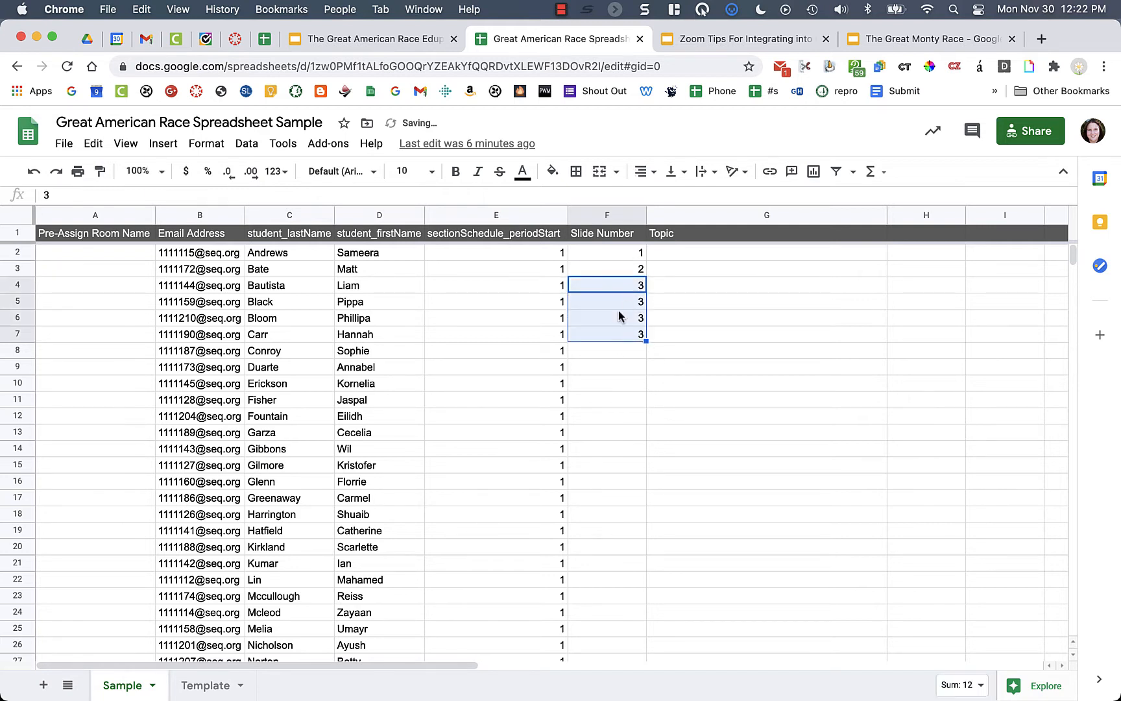
left_click_drag(622, 301, 623, 350)
key("Delete")
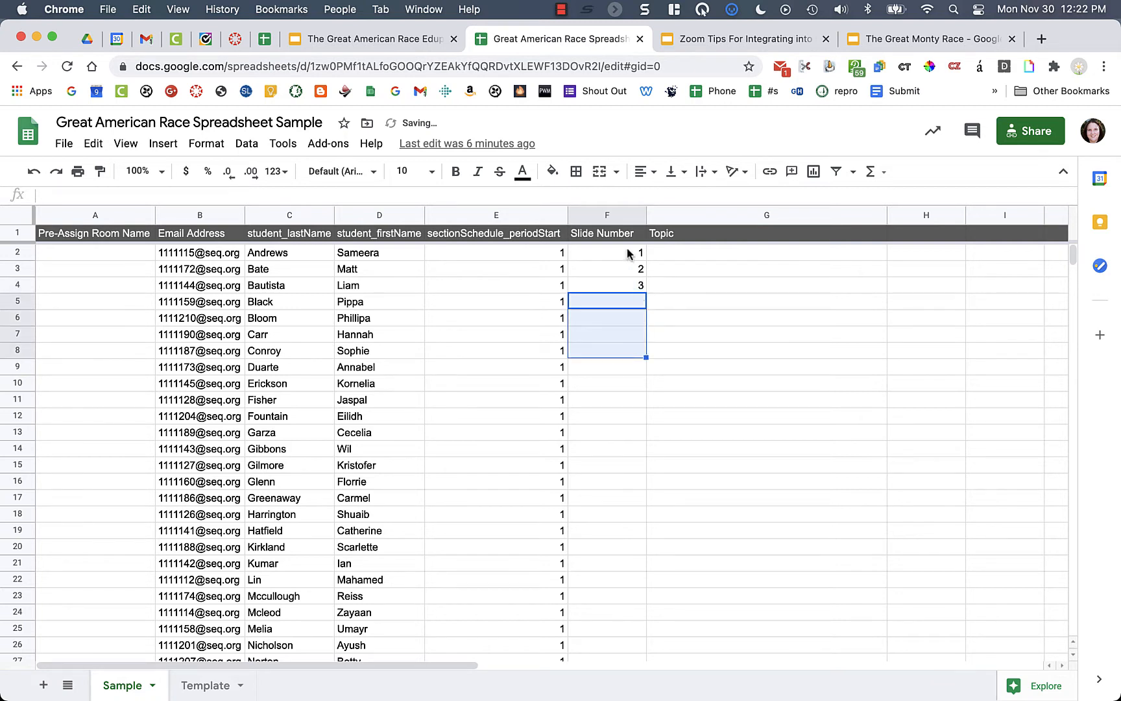
left_click_drag(629, 253, 606, 514)
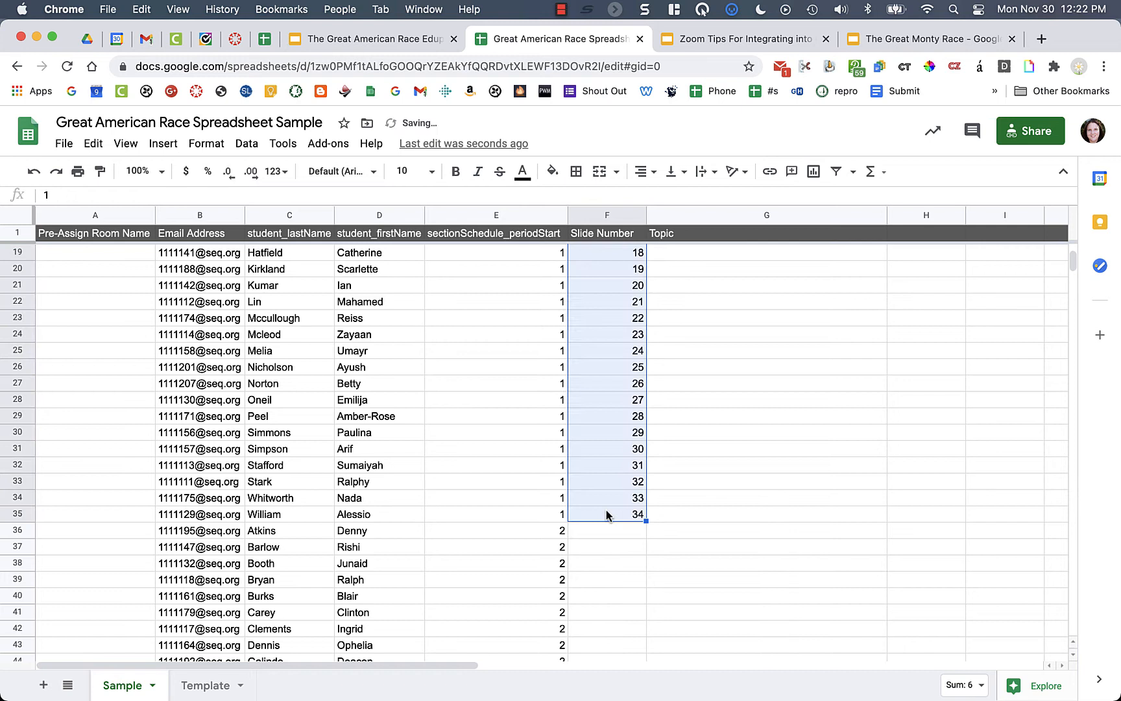
- Restart slide numbering at 1 in F36 and fill it down for period 2 through row 68
left_click(638, 537)
type("1")
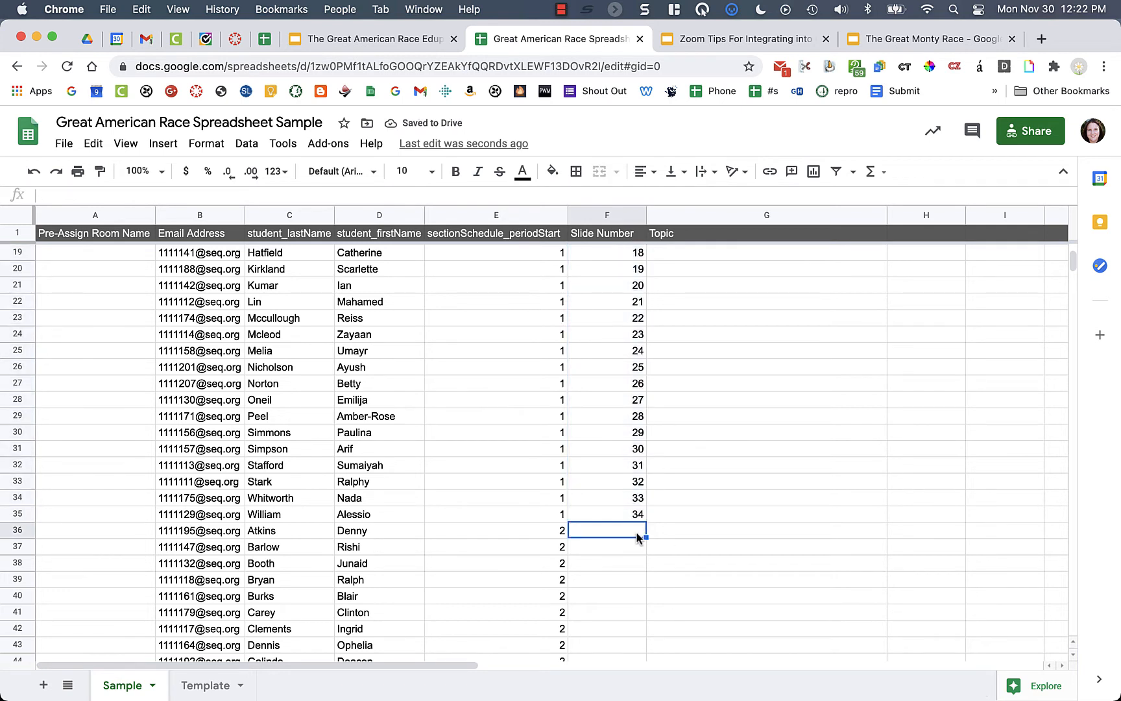
key("Return")
type("2")
key("Return")
type("3")
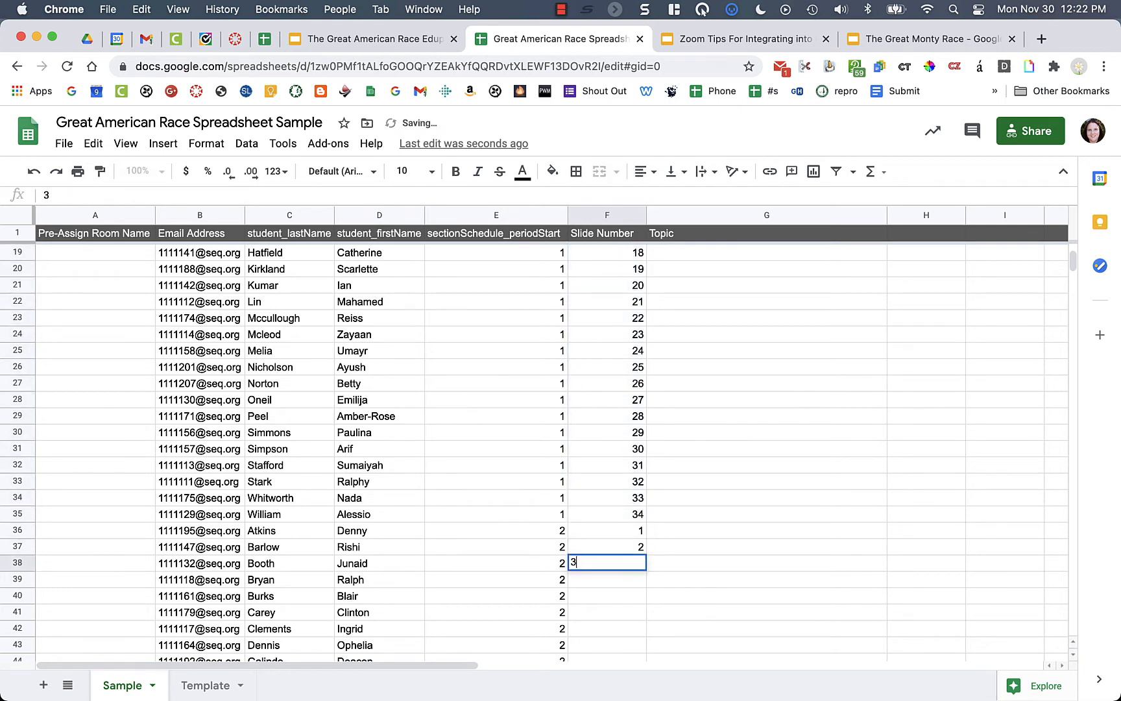
key("Return")
left_click(628, 537)
left_click_drag(628, 537, 621, 458)
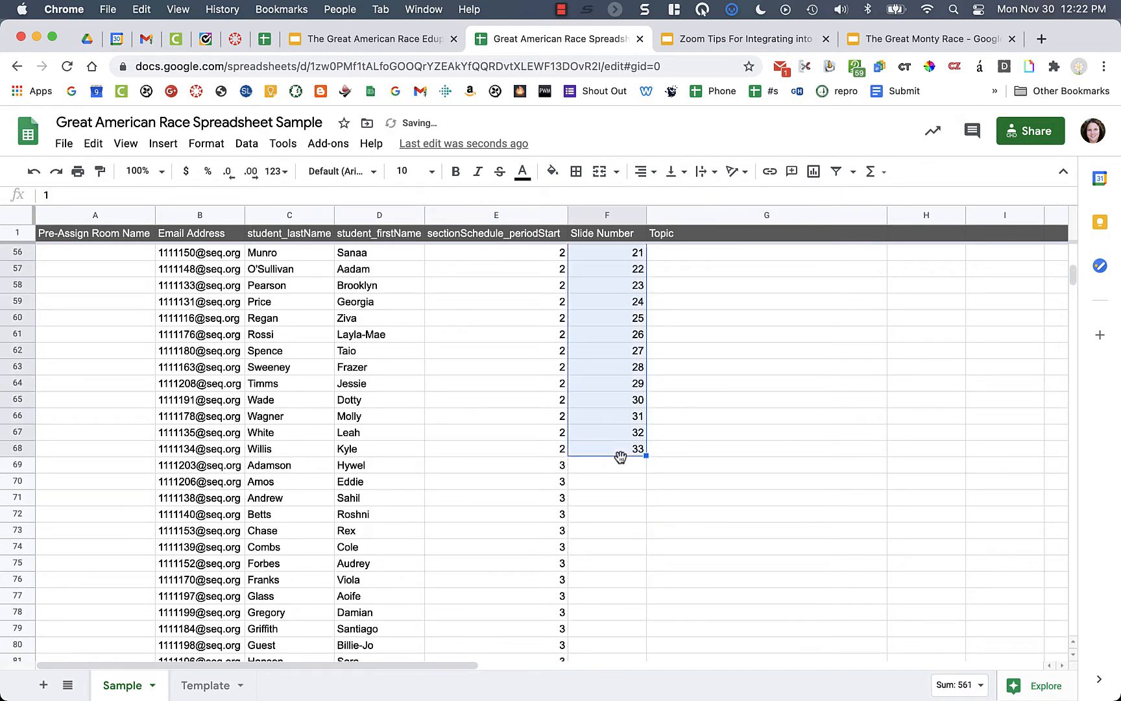
- Restart slide numbering at 1 in F69 and fill period 3 through 33
left_click(600, 465)
type("1")
key("Return")
type("2")
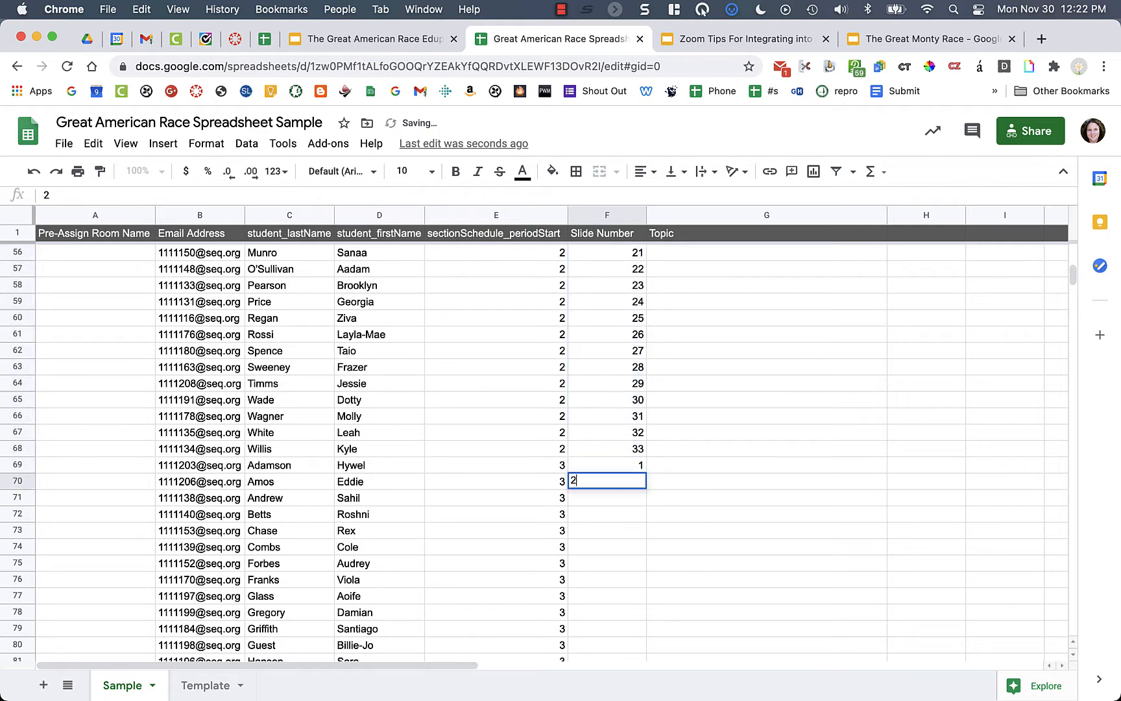
key("Return")
type("3")
key("Return")
left_click_drag(641, 465, 621, 501)
left_click(723, 484)
- Return to the top of the sheet at the first Topic cell, G2
scroll(723, 485, "up", 20)
scroll(723, 485, "right", 2)
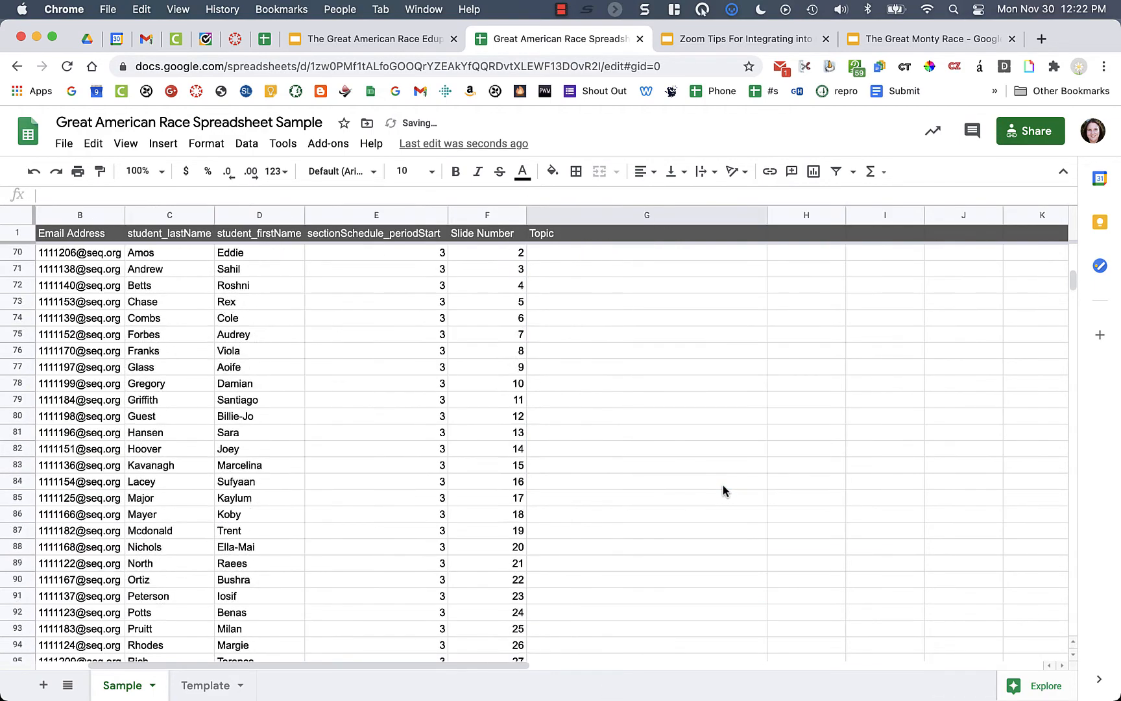
scroll(723, 484, "up", 5)
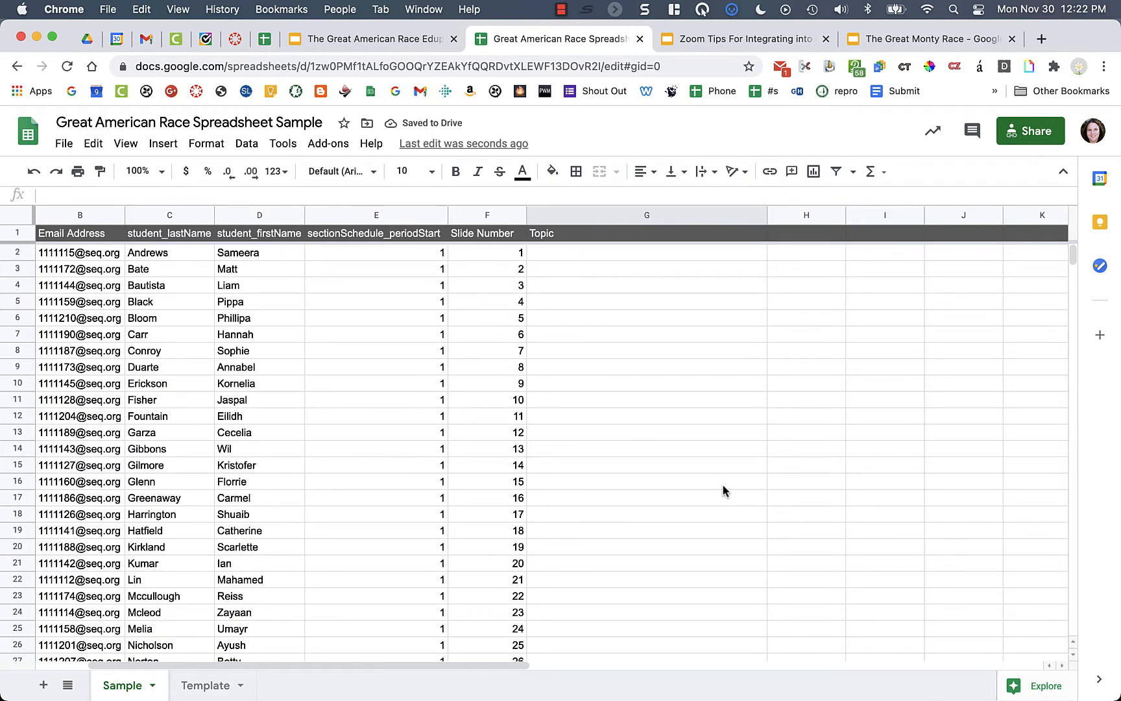
left_click(558, 253)
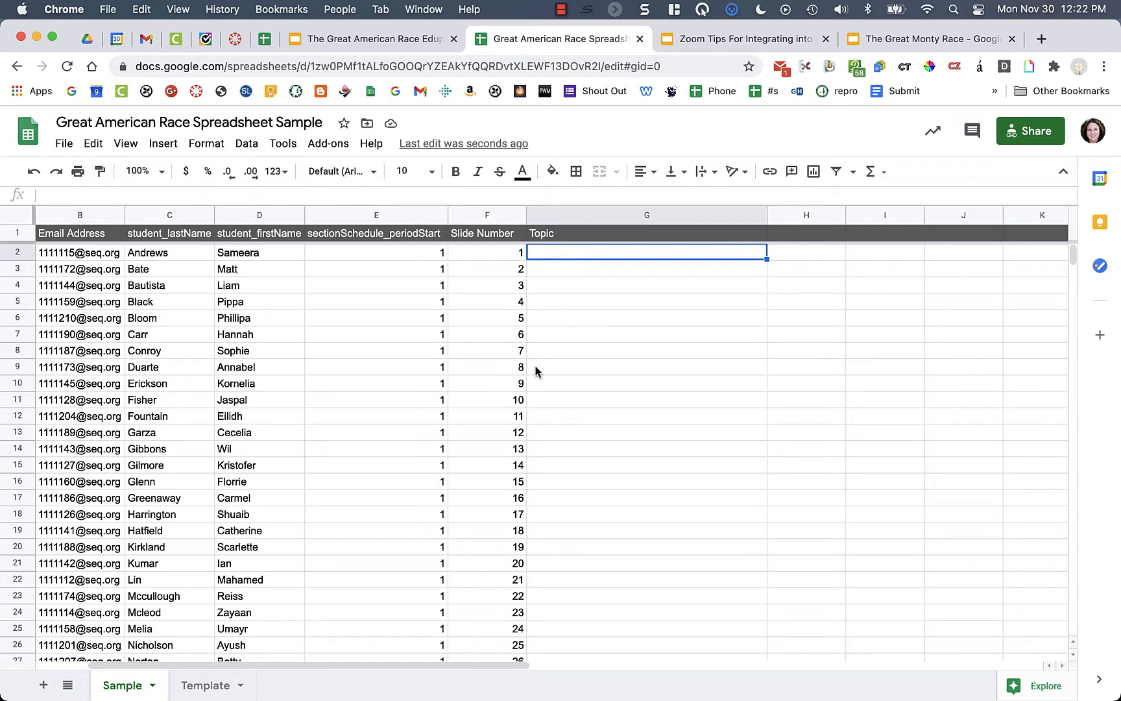
scroll(535, 364, "left", 2)
scroll(534, 365, "down", 2)
scroll(535, 365, "up", 2)
scroll(534, 365, "right", 5)
scroll(535, 365, "left", 1)
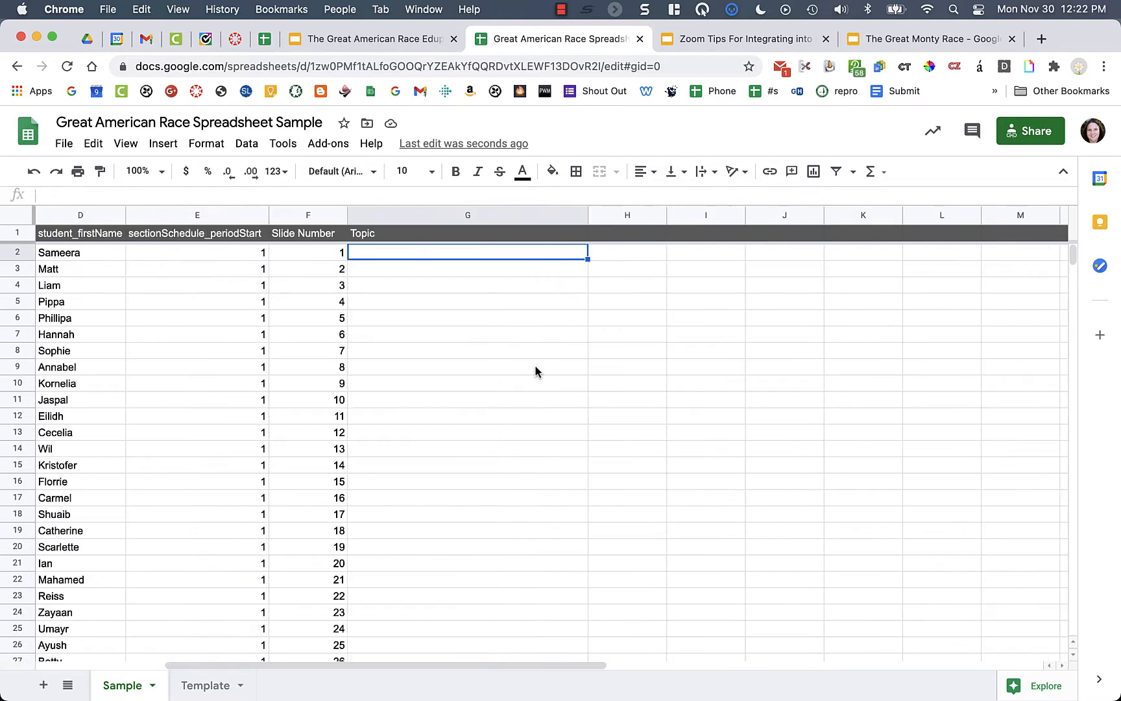
scroll(535, 370, "down", 4)
scroll(535, 370, "left", 2)
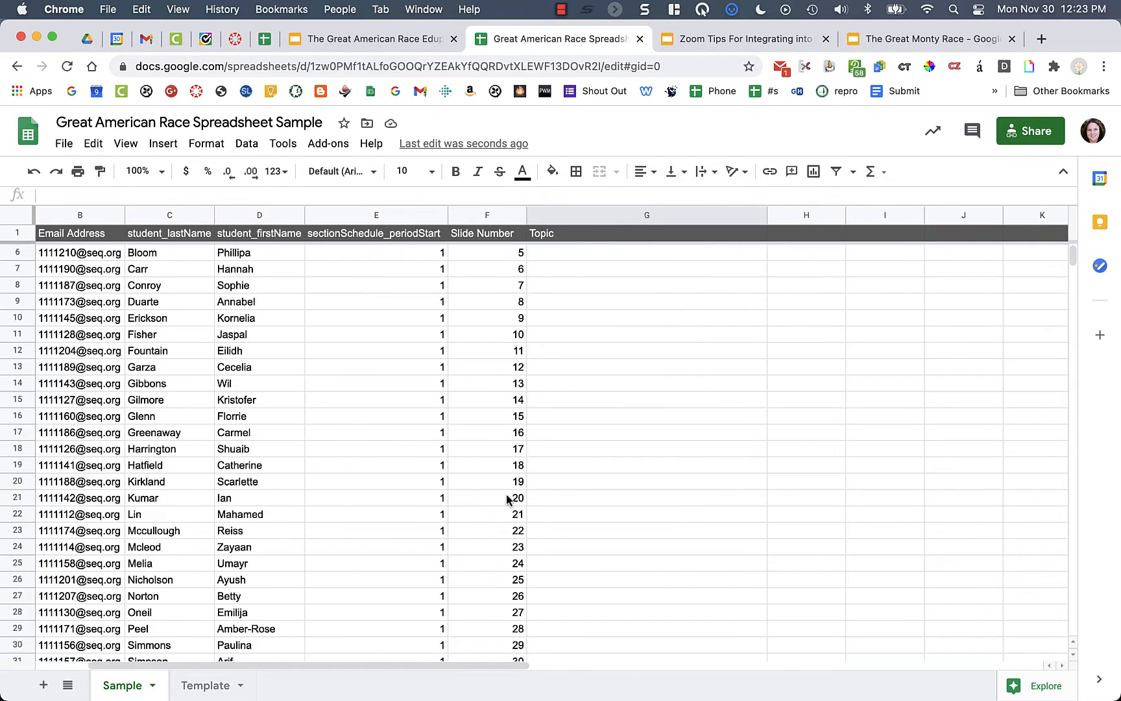
scroll(509, 498, "up", 4)
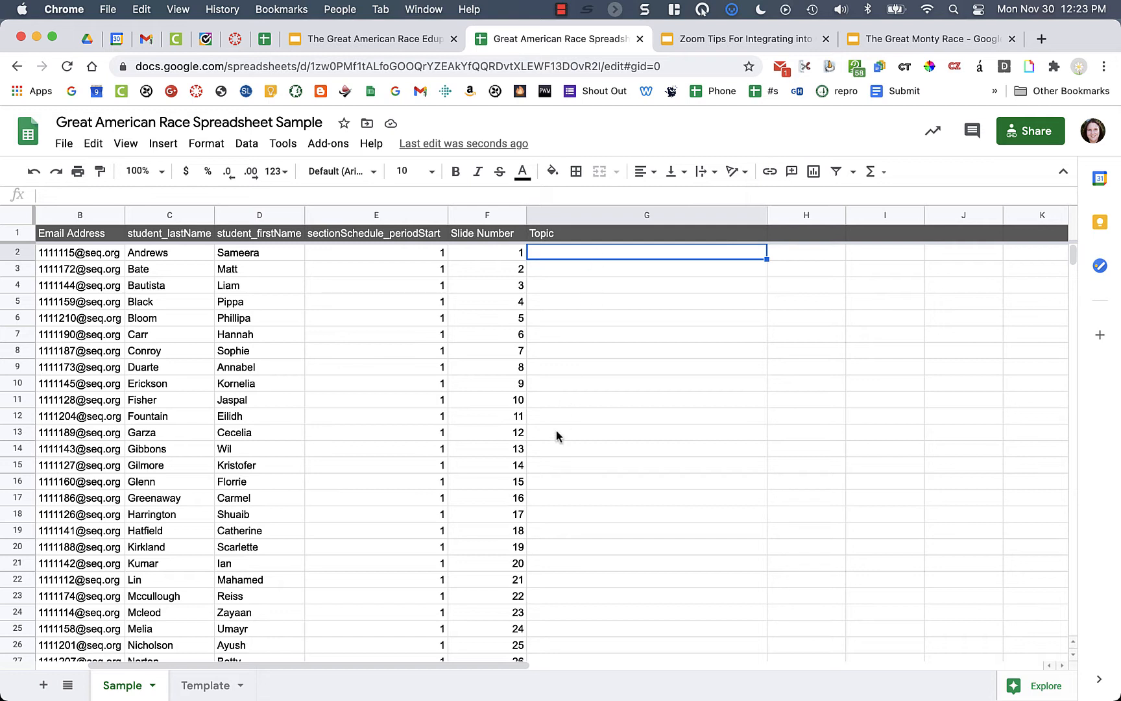
left_click(561, 9)
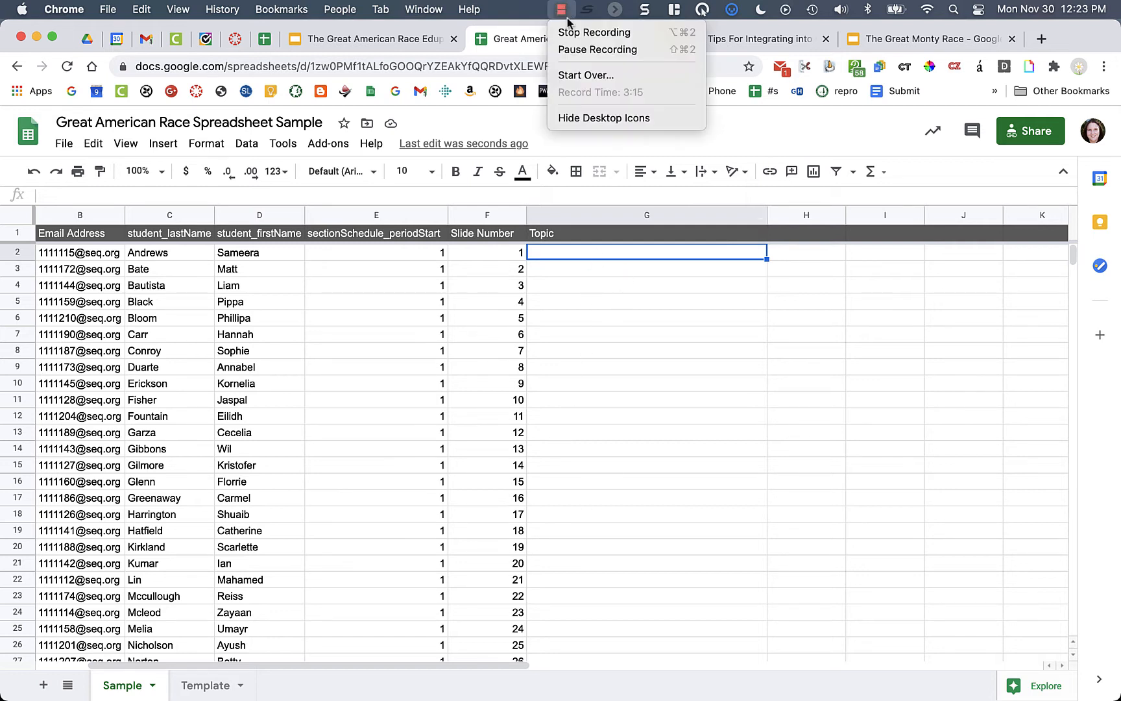
- Copy the 34 topics in G2:G35 and paste them at G36 for period 2
left_click(577, 50)
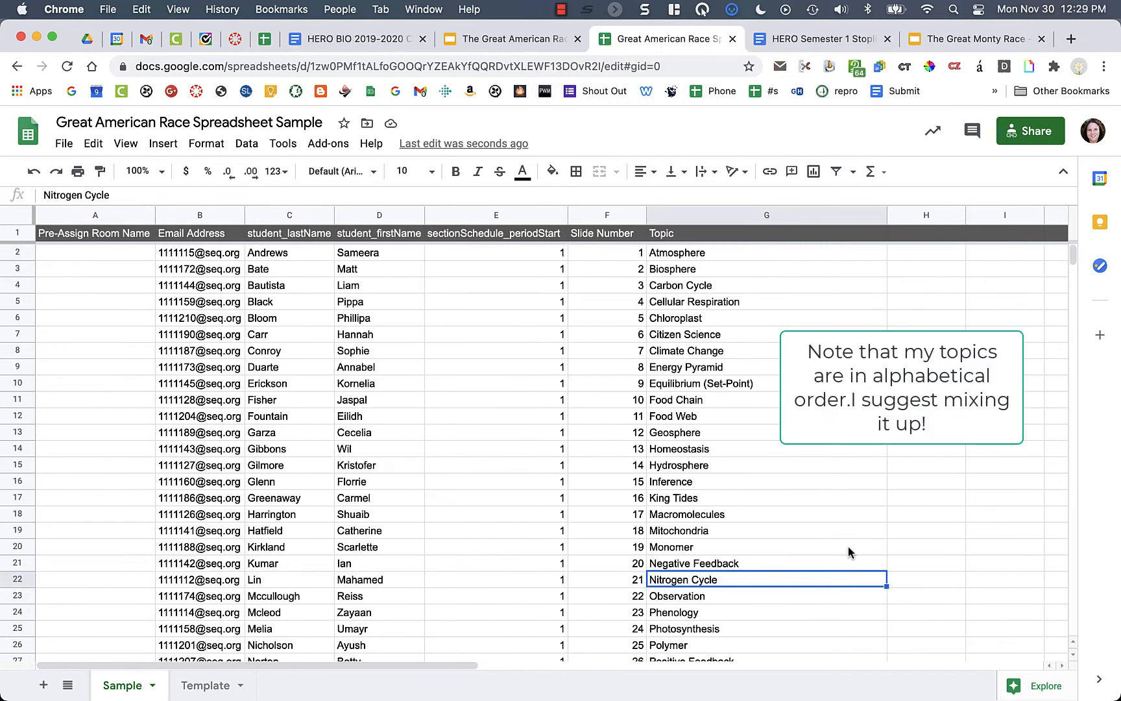
scroll(848, 547, "down", 5)
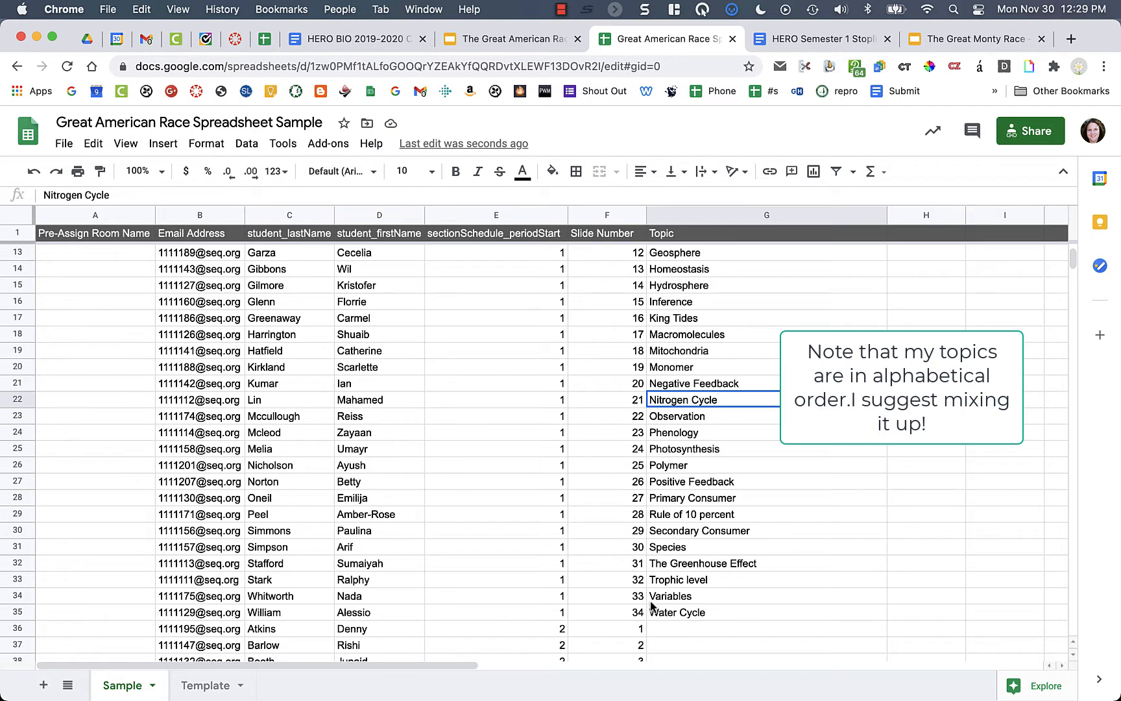
left_click(668, 613)
left_click_drag(709, 616, 696, 250)
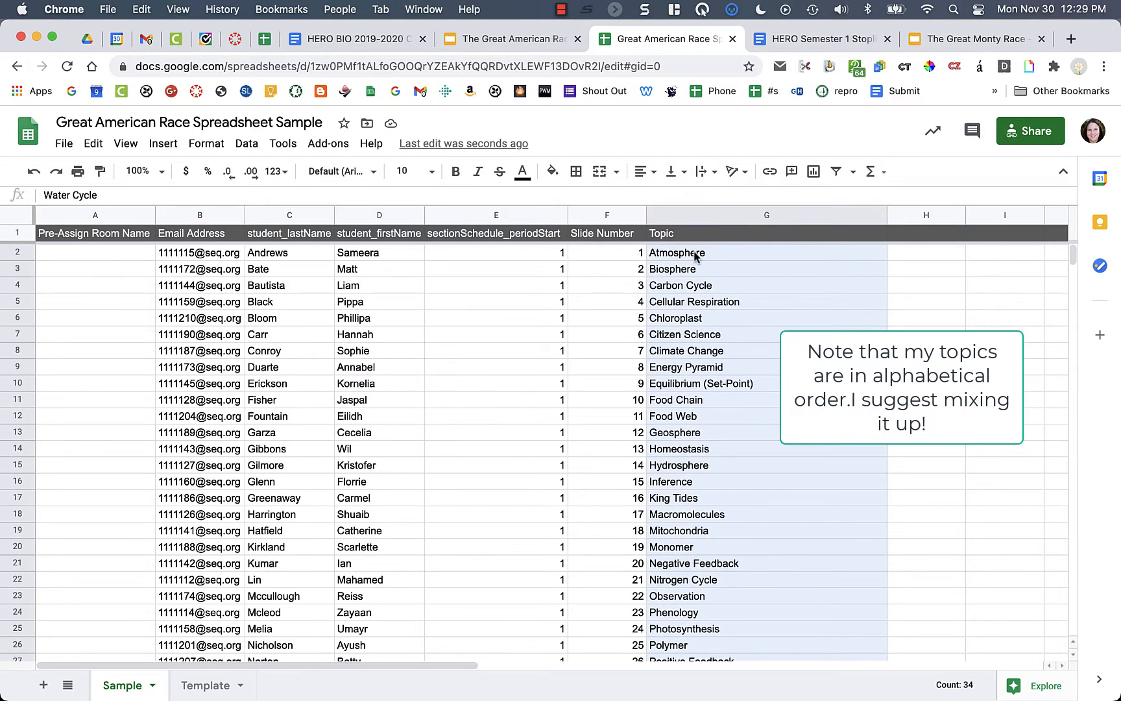
key("super+c")
scroll(752, 380, "down", 10)
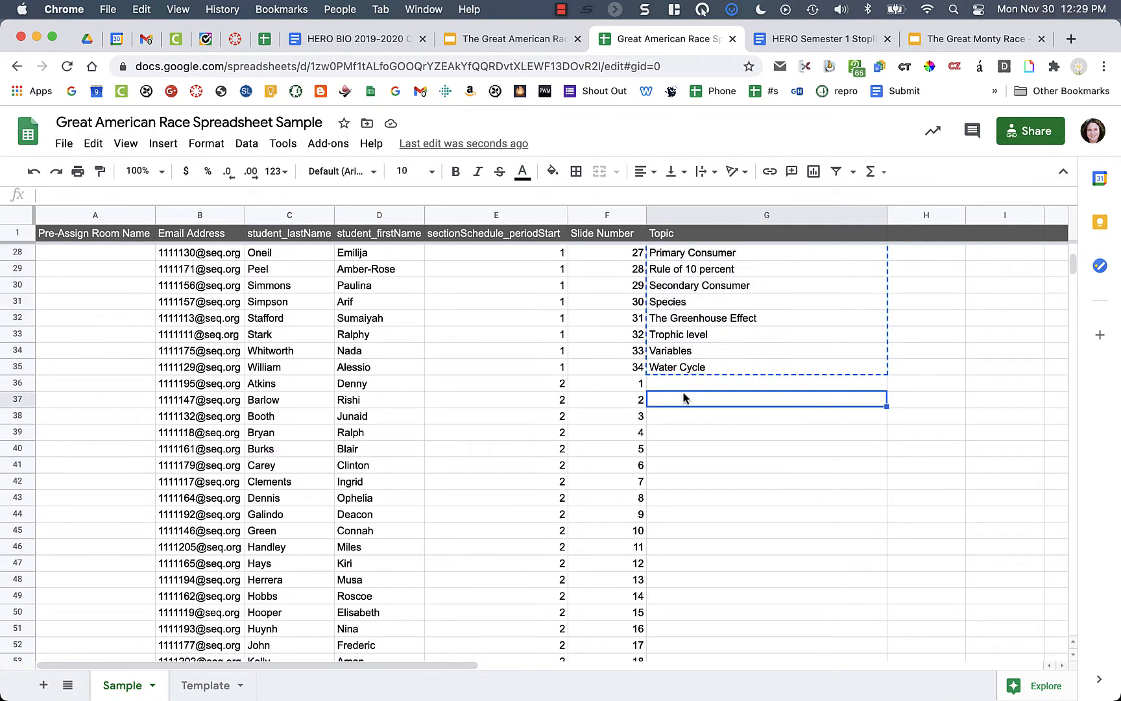
left_click(679, 386)
key("super+v")
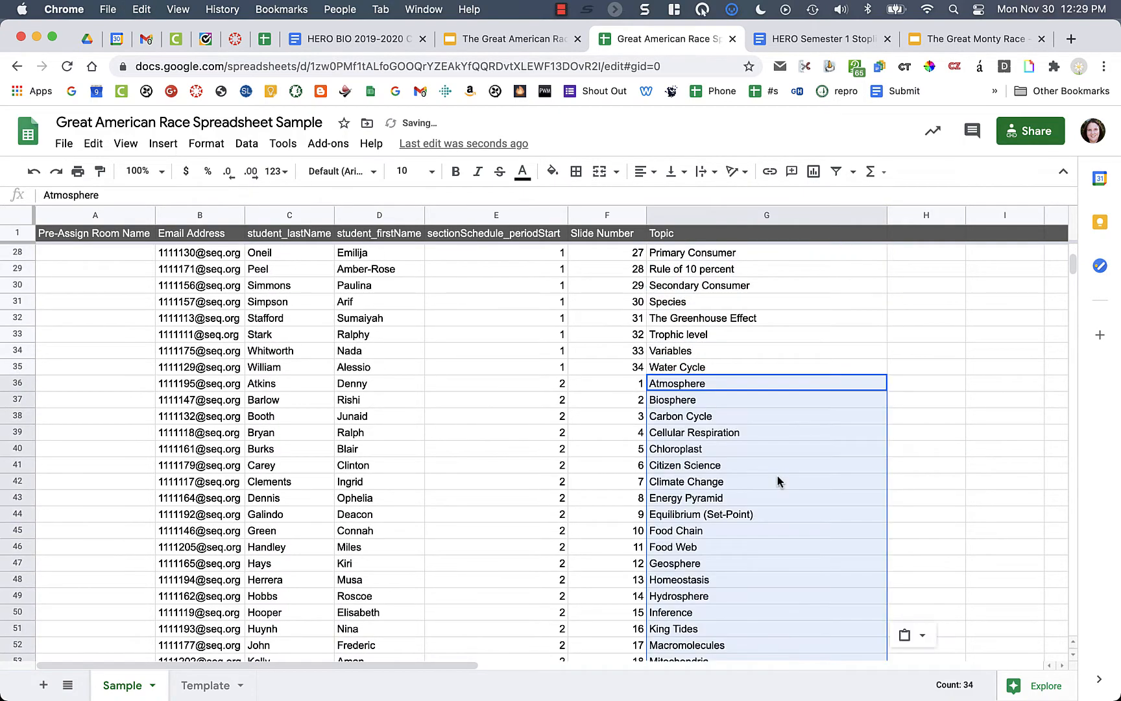
- Paste the topic list at G69 for period 3 and clear the surplus Water Cycle entries
scroll(777, 476, "down", 7)
scroll(777, 476, "down", 2)
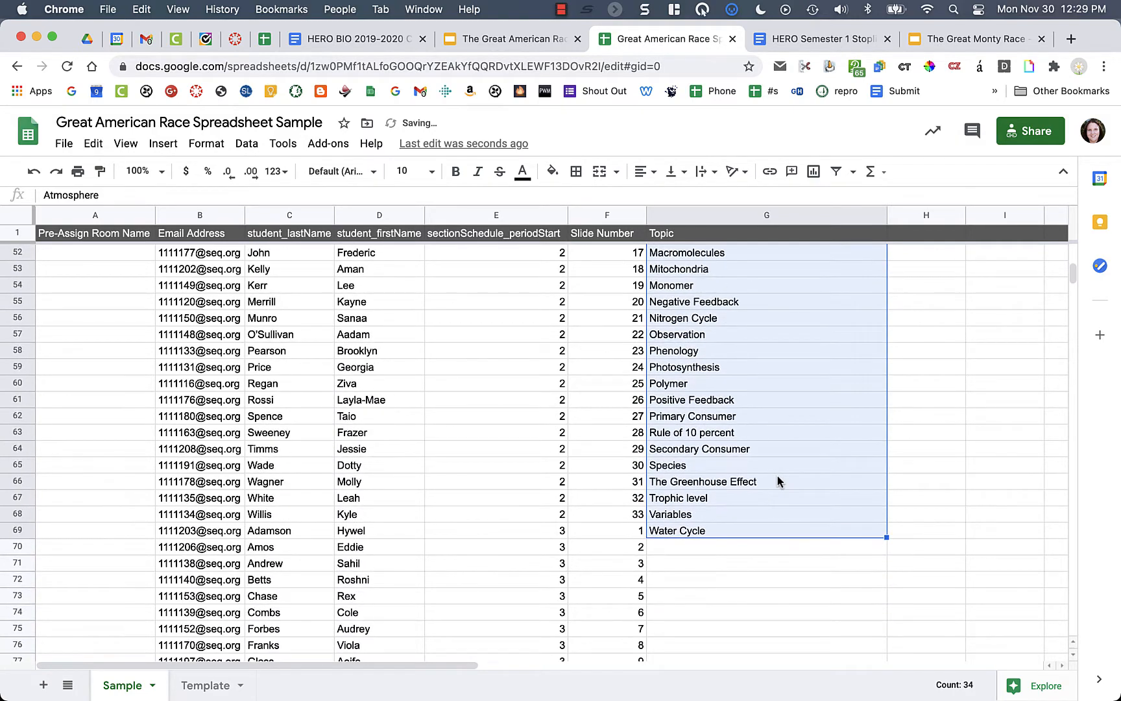
left_click(708, 528)
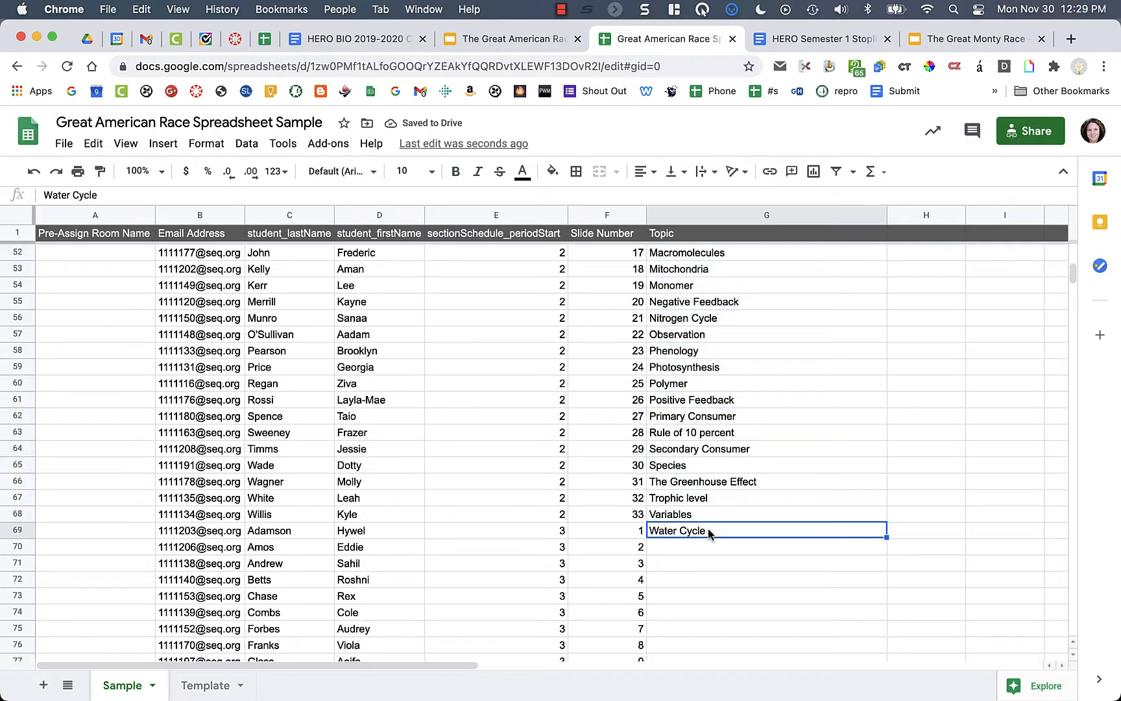
key("Delete")
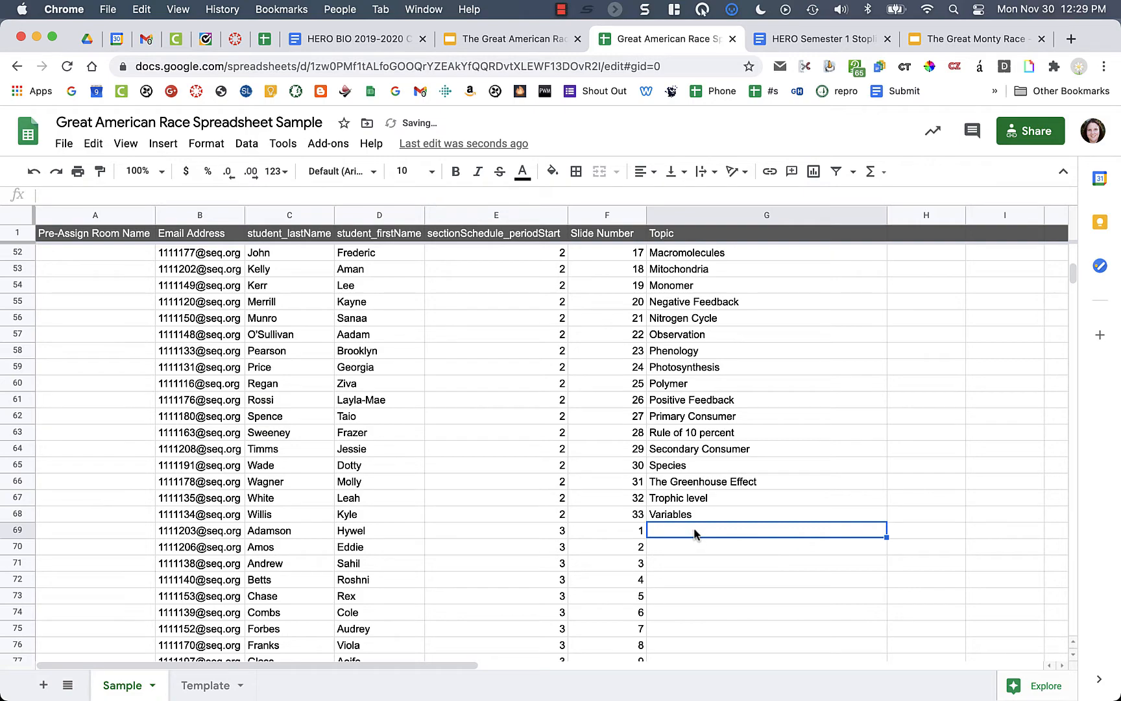
key("cmd+v")
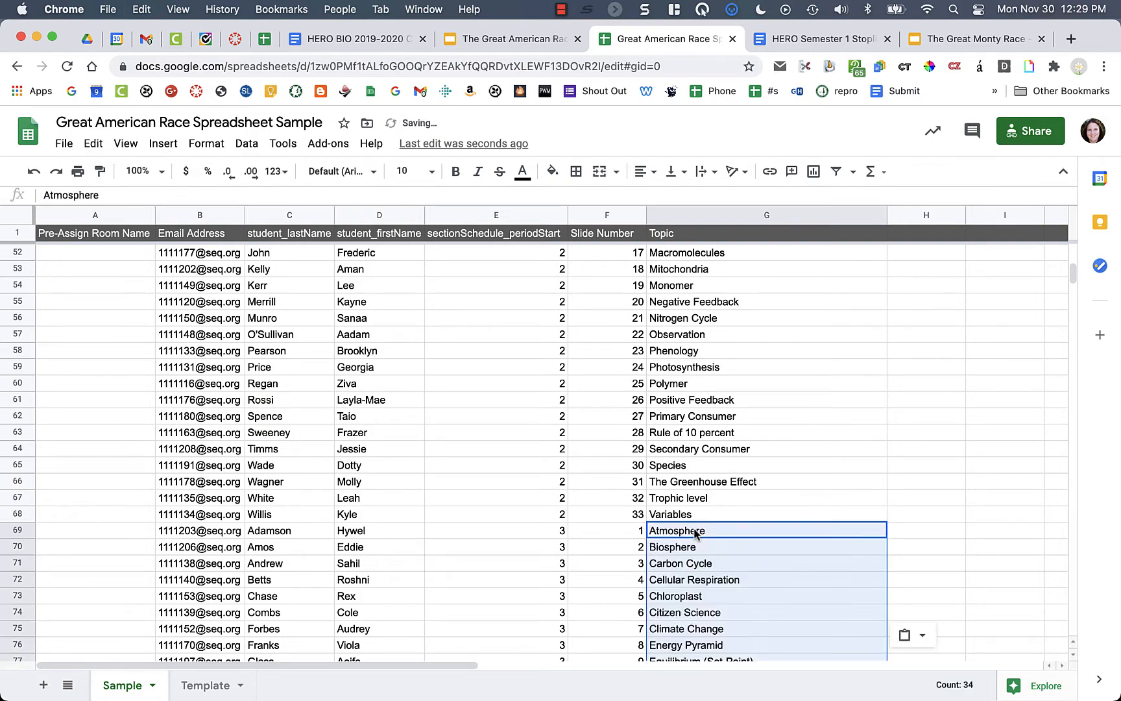
scroll(693, 534, "down", 12)
scroll(691, 513, "down", 1)
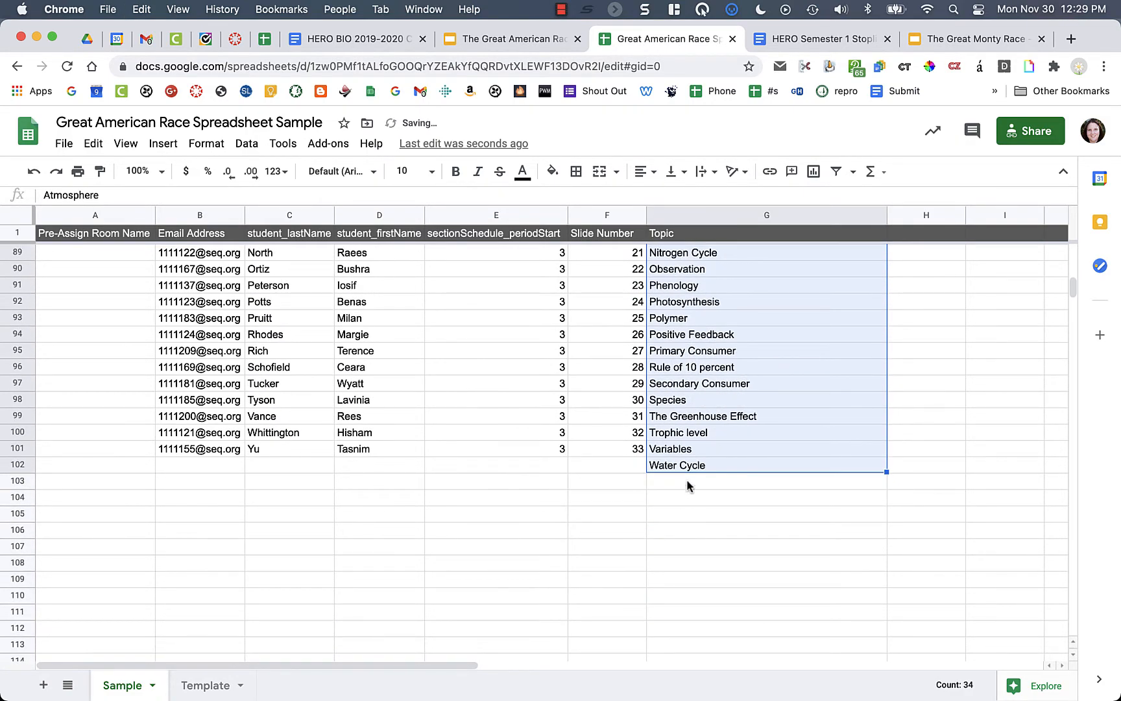
left_click(688, 465)
key("Delete")
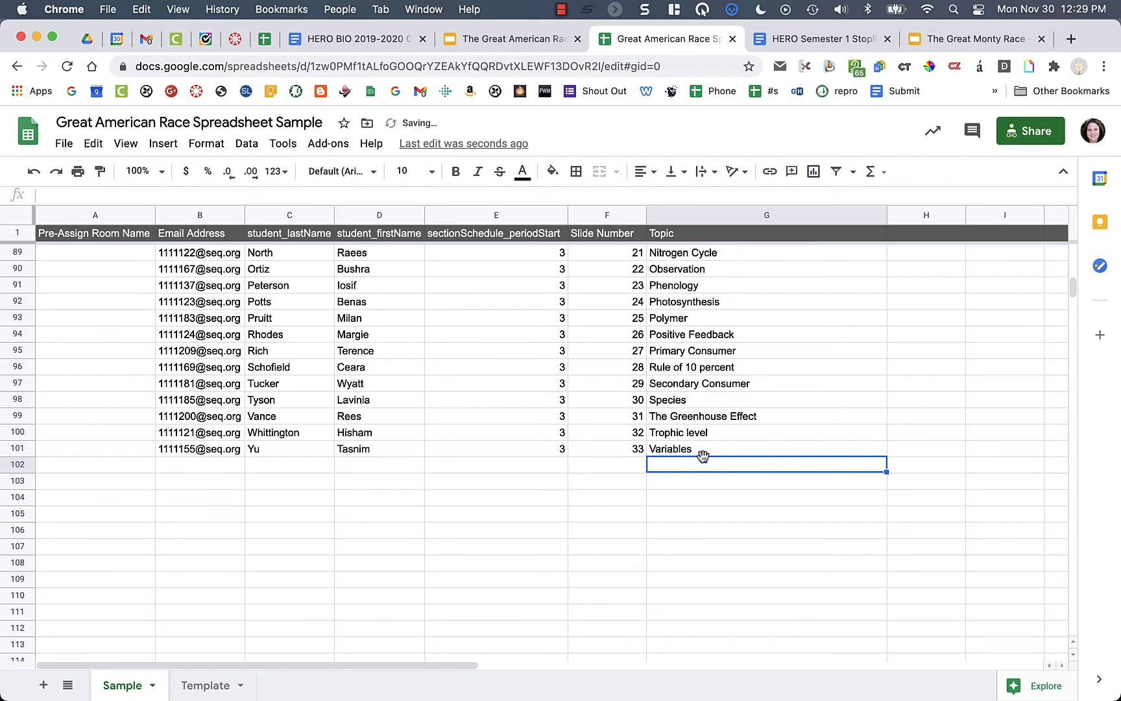
scroll(703, 458, "up", 18)
scroll(703, 457, "up", 6)
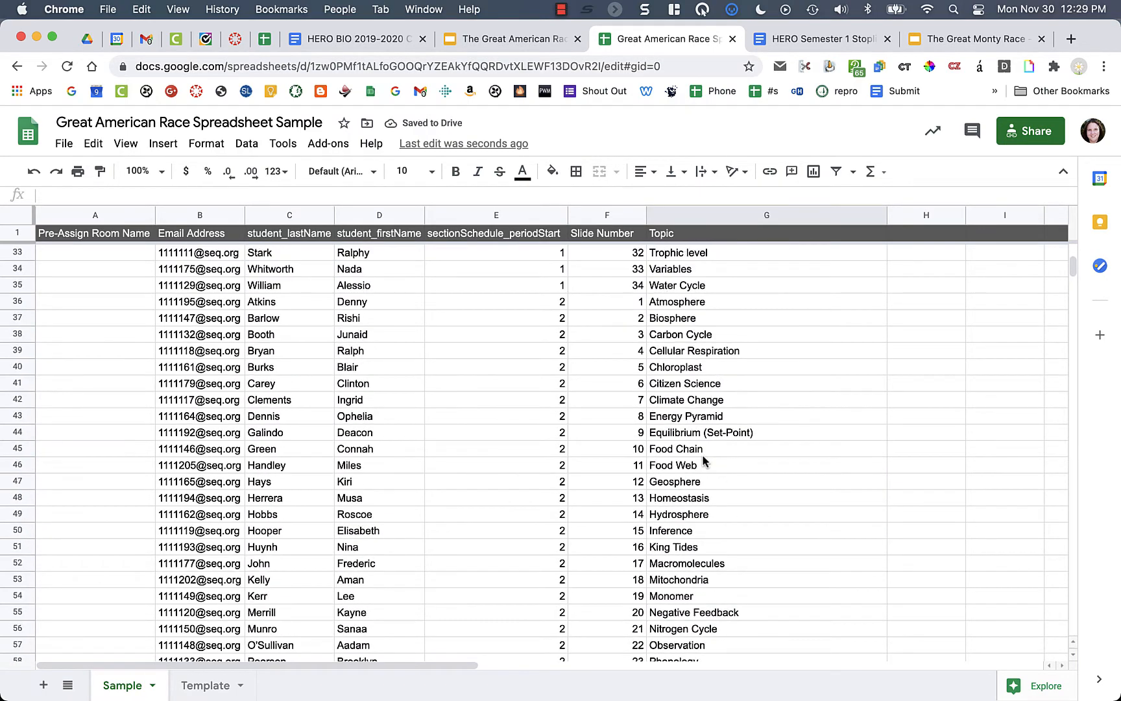
scroll(703, 460, "up", 5)
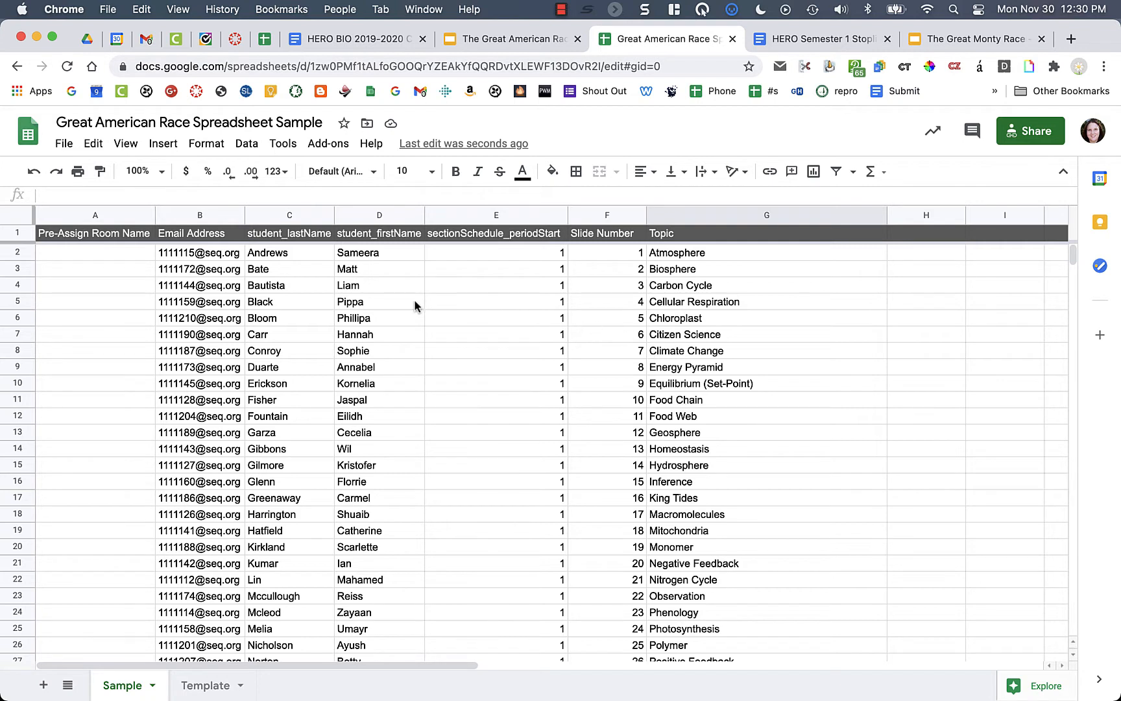
- Browse Sheets add-ons like Autocrat, Flubaroo and Form Mule in the Workspace Marketplace, then close it
left_click(335, 150)
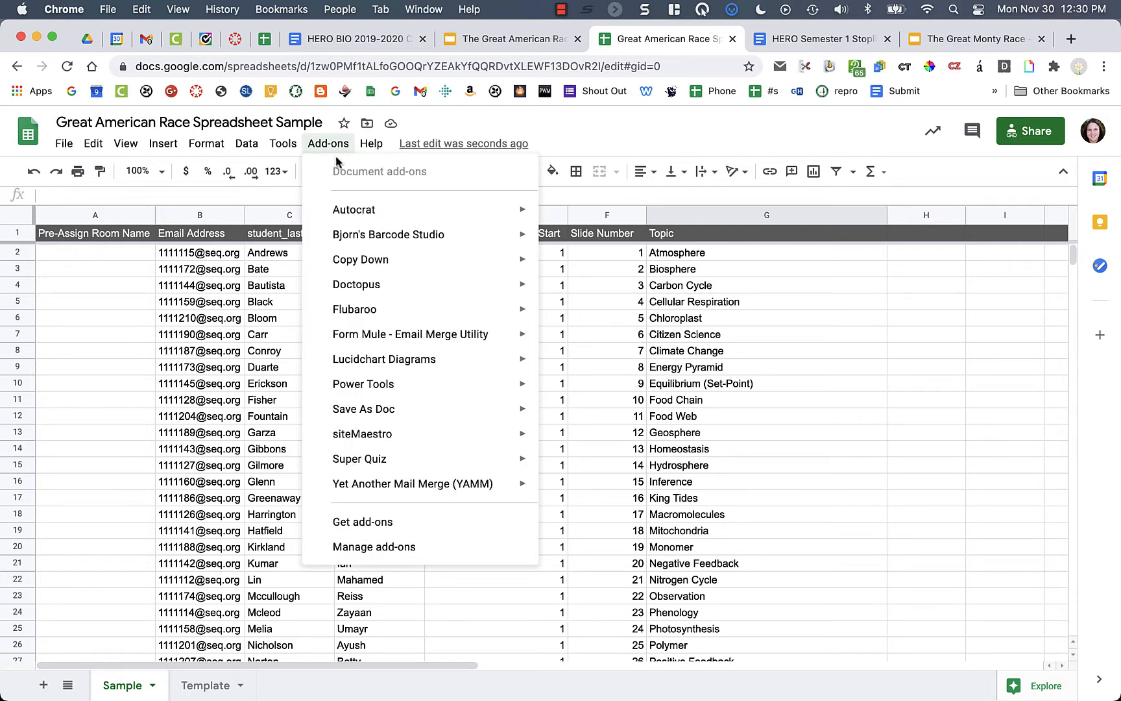
mouse_move(361, 338)
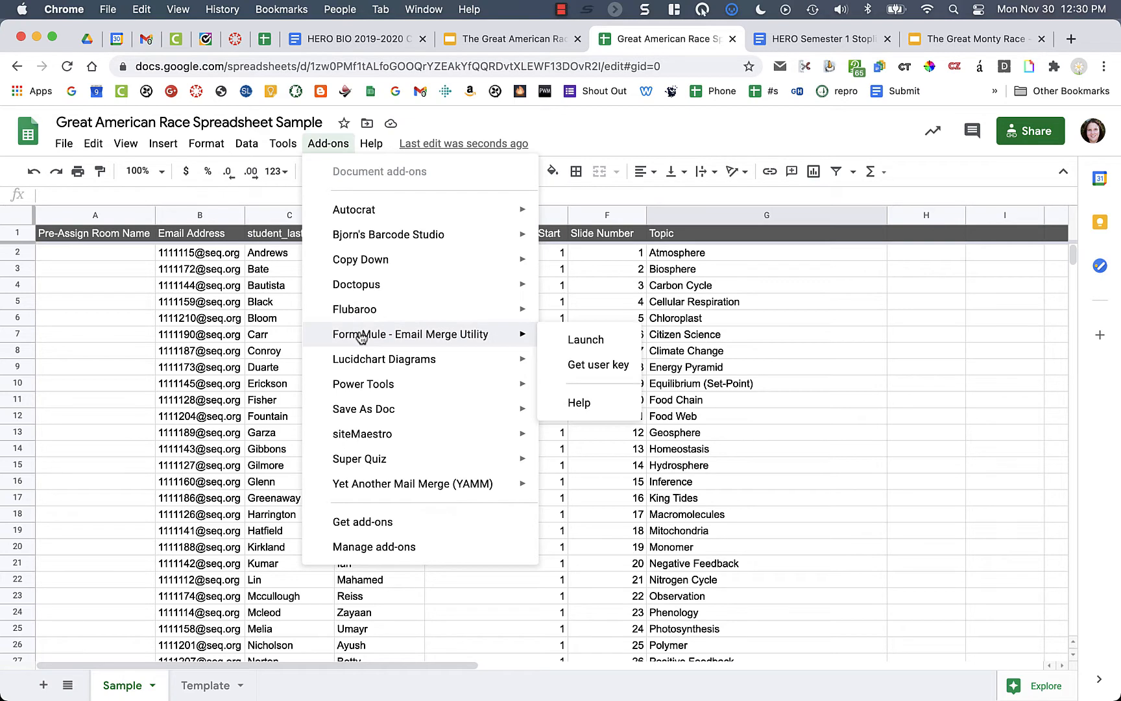
mouse_move(348, 480)
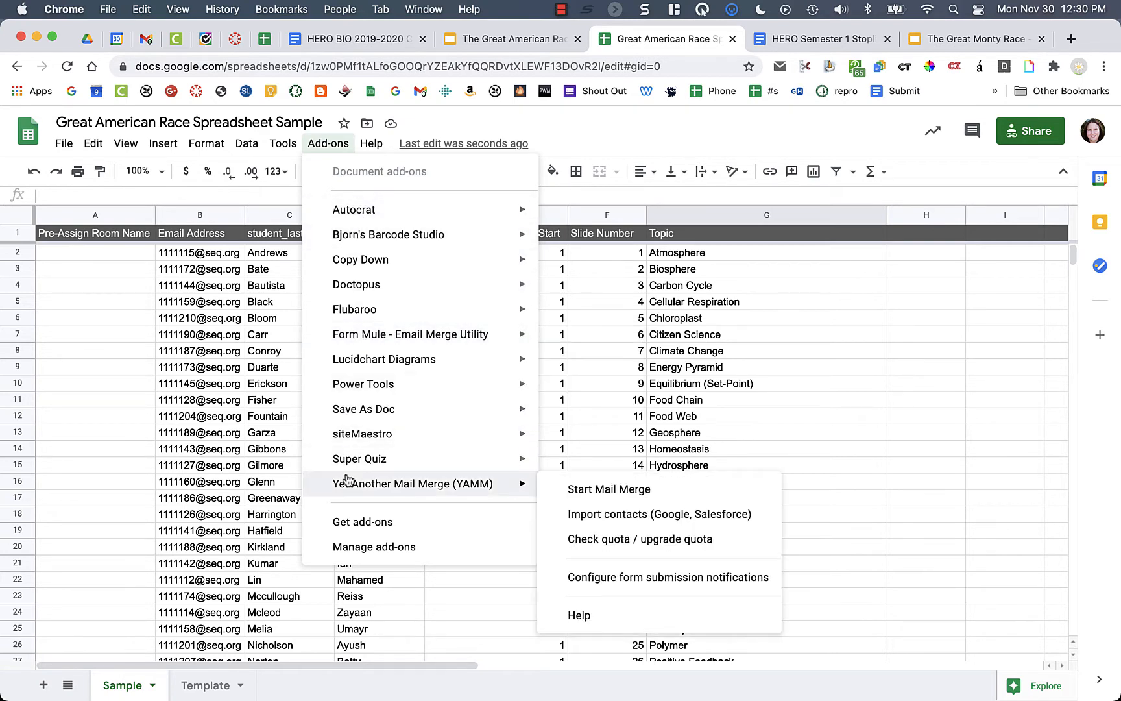
left_click(376, 525)
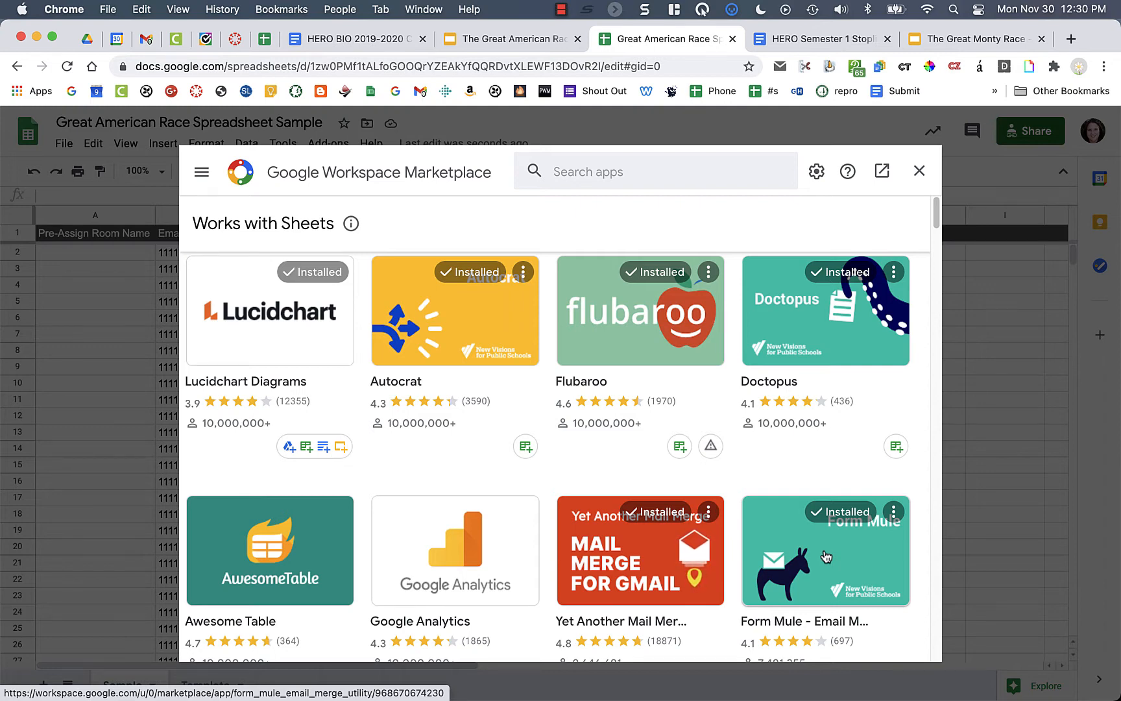
scroll(826, 556, "down", 2)
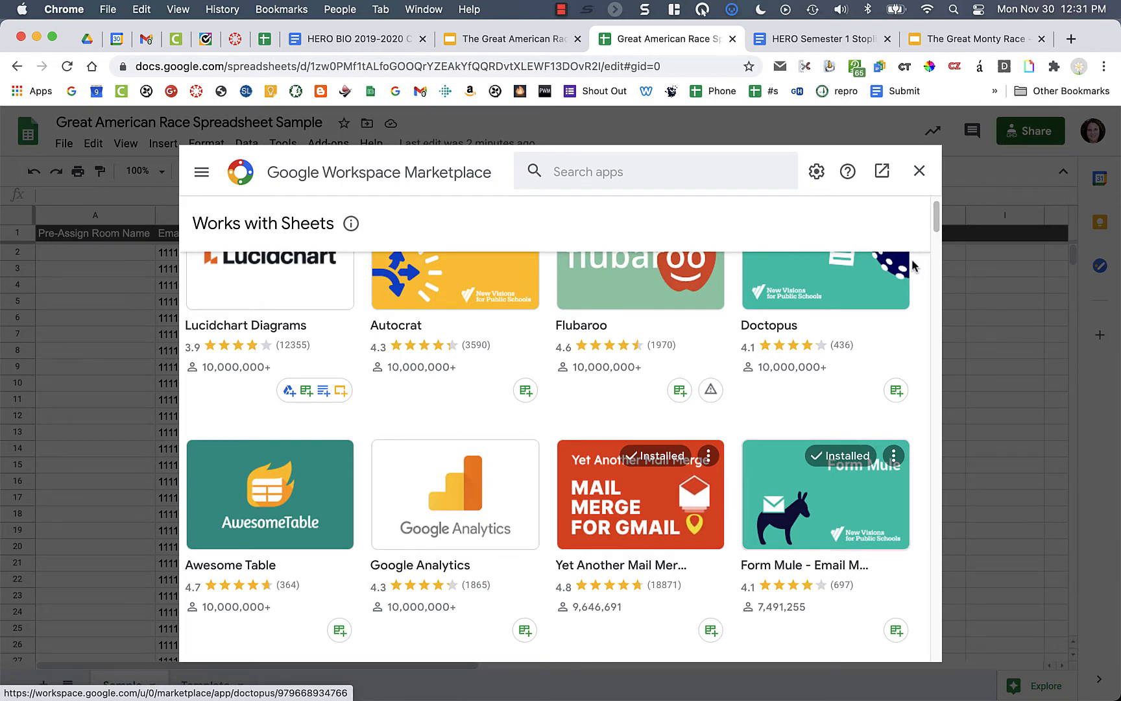
left_click(919, 171)
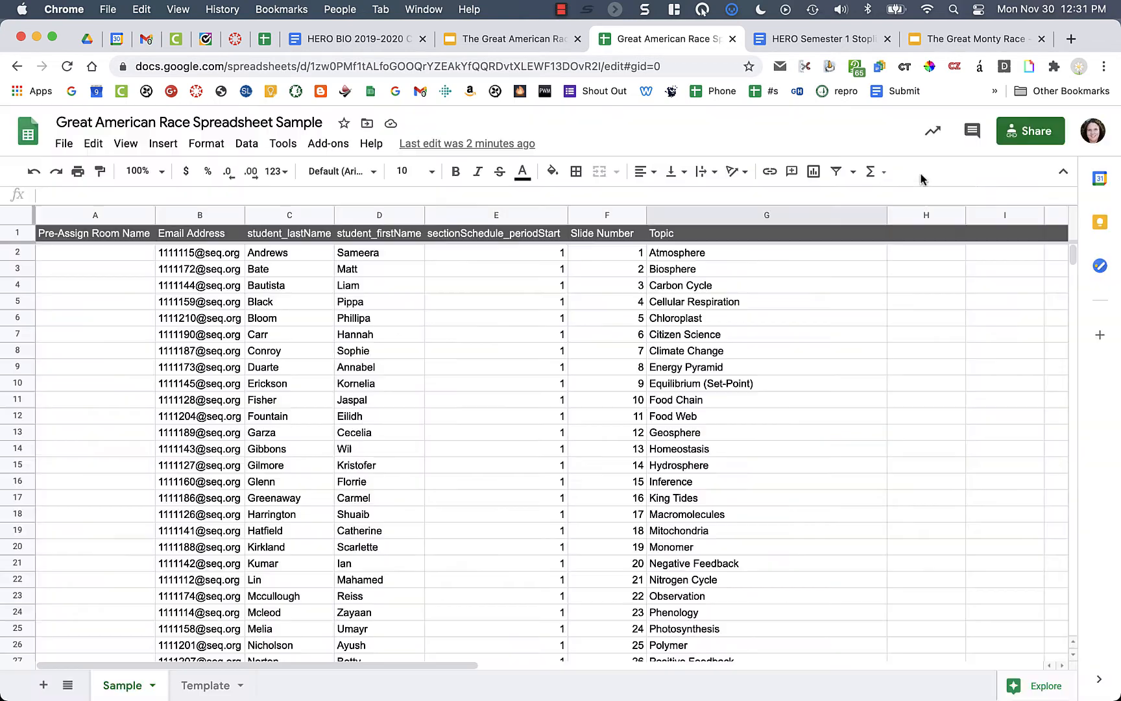
- Launch Form Mule - Email Merge Utility from the Add-ons menu
left_click(338, 151)
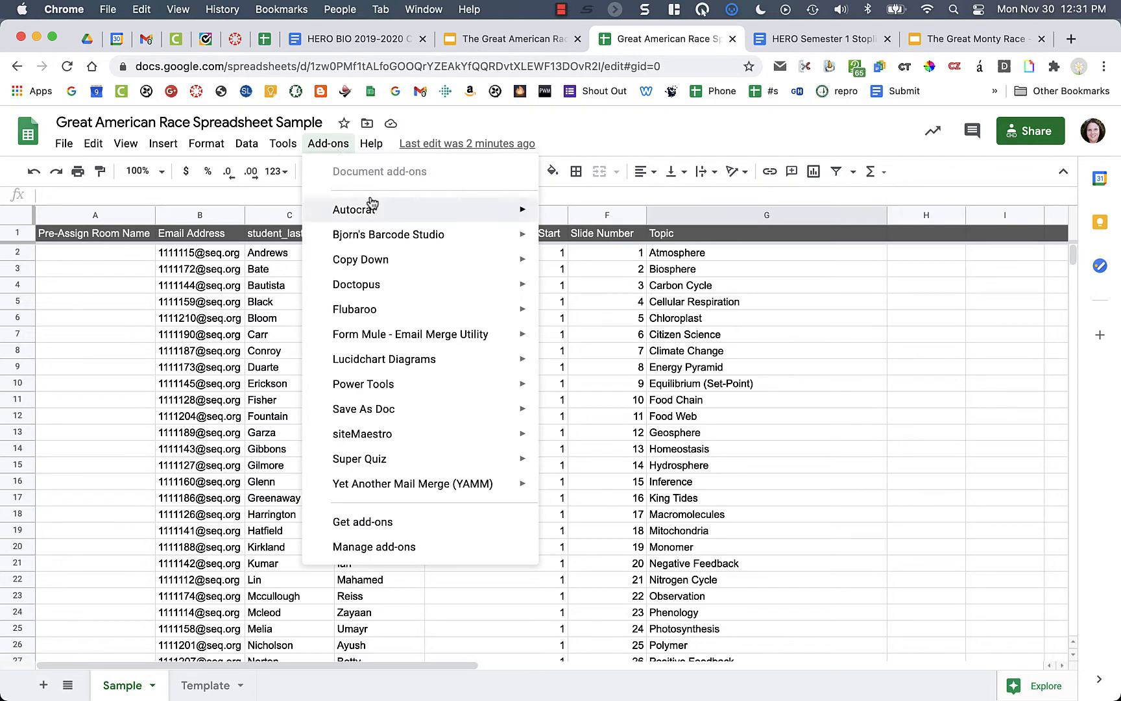
mouse_move(395, 332)
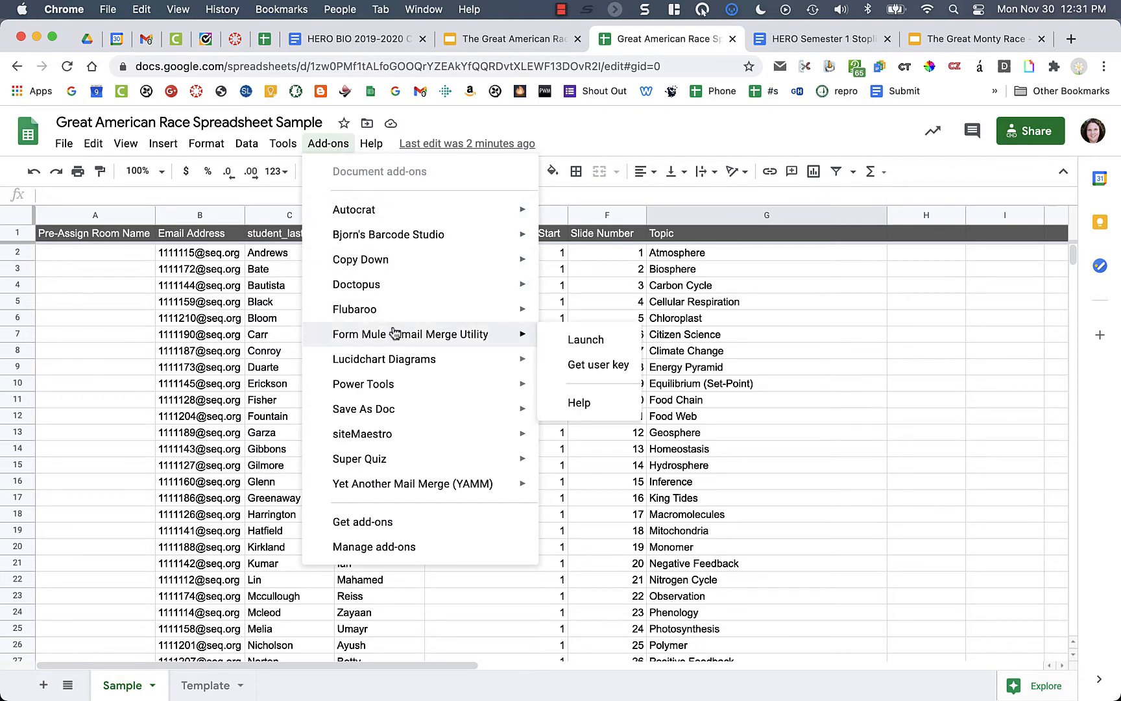
left_click(586, 341)
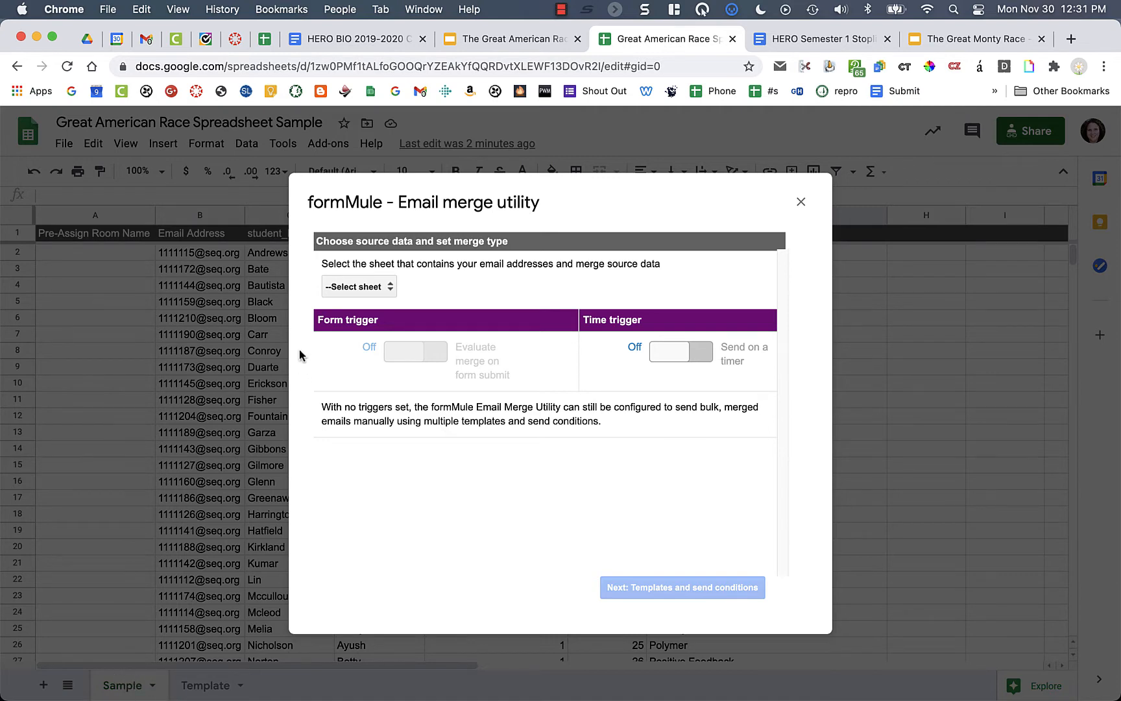
- Choose Sample as formMule's source sheet, check the time trigger's schedule options, then switch it off
left_click(365, 287)
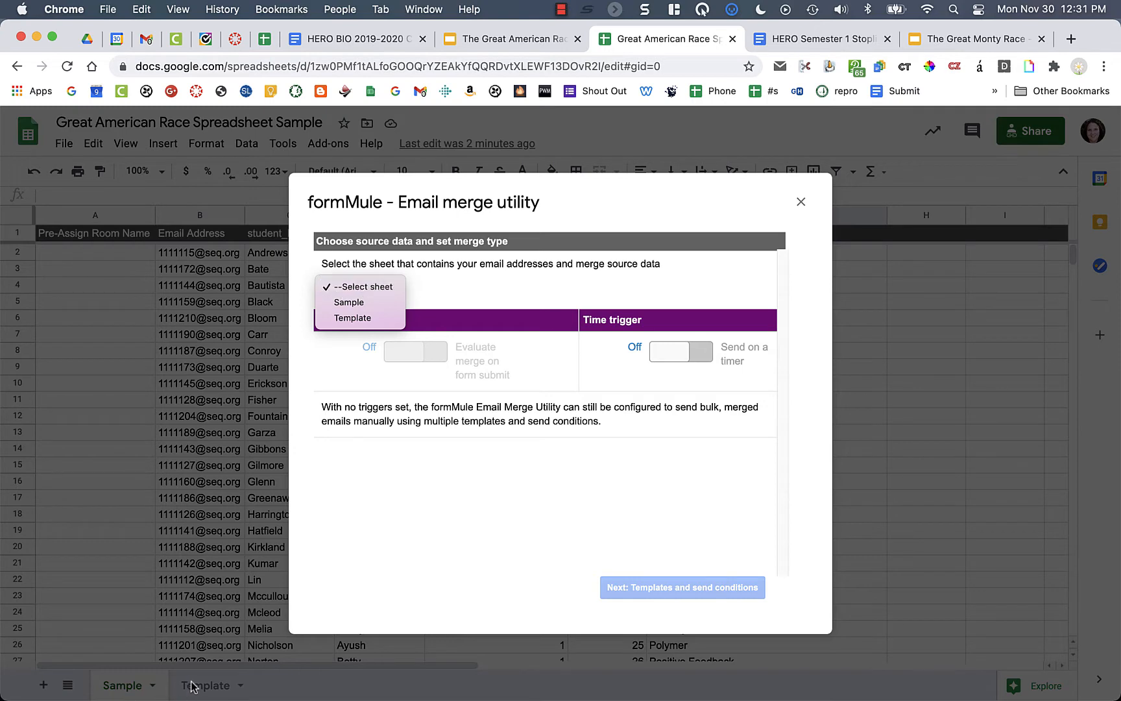
left_click(364, 302)
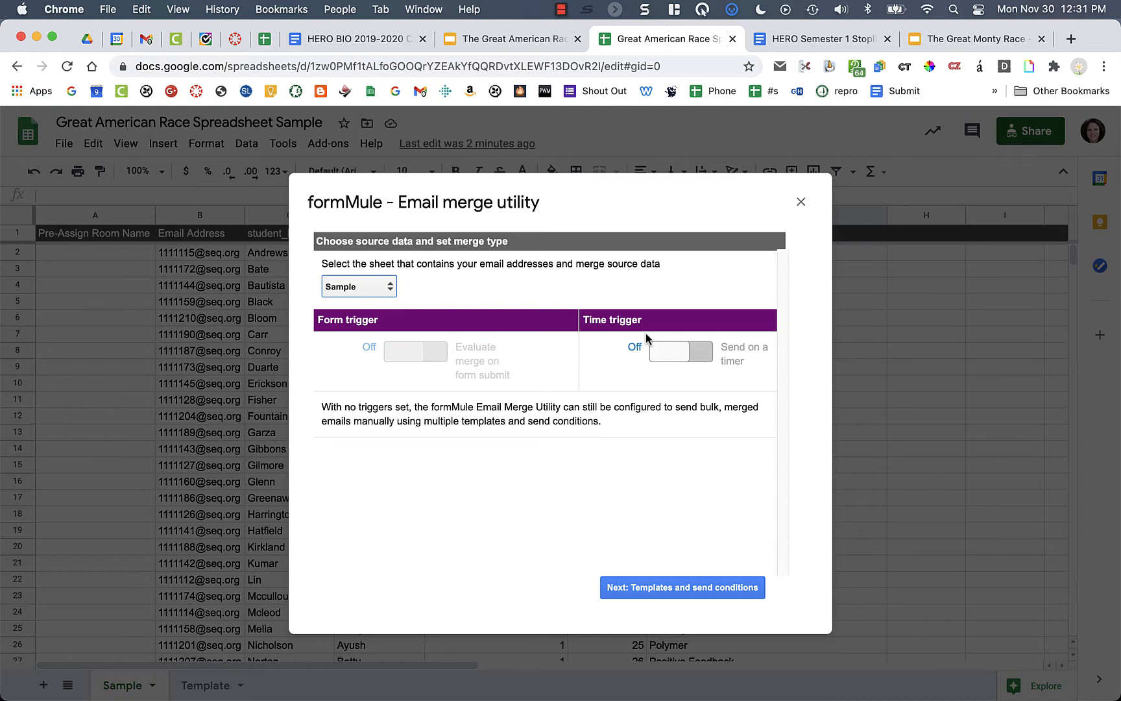
left_click(684, 352)
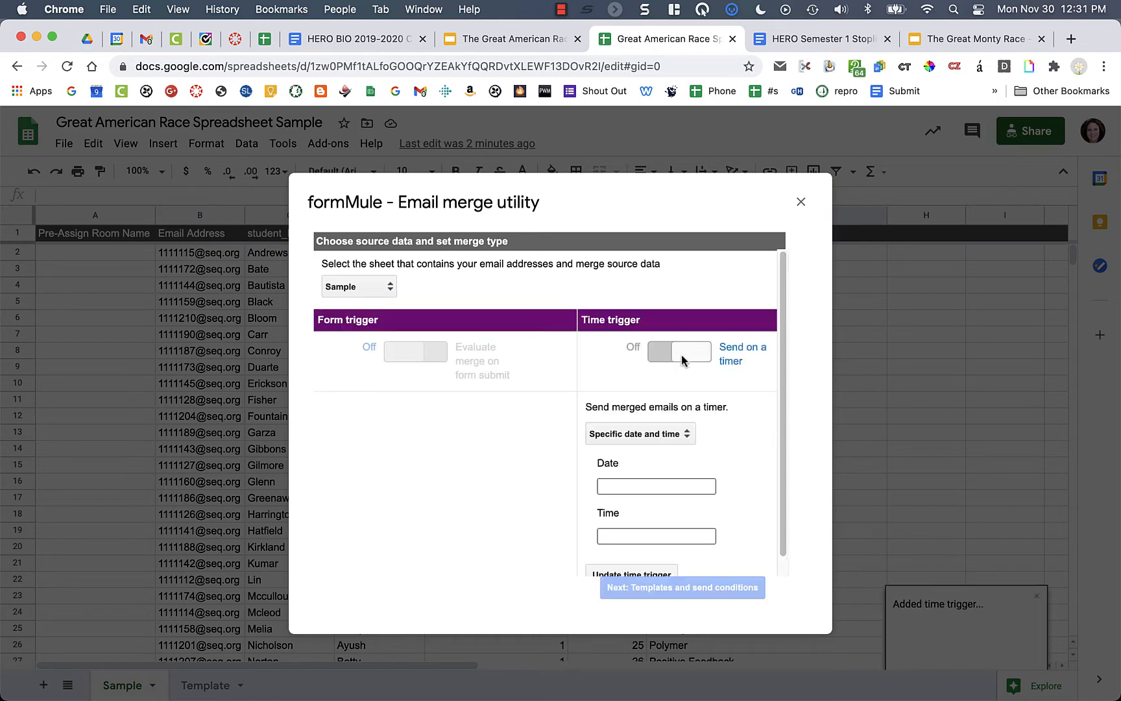
scroll(658, 450, "down", 1)
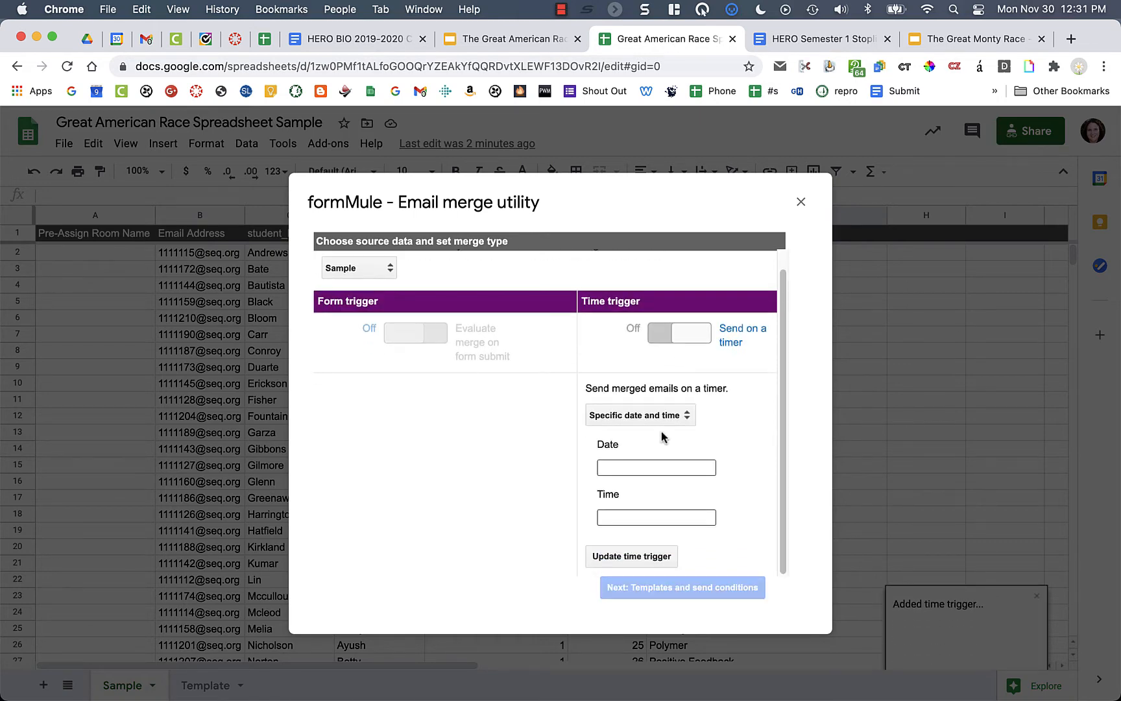
left_click(678, 416)
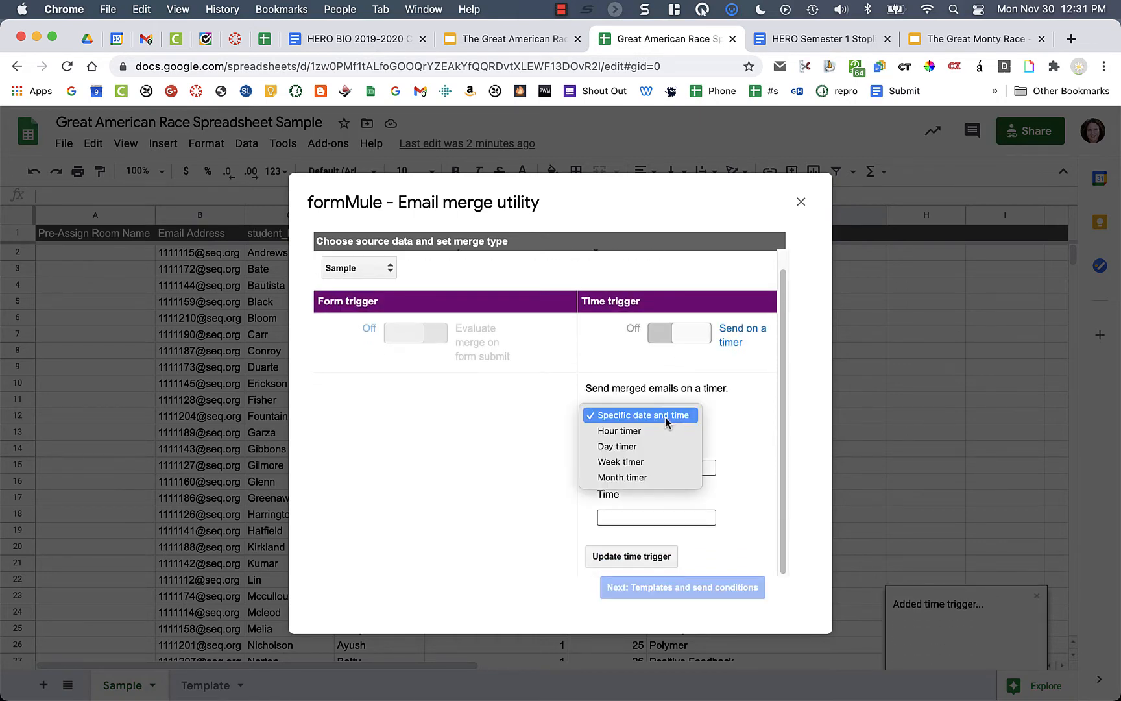
left_click(665, 416)
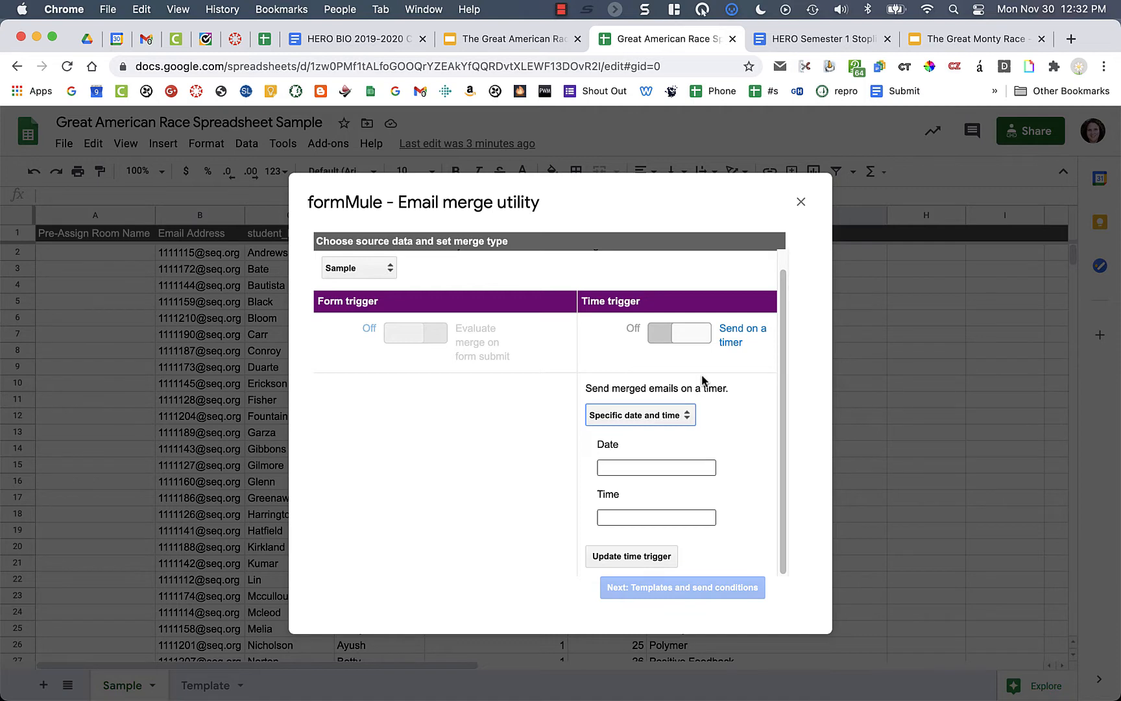
left_click(774, 452)
left_click(673, 337)
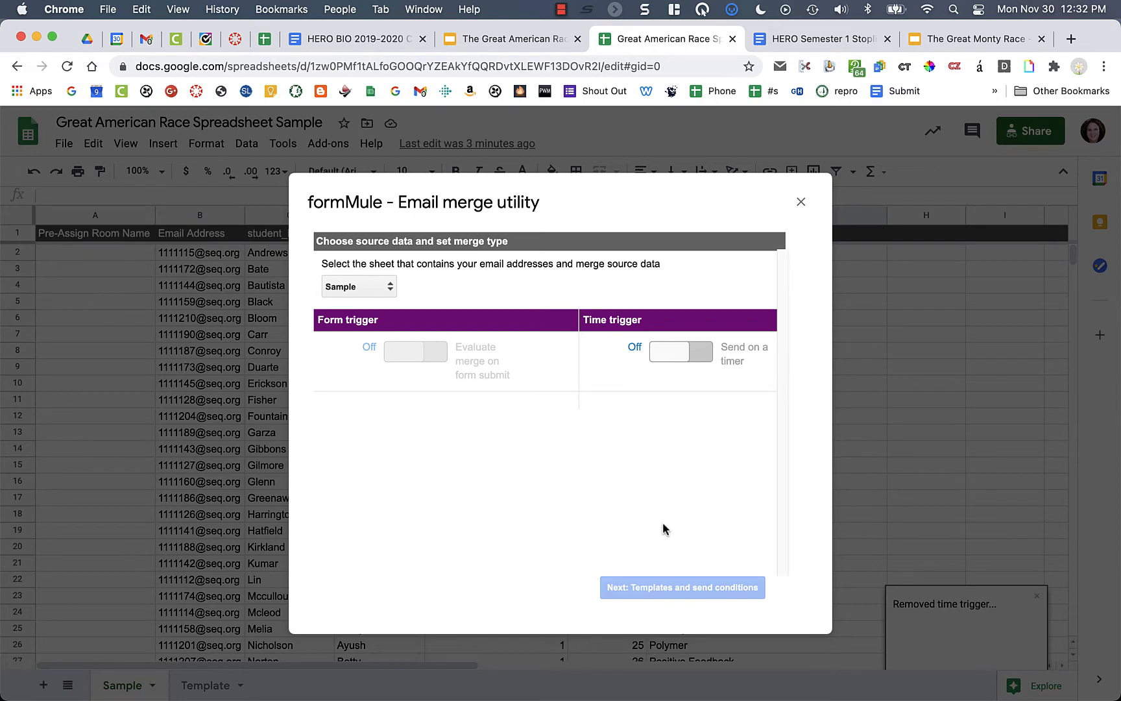
- Keep Sample as source, toggle the time trigger on and off, and close formMule
left_click(361, 290)
left_click(361, 291)
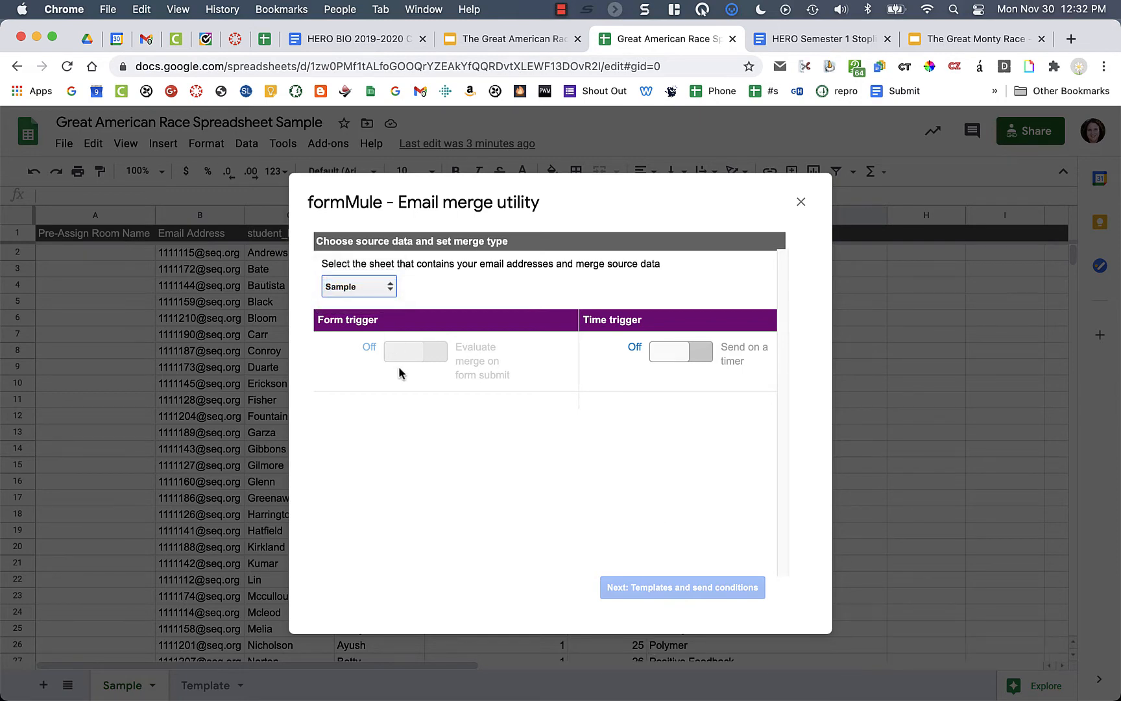
left_click(687, 356)
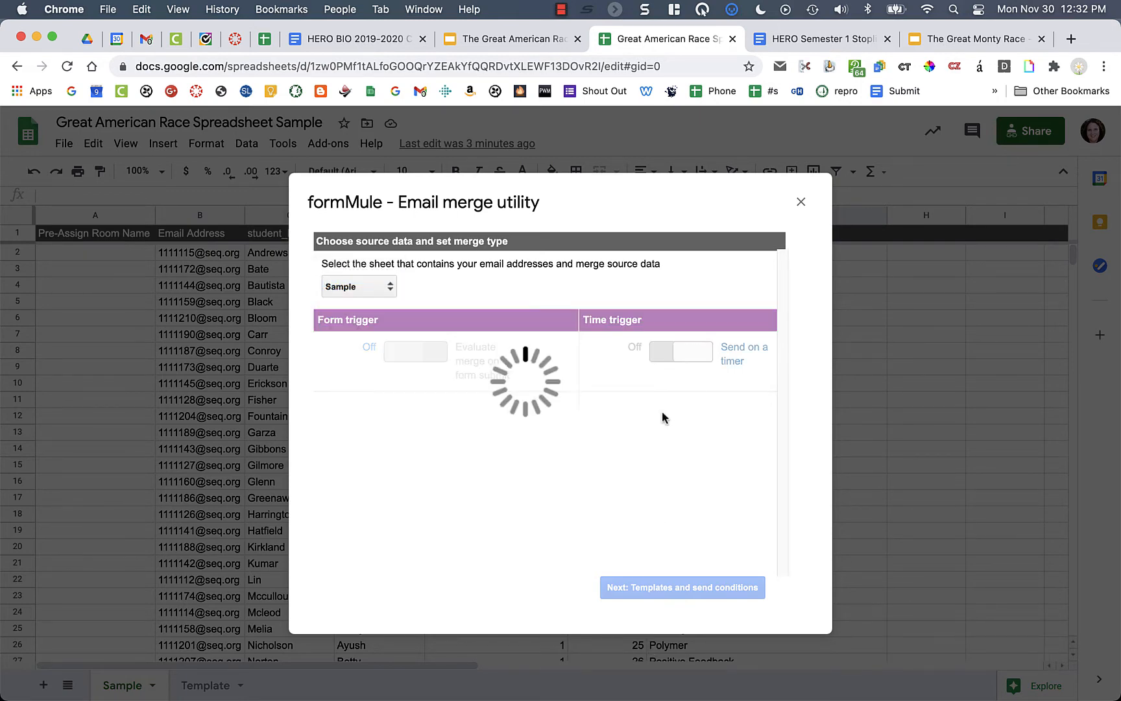
left_click(668, 358)
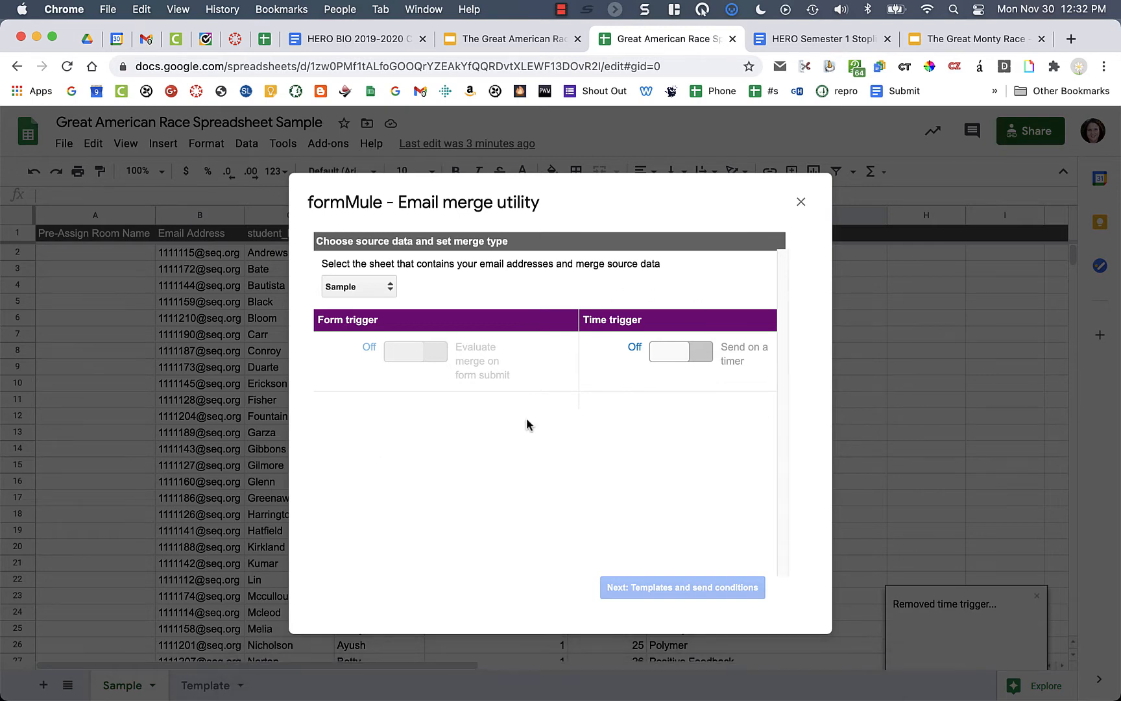
left_click(801, 202)
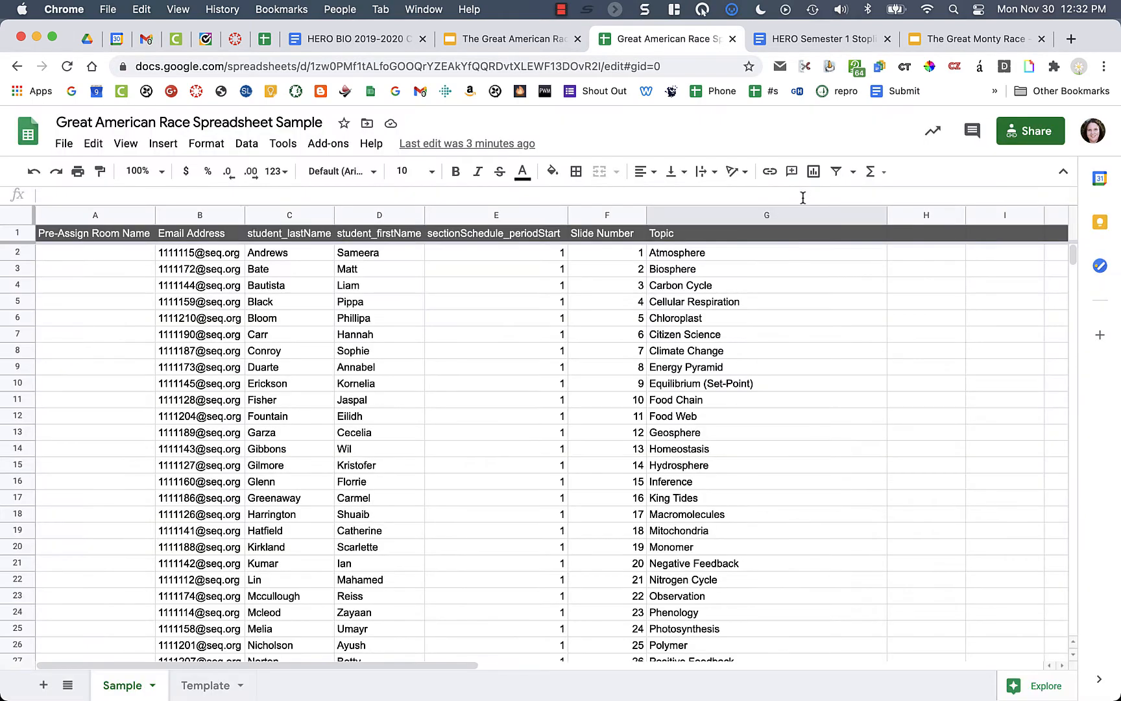
- Reopen formMule via Add-ons > Form Mule > Setup > Choose source data and set merge type
left_click(328, 144)
mouse_move(357, 217)
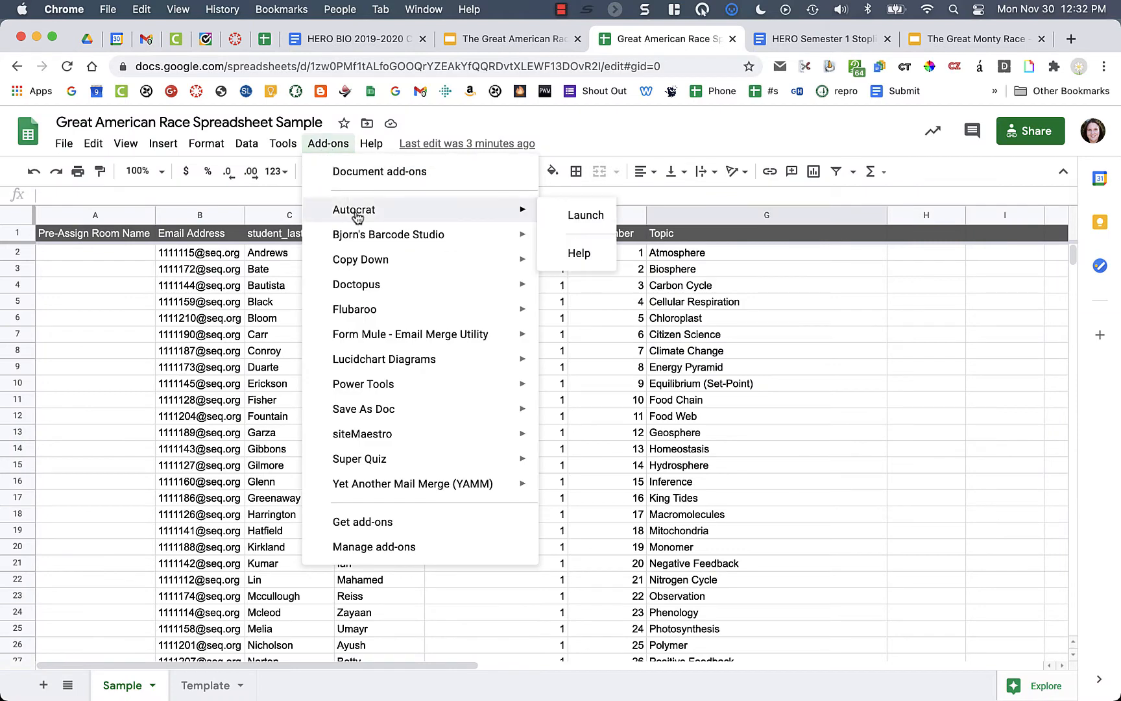
mouse_move(365, 338)
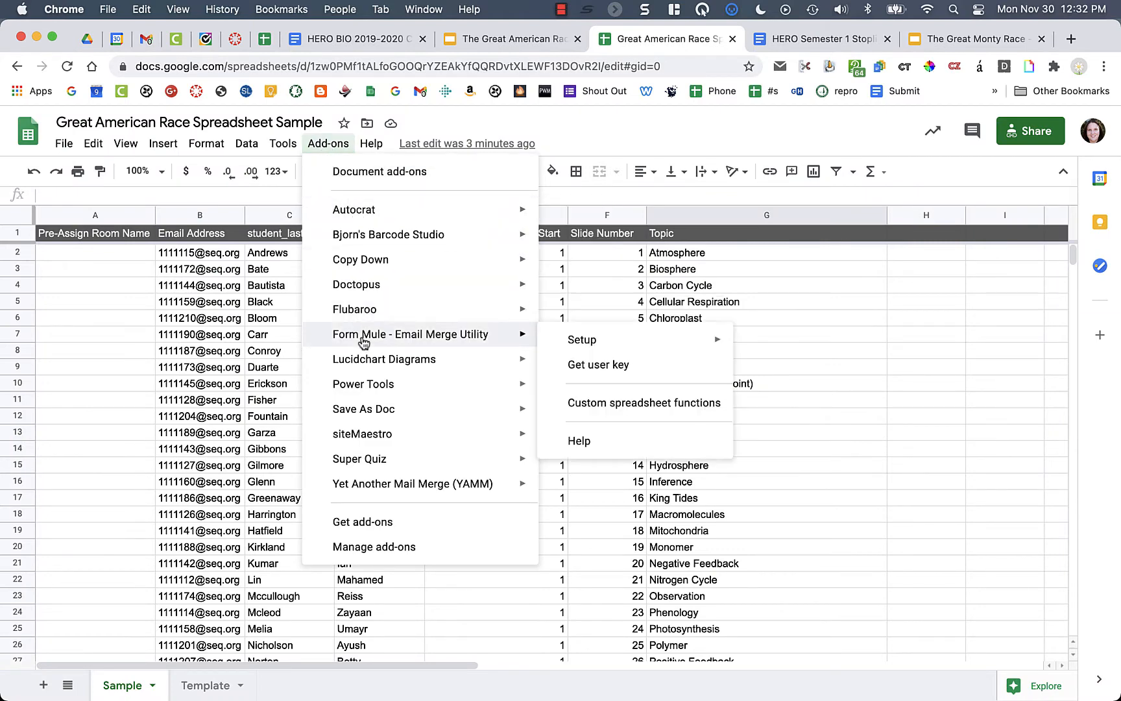
mouse_move(588, 350)
left_click(789, 355)
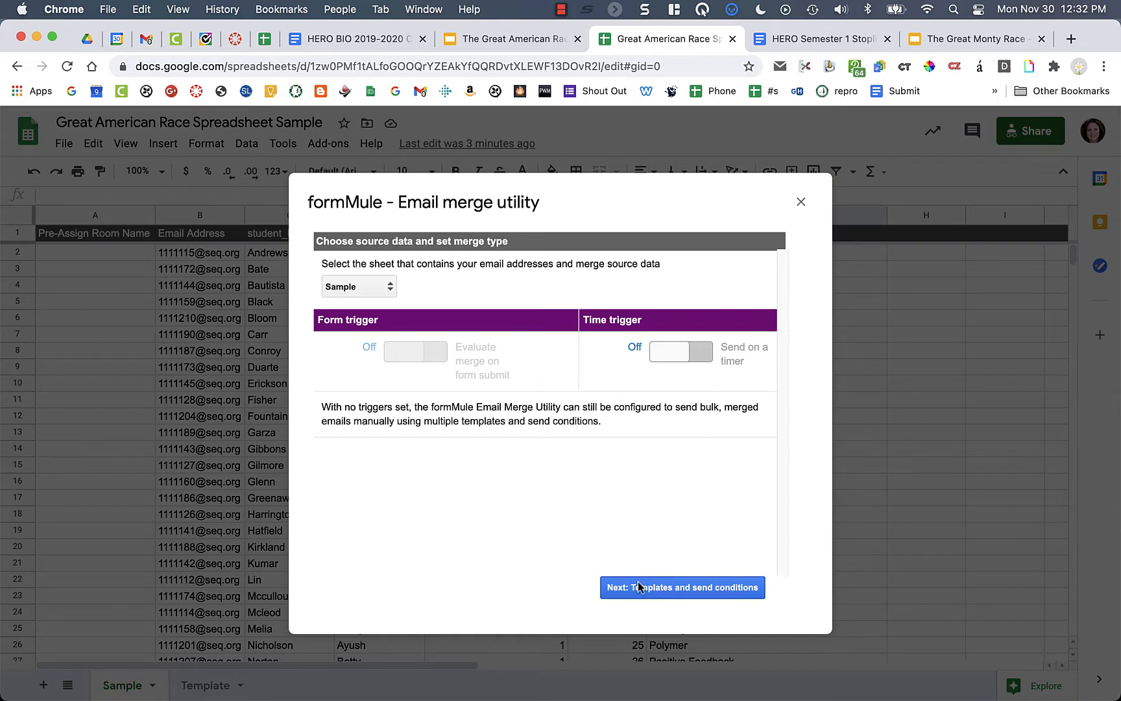
- Use one email template with send condition '--Send for all rows' and save the template settings
left_click(691, 589)
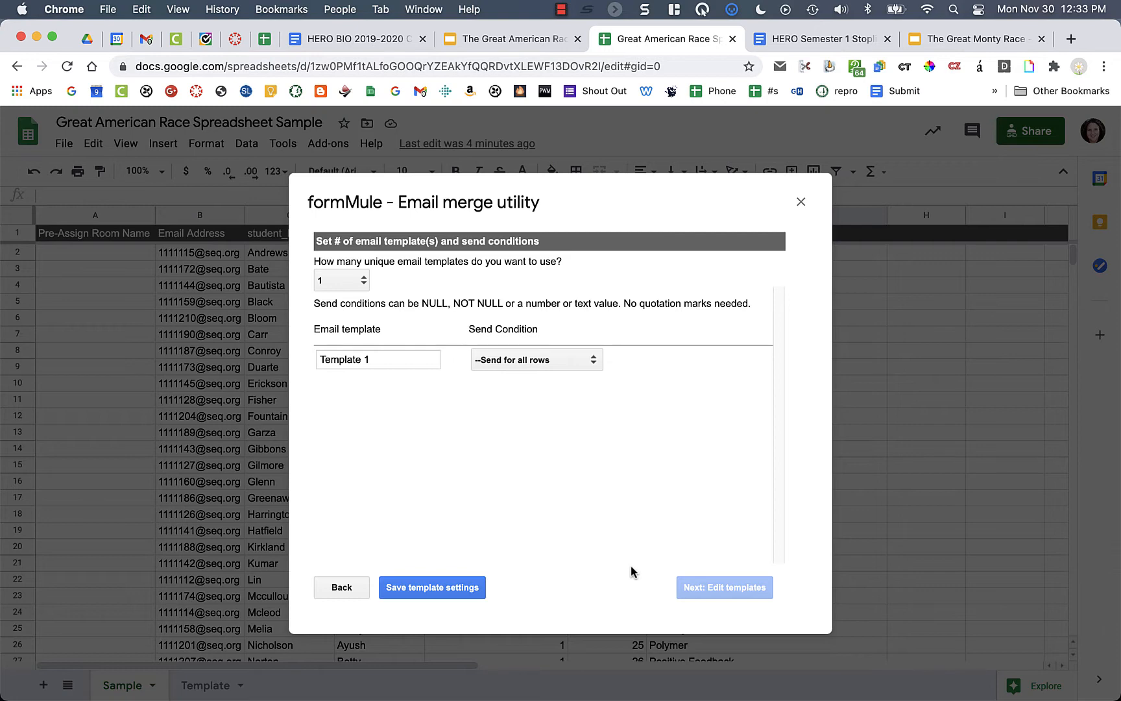
left_click(361, 283)
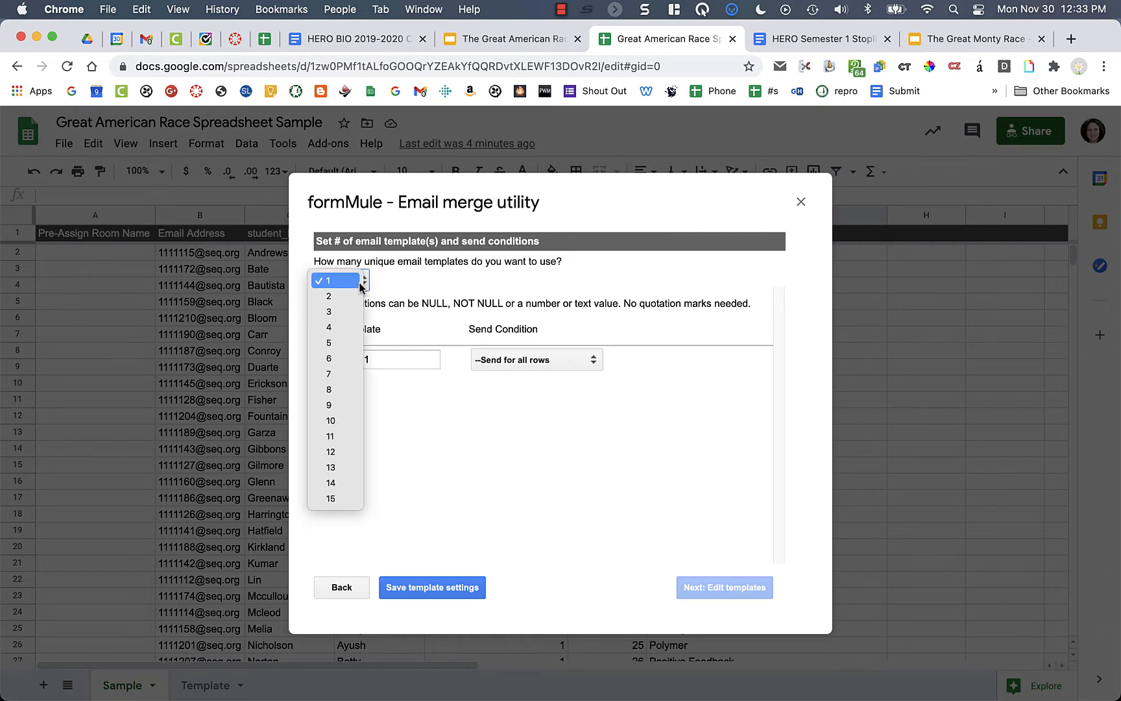
left_click(458, 286)
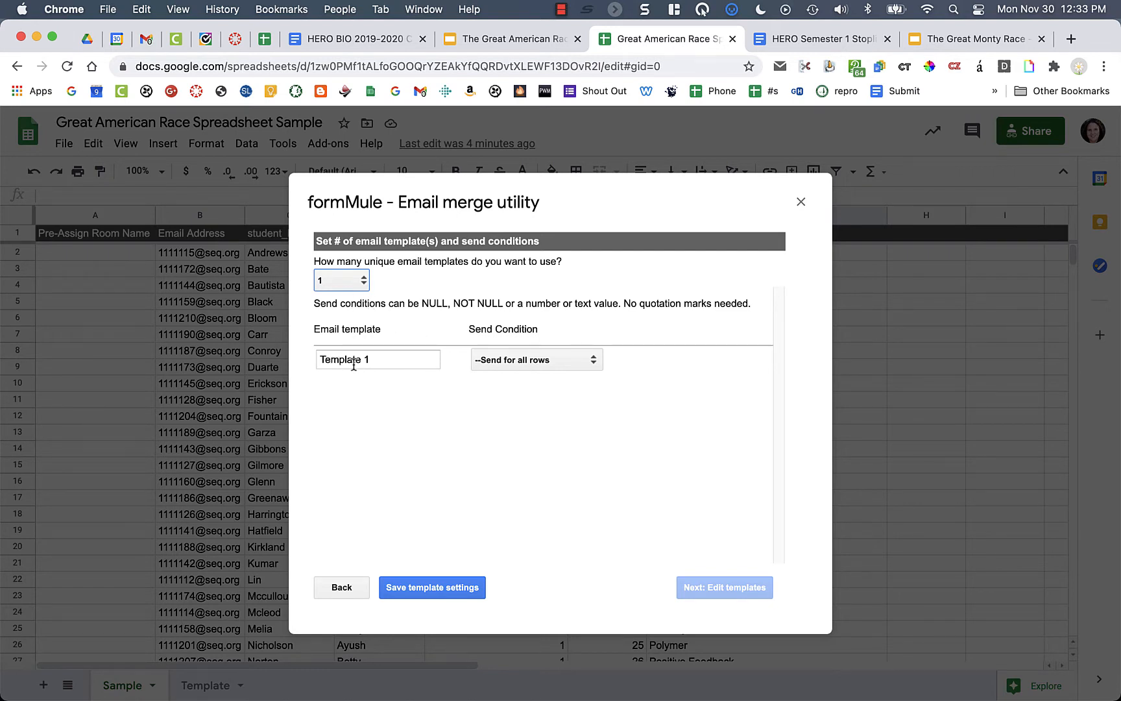
left_click(513, 365)
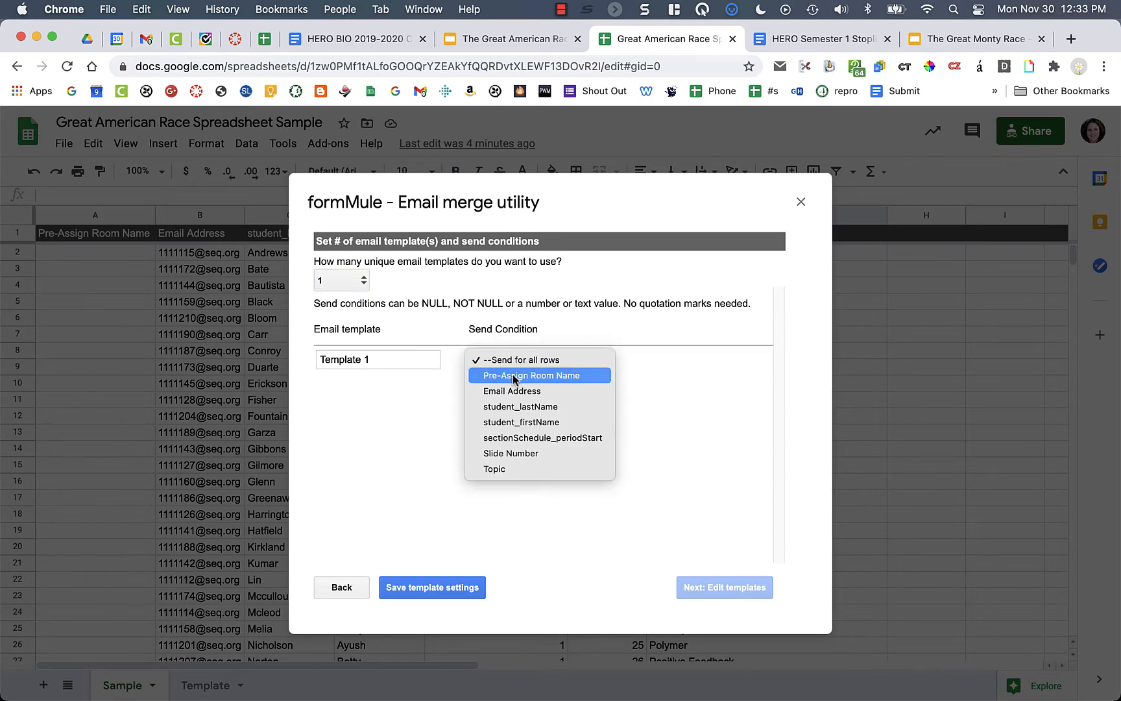
left_click(562, 438)
left_click(669, 358)
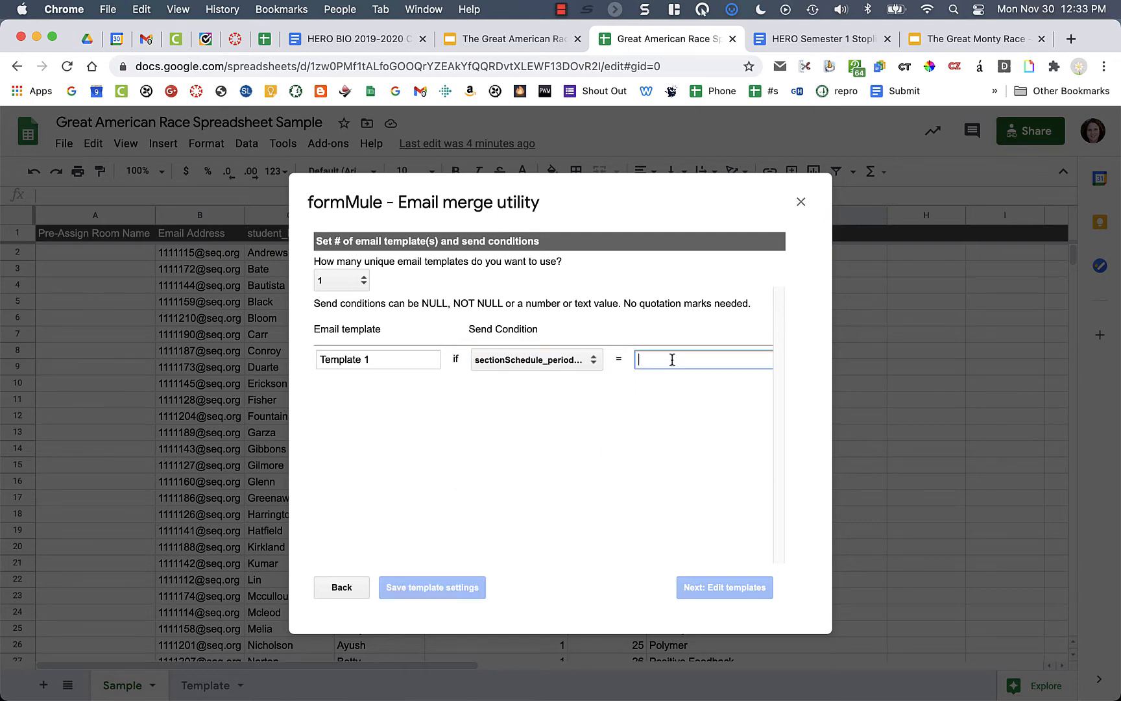
left_click(580, 360)
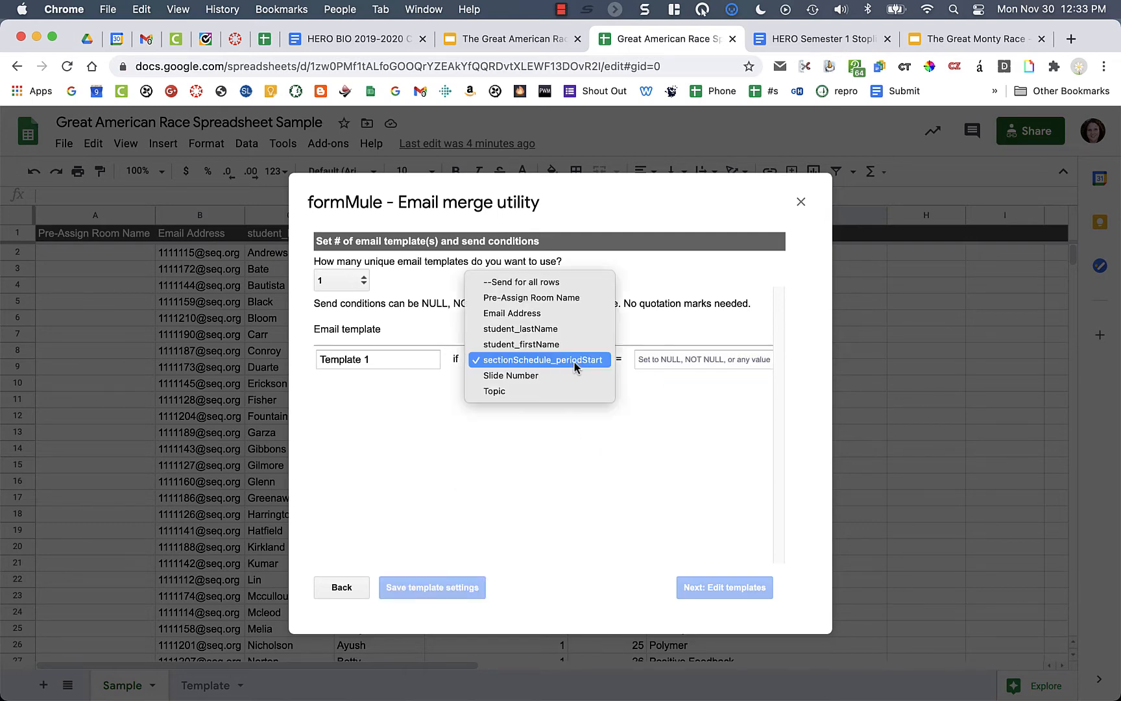
left_click(562, 280)
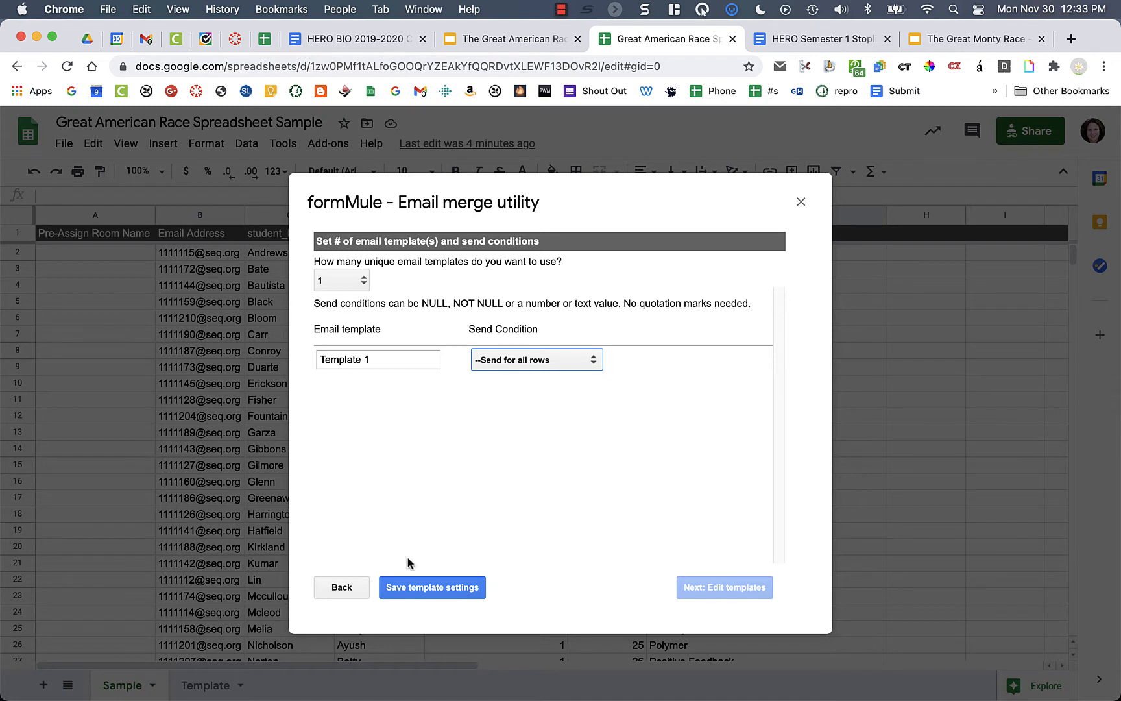
left_click(422, 591)
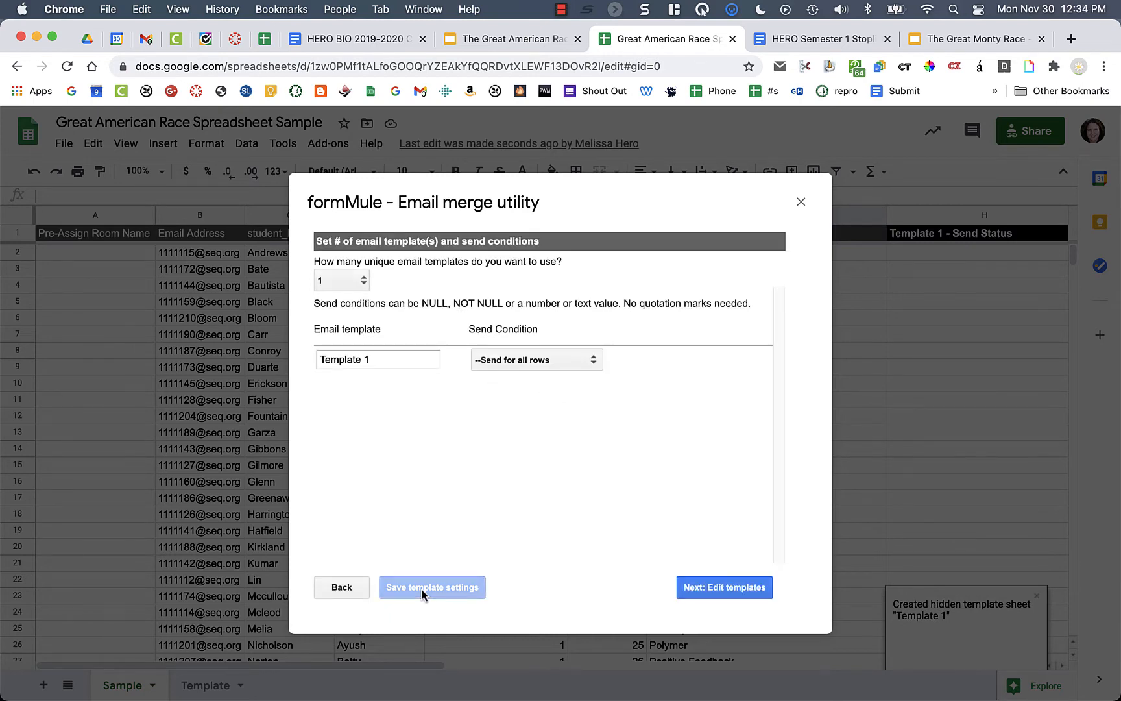
- Address Template 1 to <<Email Address>> with subject 'Great American Race: Read but do not share'
left_click(714, 590)
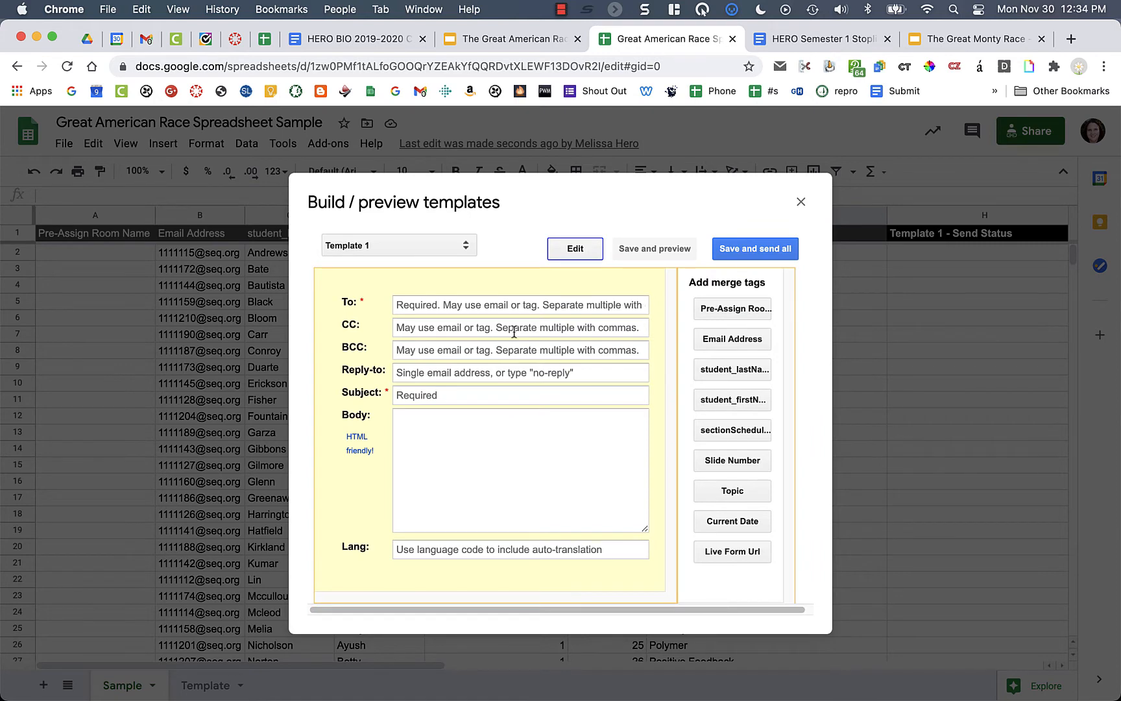
left_click(456, 309)
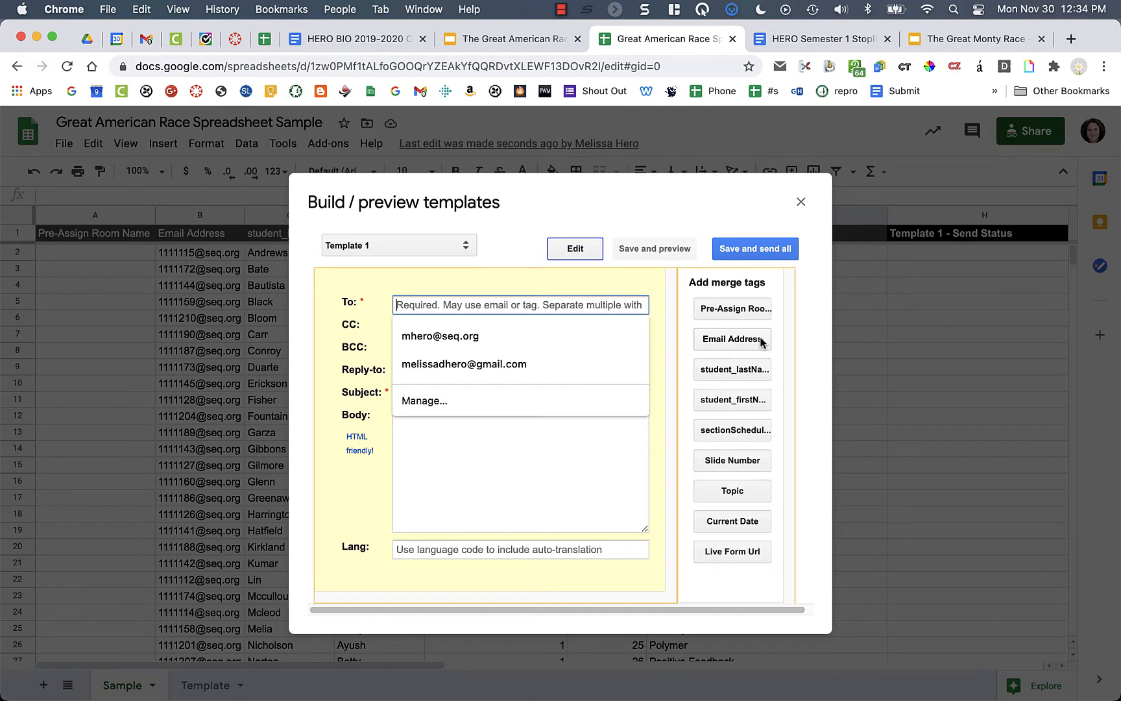
left_click(732, 338)
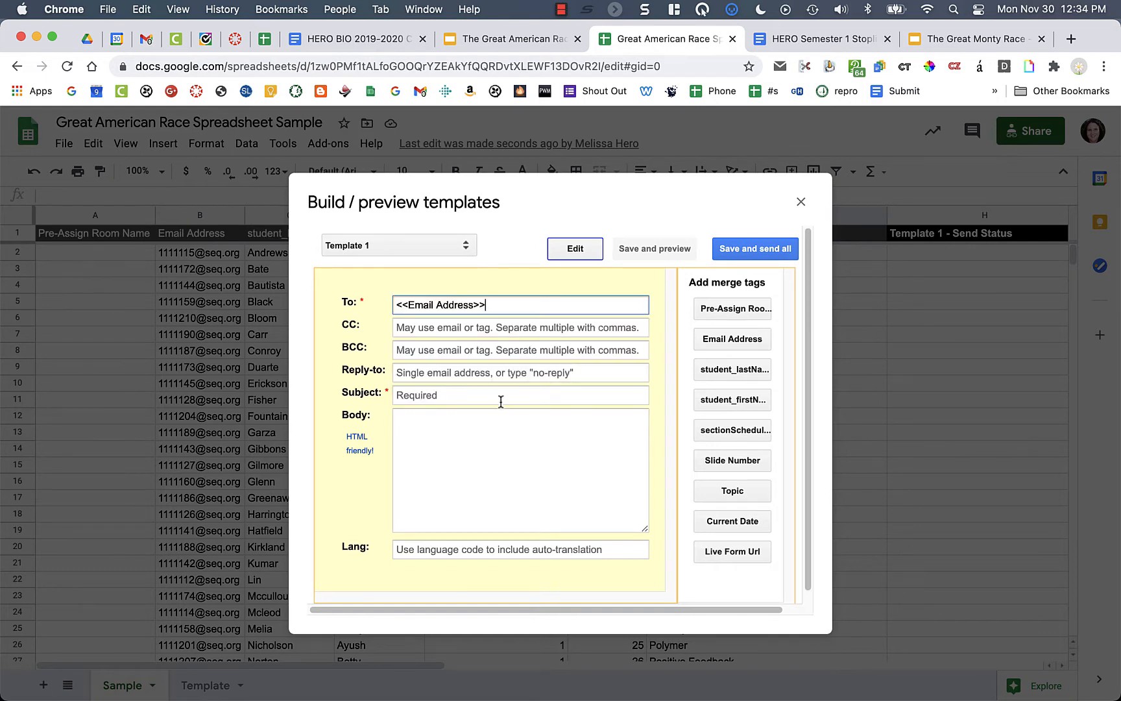
left_click(477, 397)
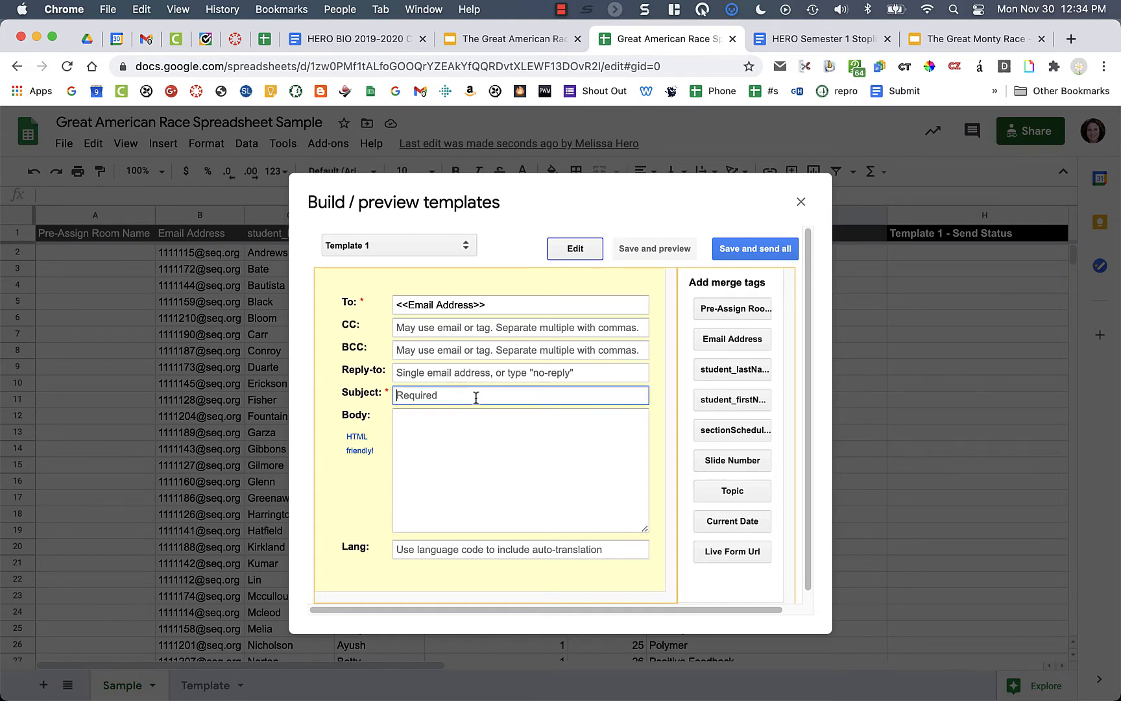
type("Great American Race:  Read but do no")
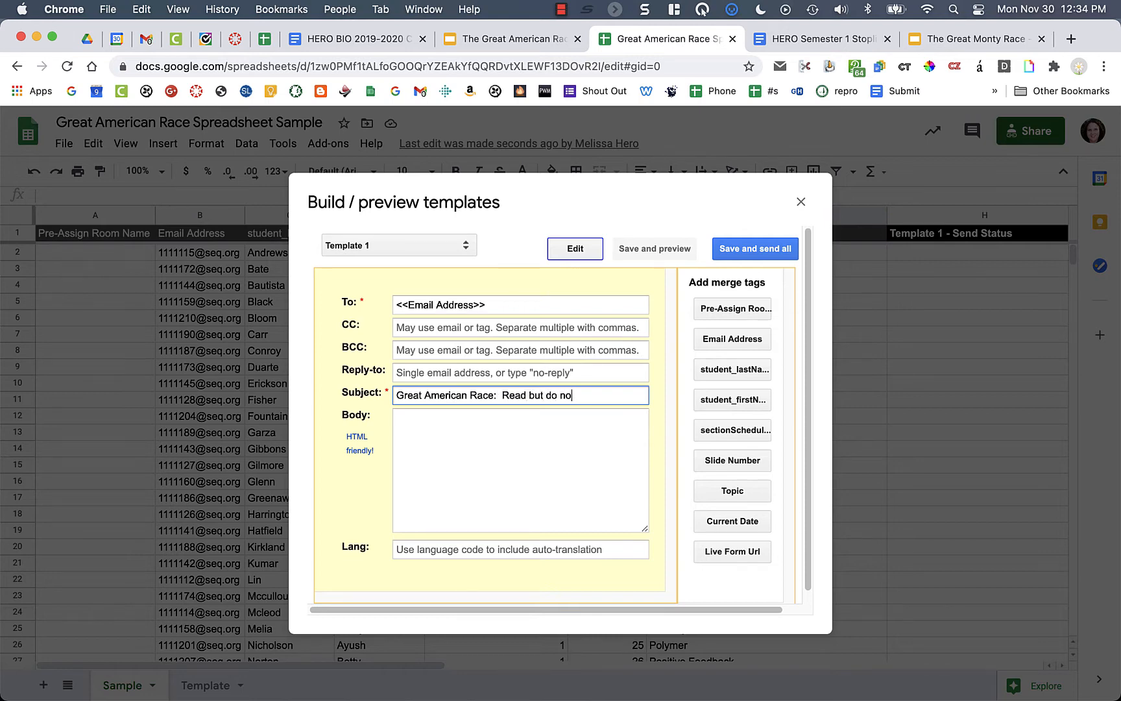
type("t share")
left_click(435, 425)
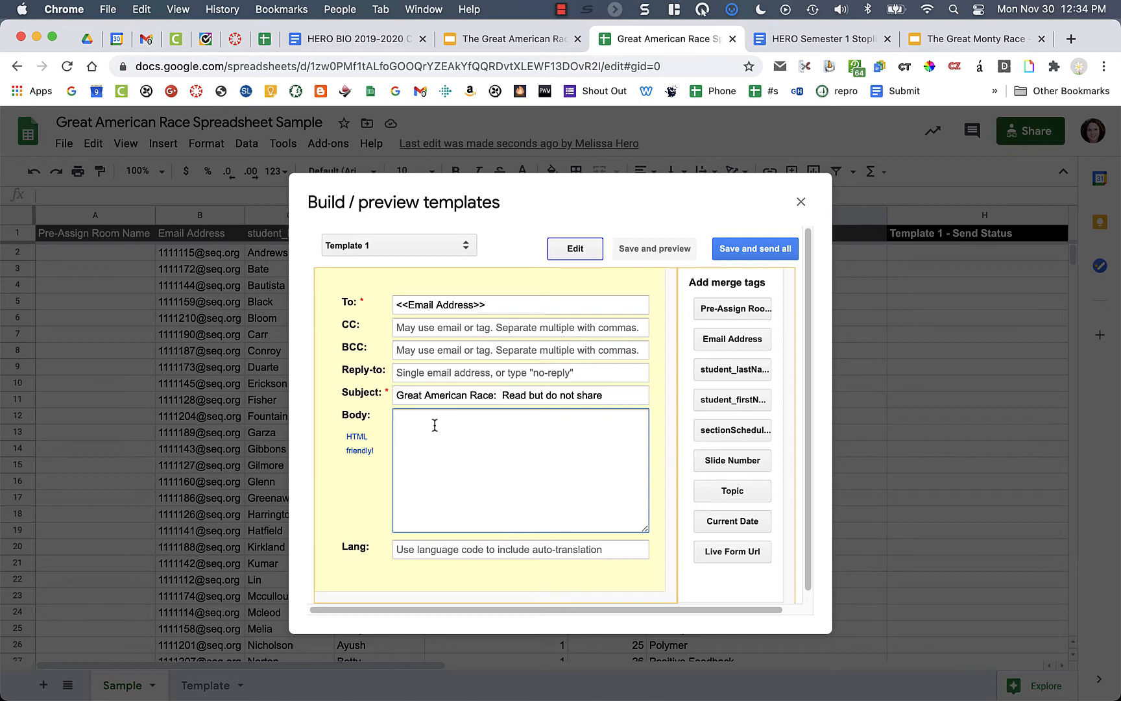
- Open the body with 'Hello <<student_firstName>>', removing the redundant field label
type("Good mor")
key("BackSpace")
key("BackSpace")
key("BackSpace")
key("BackSpace")
key("BackSpace")
key("BackSpace")
key("BackSpace")
key("BackSpace")
type("Hello")
left_click(735, 407)
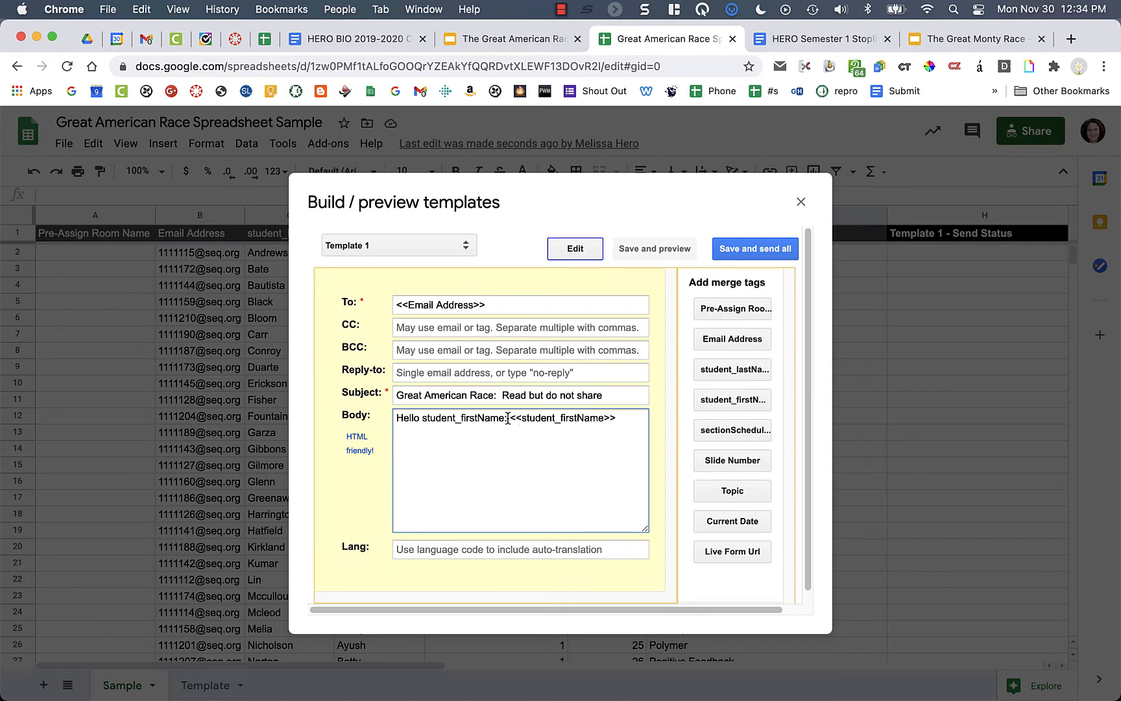
left_click_drag(508, 419, 624, 419)
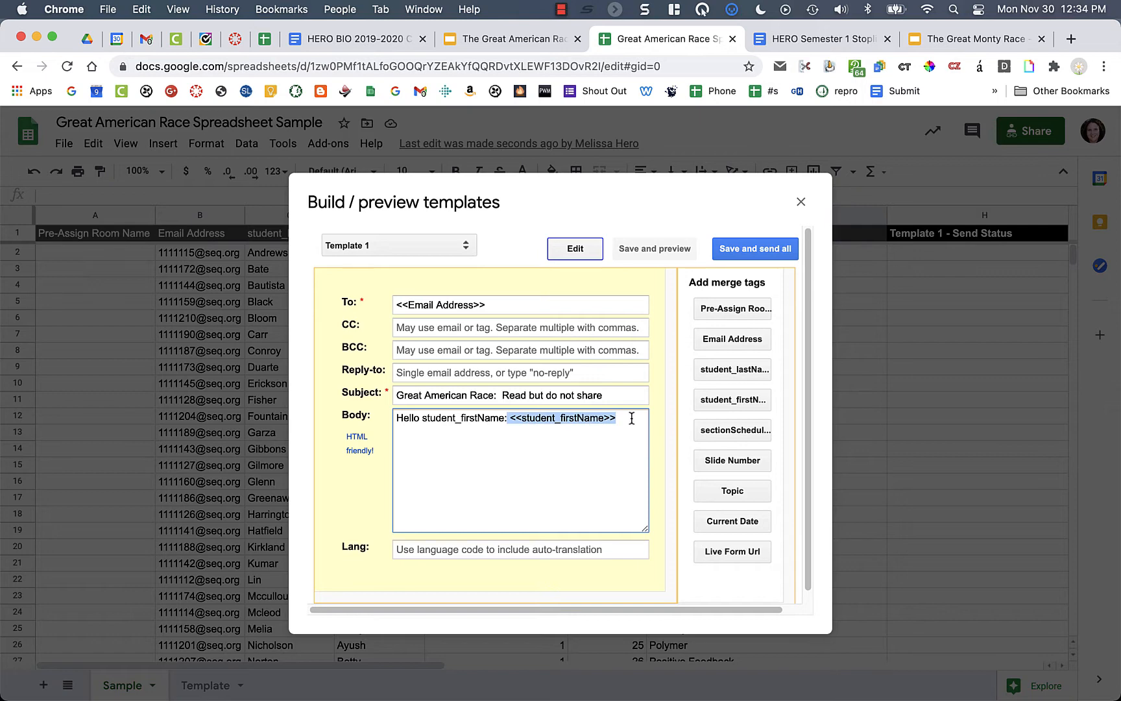
left_click(521, 419)
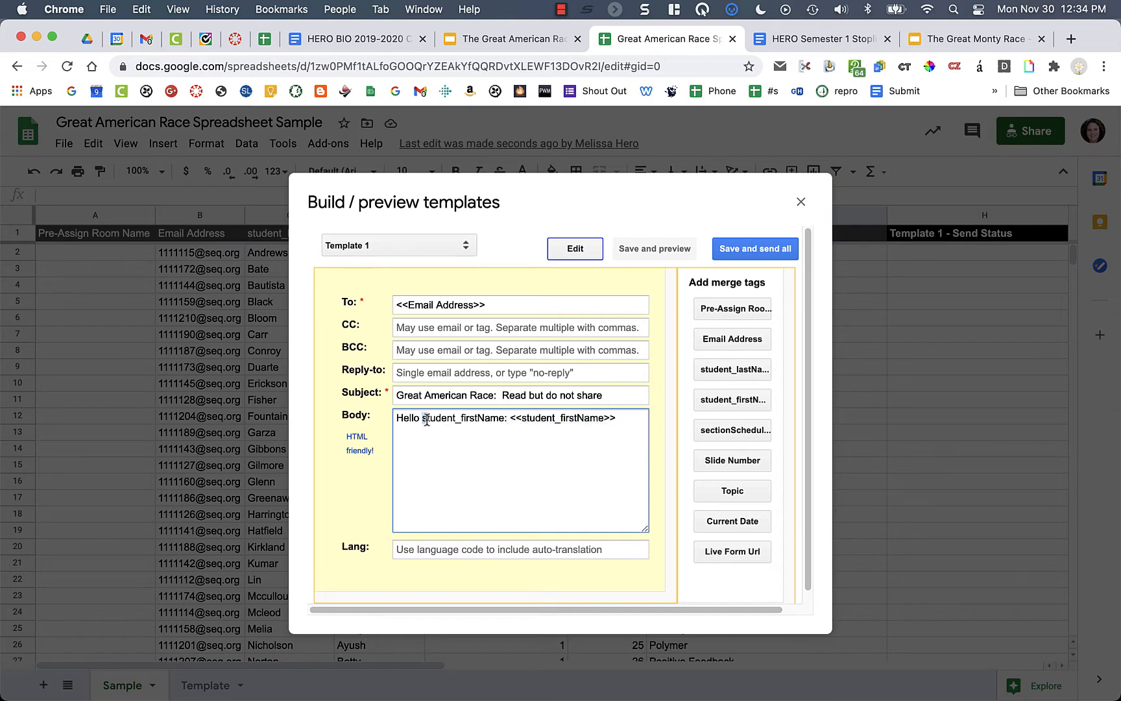
left_click_drag(425, 419, 509, 420)
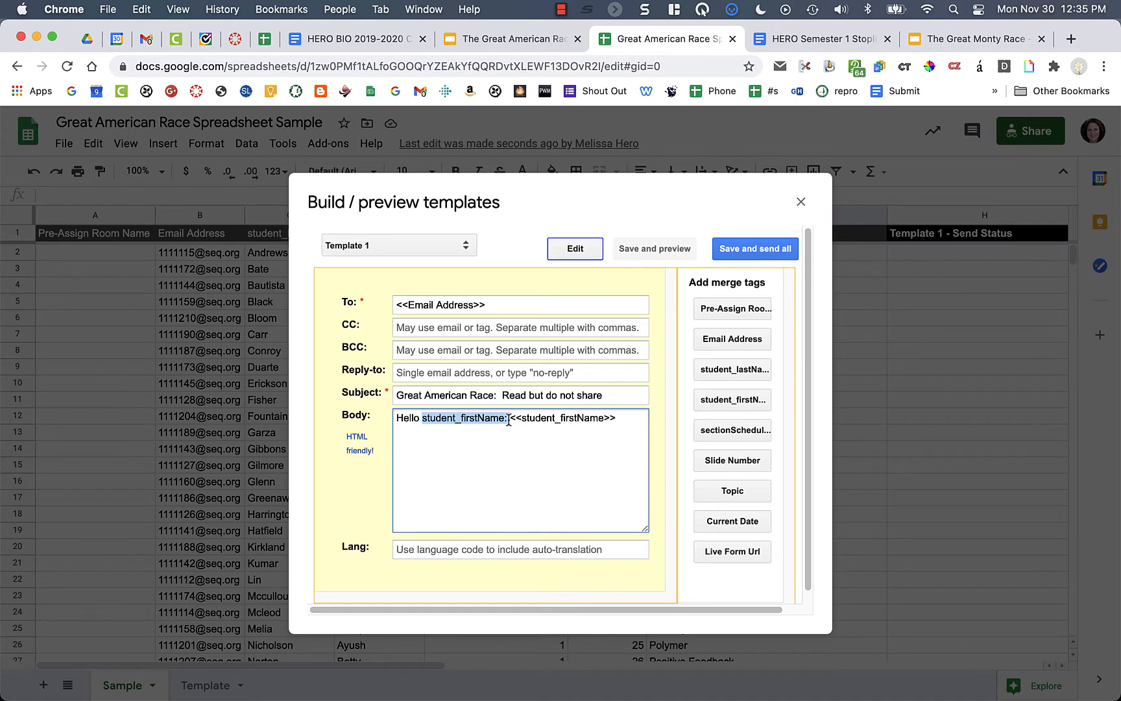
left_click_drag(509, 420, 511, 420)
key("BackSpace")
left_click(565, 423)
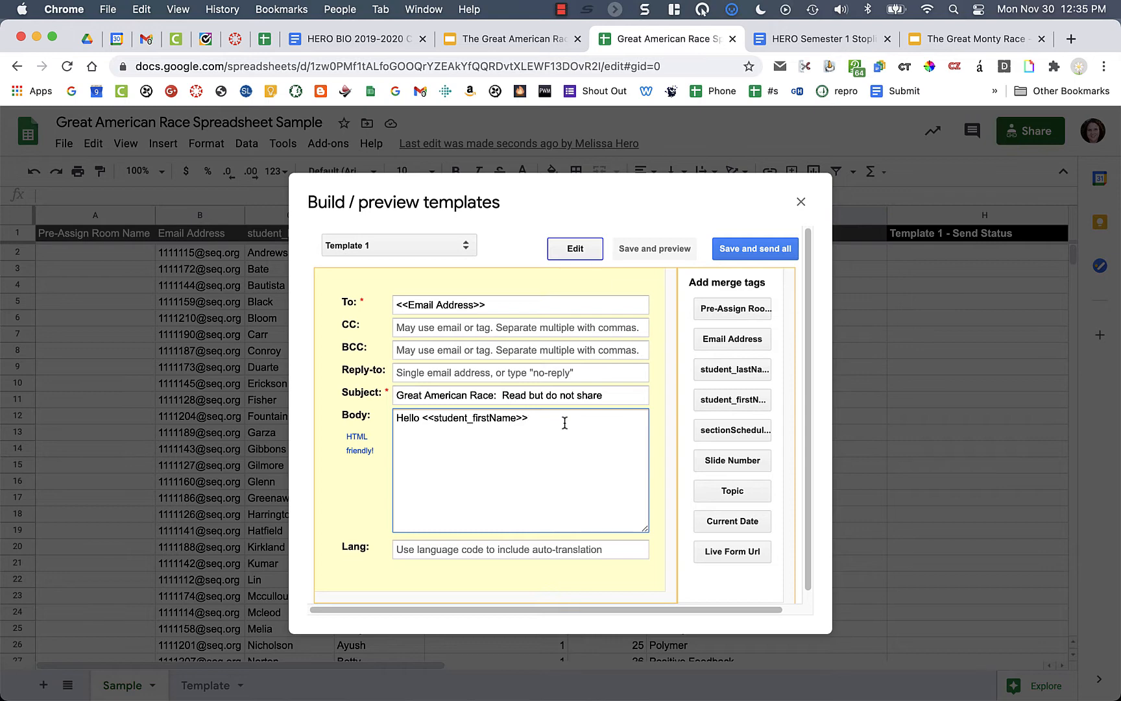
- Add the sentence about participating in a secret review game that must not be shared
type(",")
type("In class we wi")
type("ll be partici")
type("pate")
key("BackSpace")
type("ion in a")
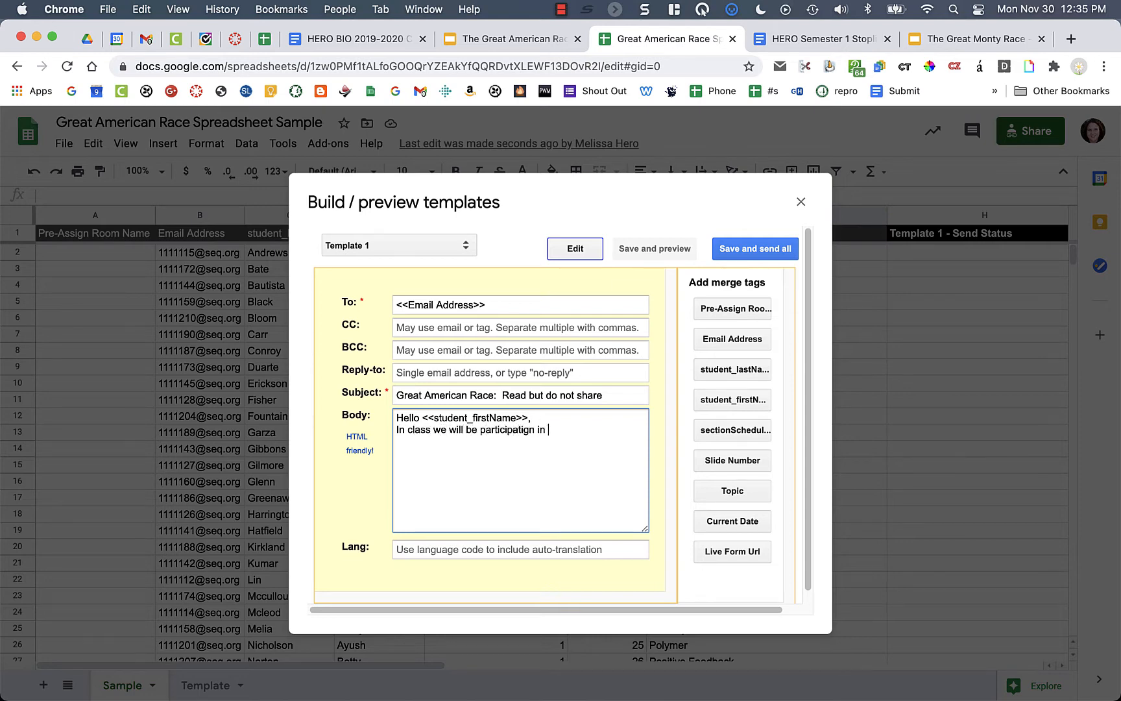
key("BackSpace")
key("BackSpace")
key("BackSpace")
key("BackSpace")
key("BackSpace")
key("BackSpace")
key("BackSpace")
type("ng in a review game. Please do not share ")
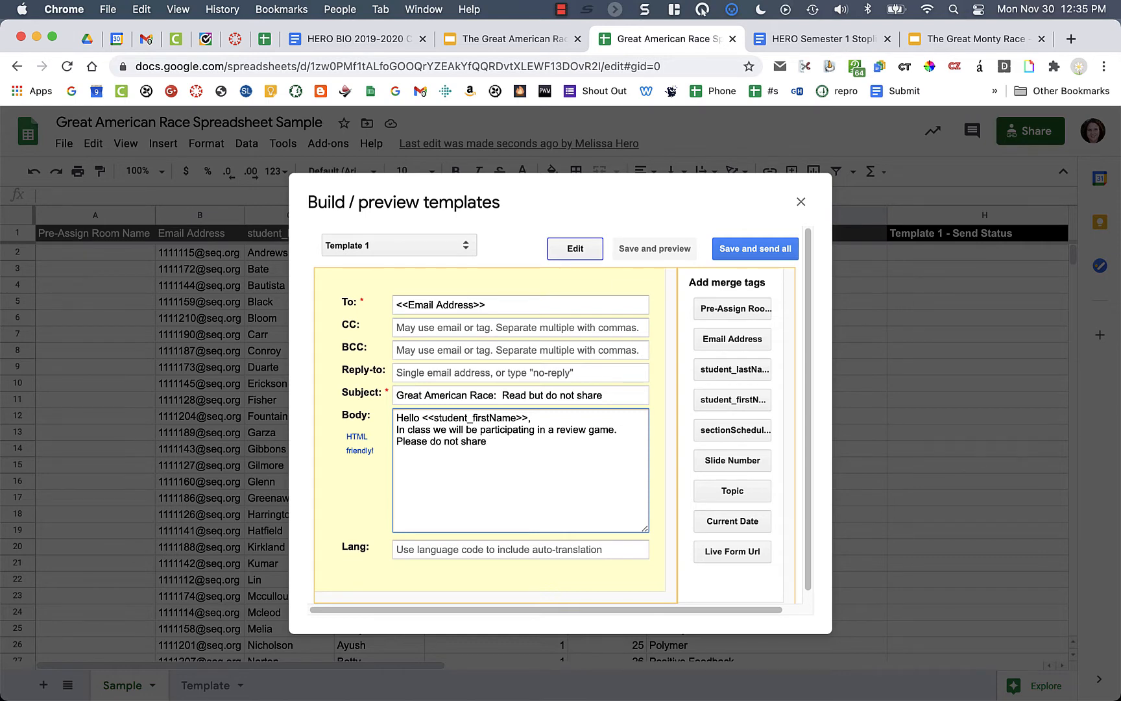
type("the following with anyone. Keep")
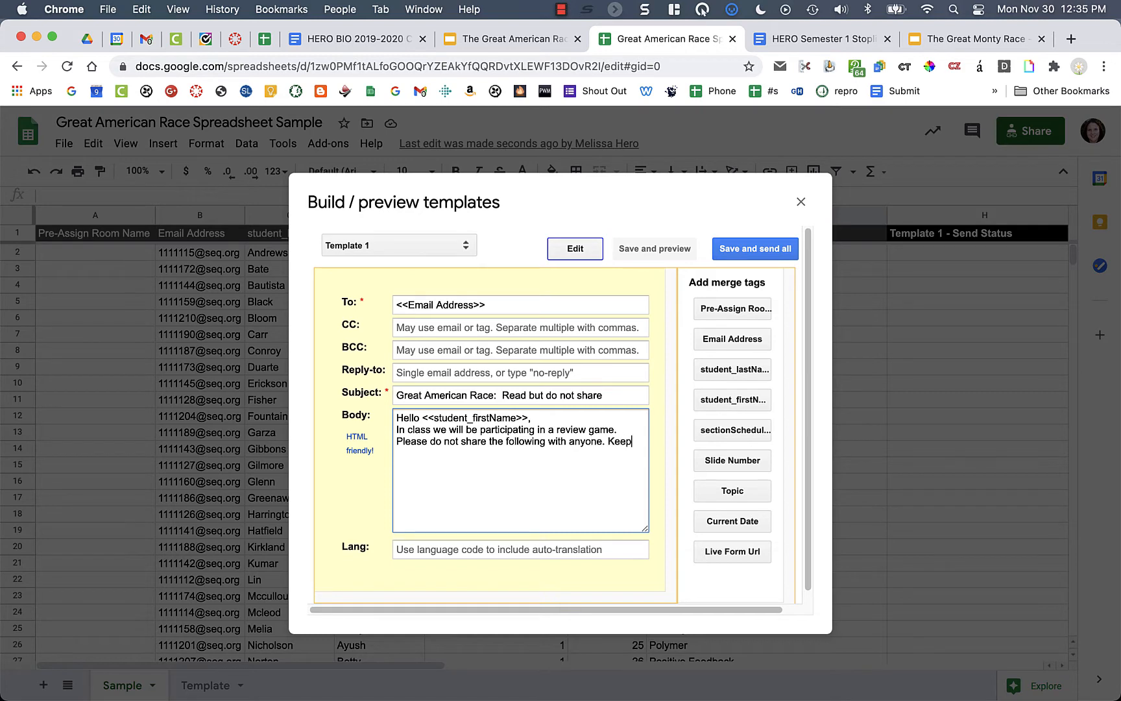
type(" it a secret if you want to win")
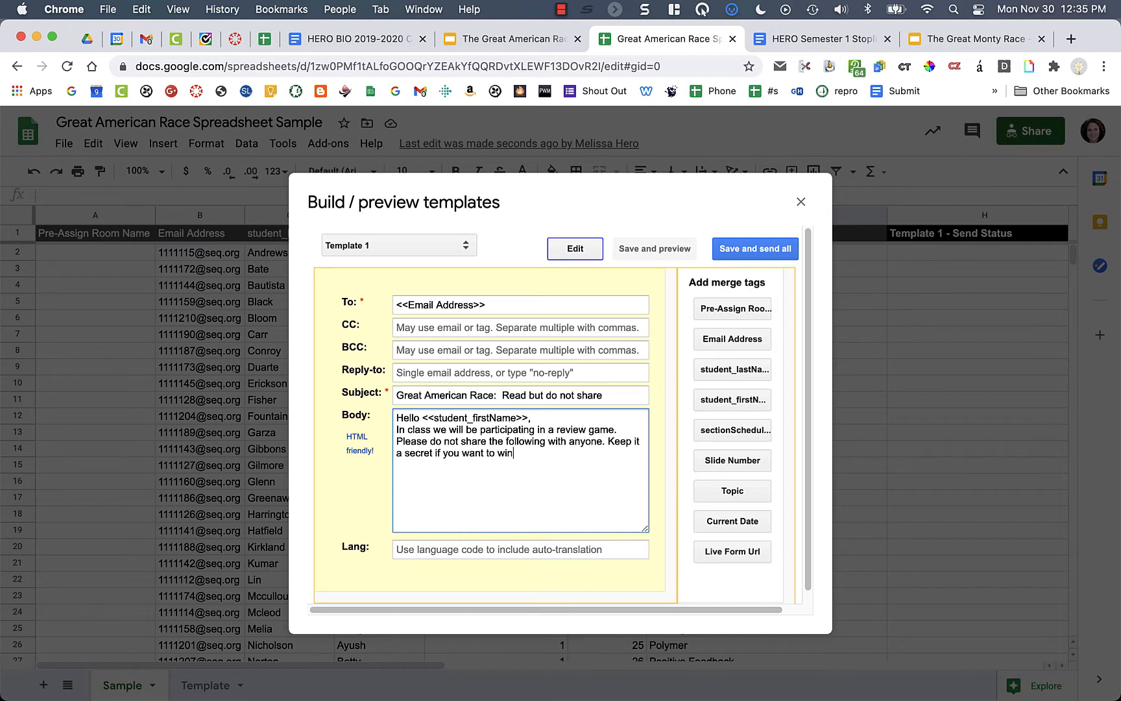
type("!")
- Insert the Slide Number and Topic merge tags, then sign off 'See you in class,' with the teacher's name
scroll(759, 499, "down", 1)
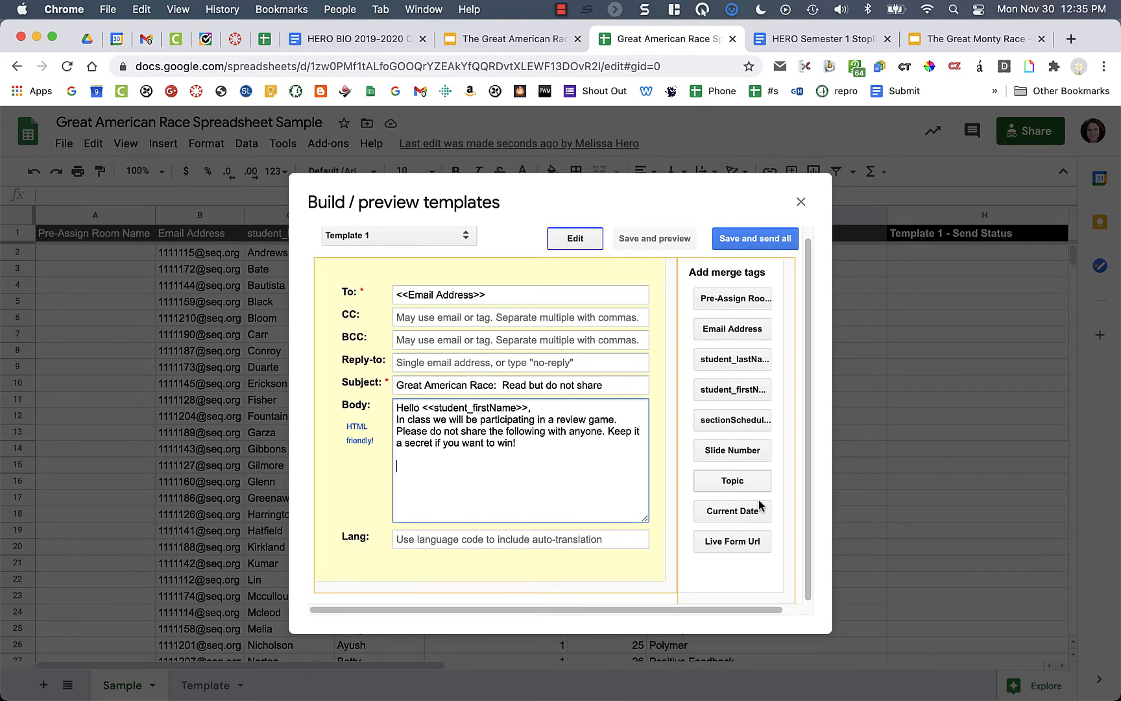
left_click(748, 452)
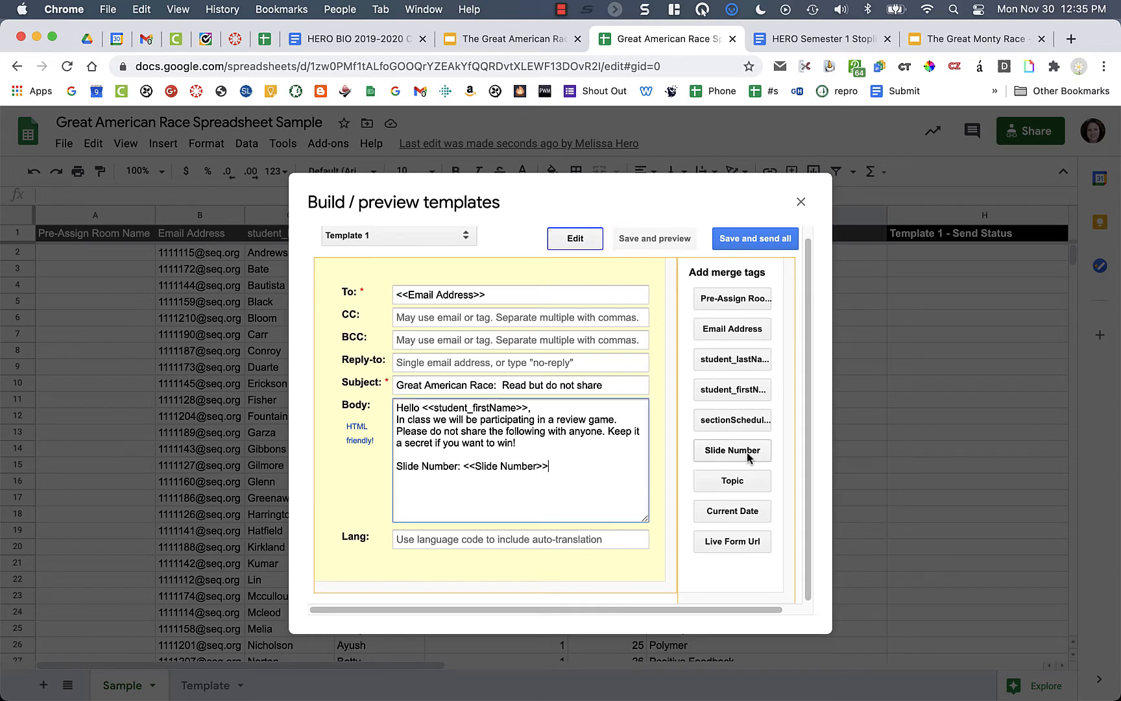
left_click(737, 482)
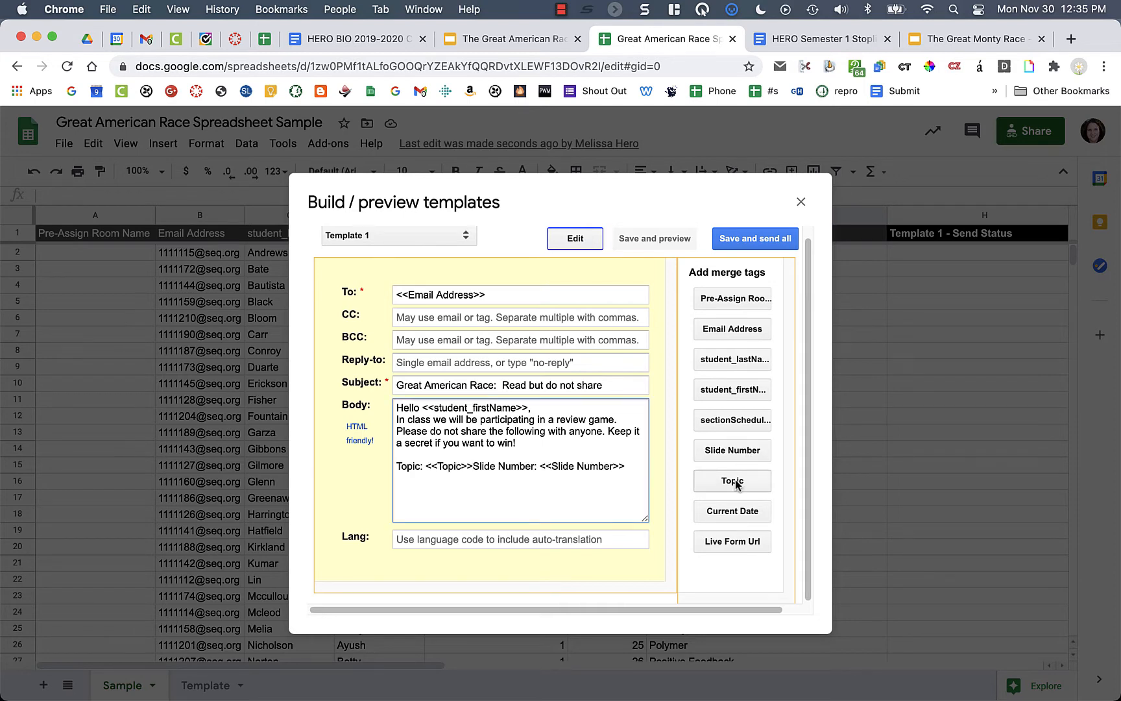
key("Return")
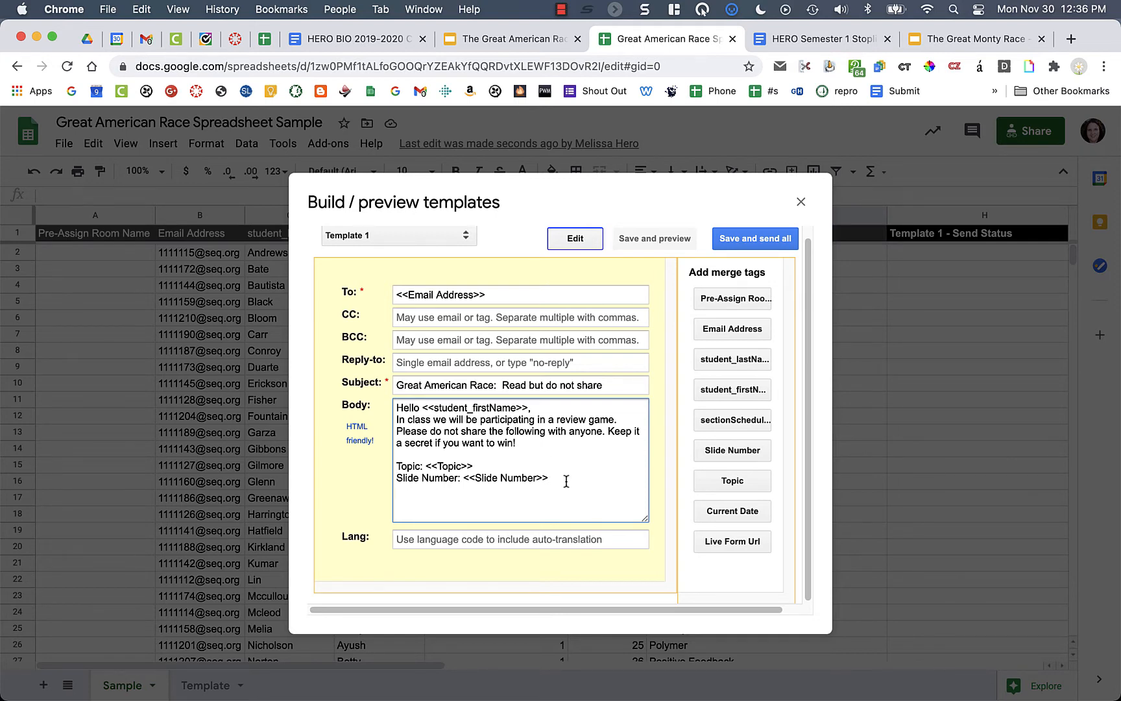
key("Return")
key("Return")
type("See you in class,")
key("Return")
type("Ms. Heor")
key("BackSpace")
key("BackSpace")
type("ro")
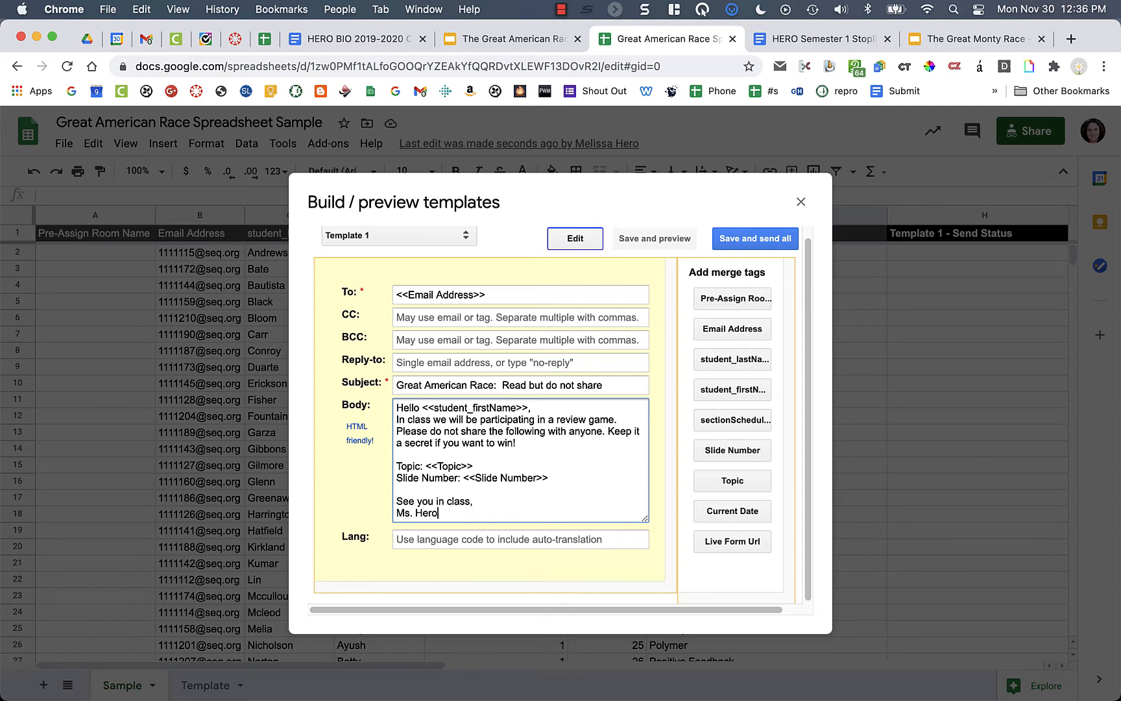
- Leave the language code field empty, then save the template and preview row 1
left_click(429, 541)
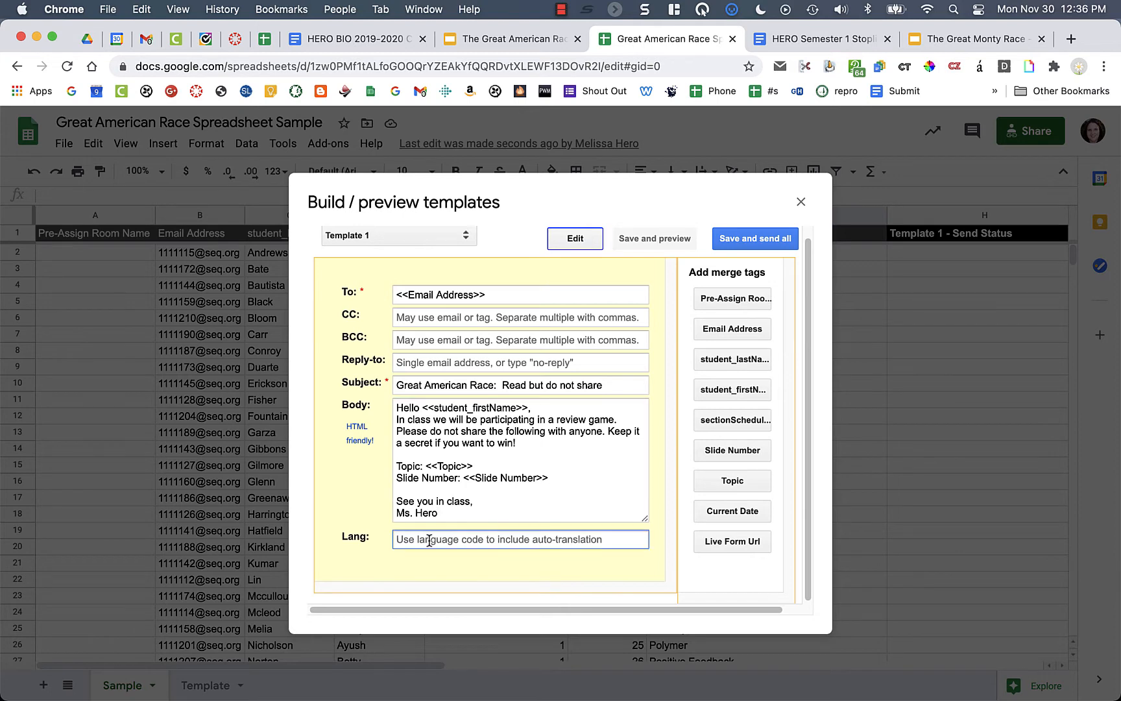
type("es")
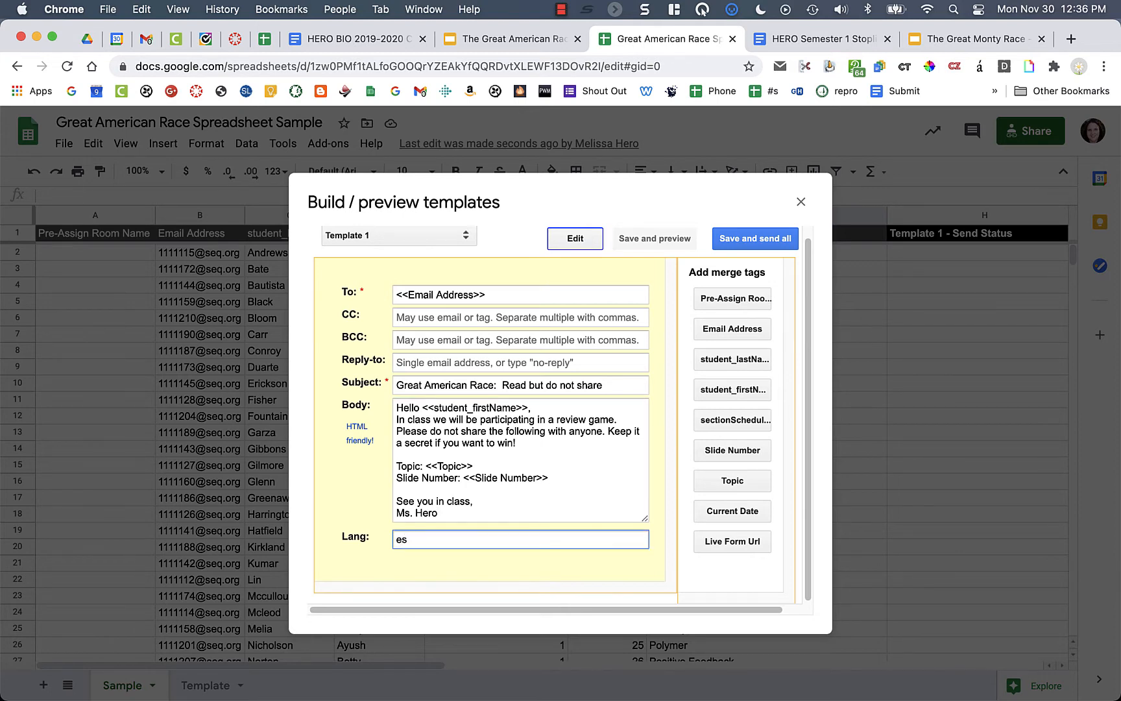
key("BackSpace")
key("BackSpace")
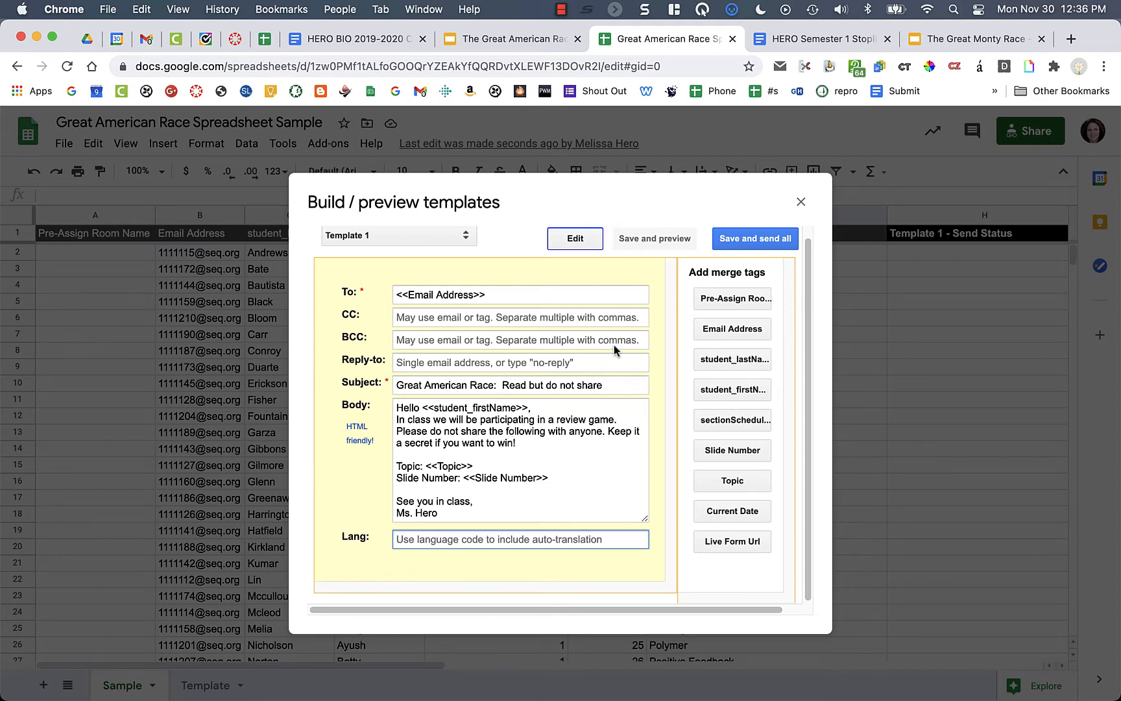
left_click(645, 242)
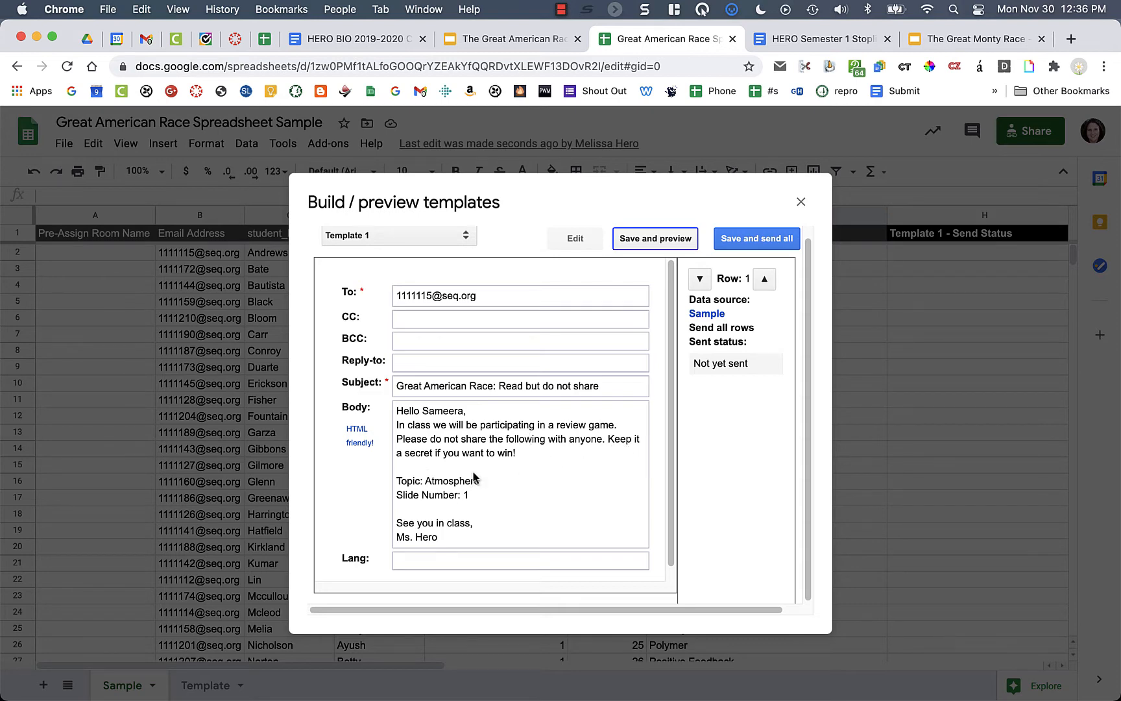
- Step the merged email preview forward from row 2 through to row 20
scroll(469, 500, "down", 1)
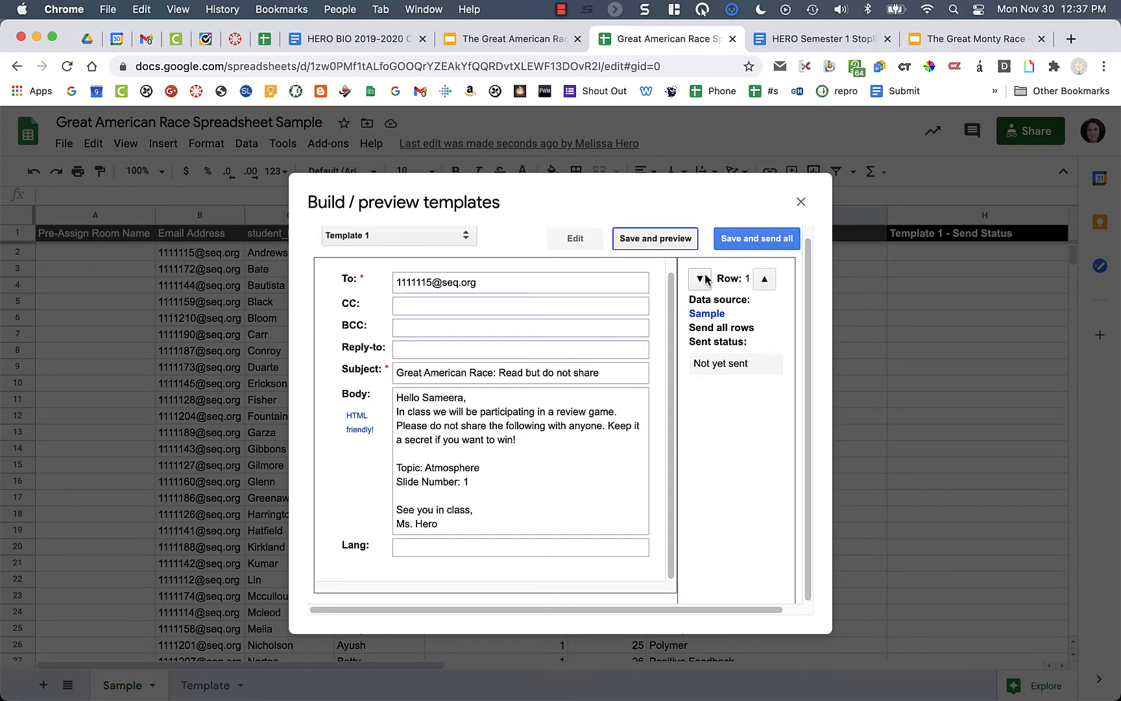
left_click(765, 281)
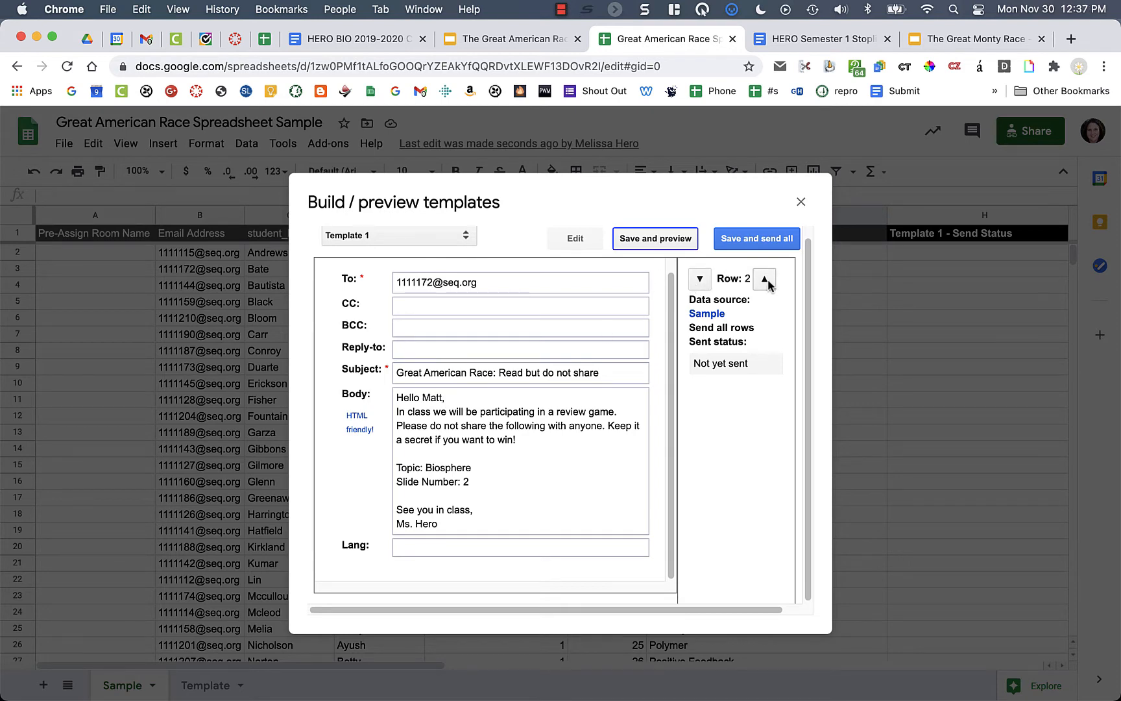
left_click(766, 281)
left_click(766, 281)
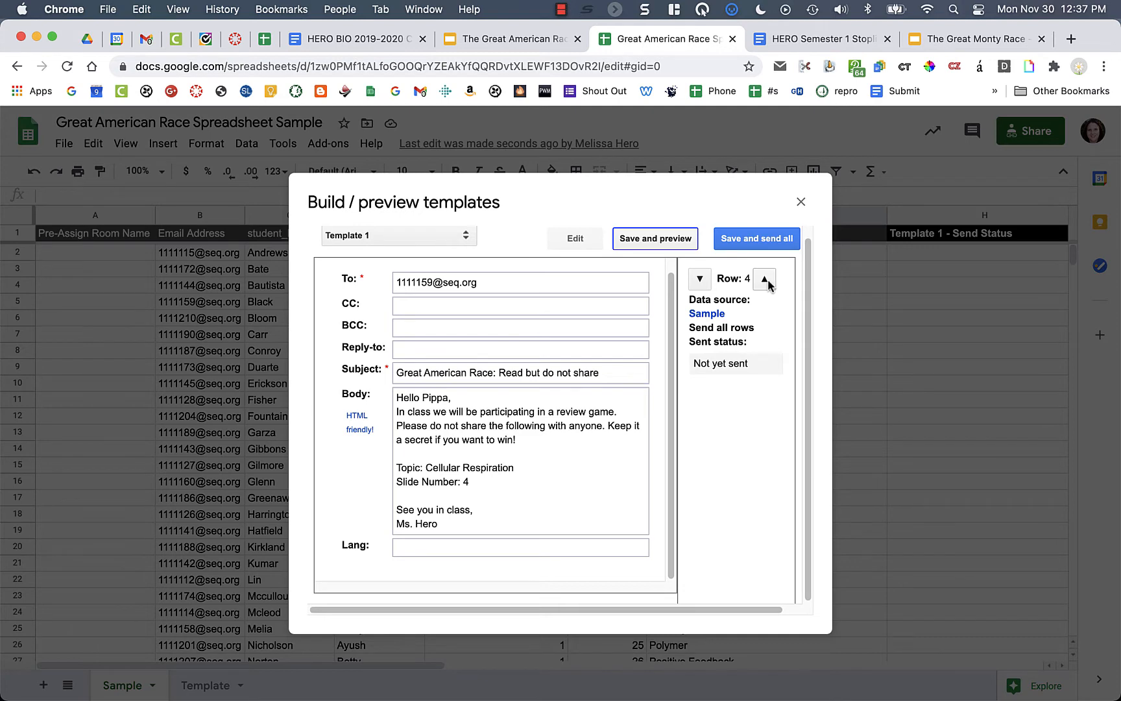
left_click(766, 281)
left_click(766, 281)
left_click(768, 282)
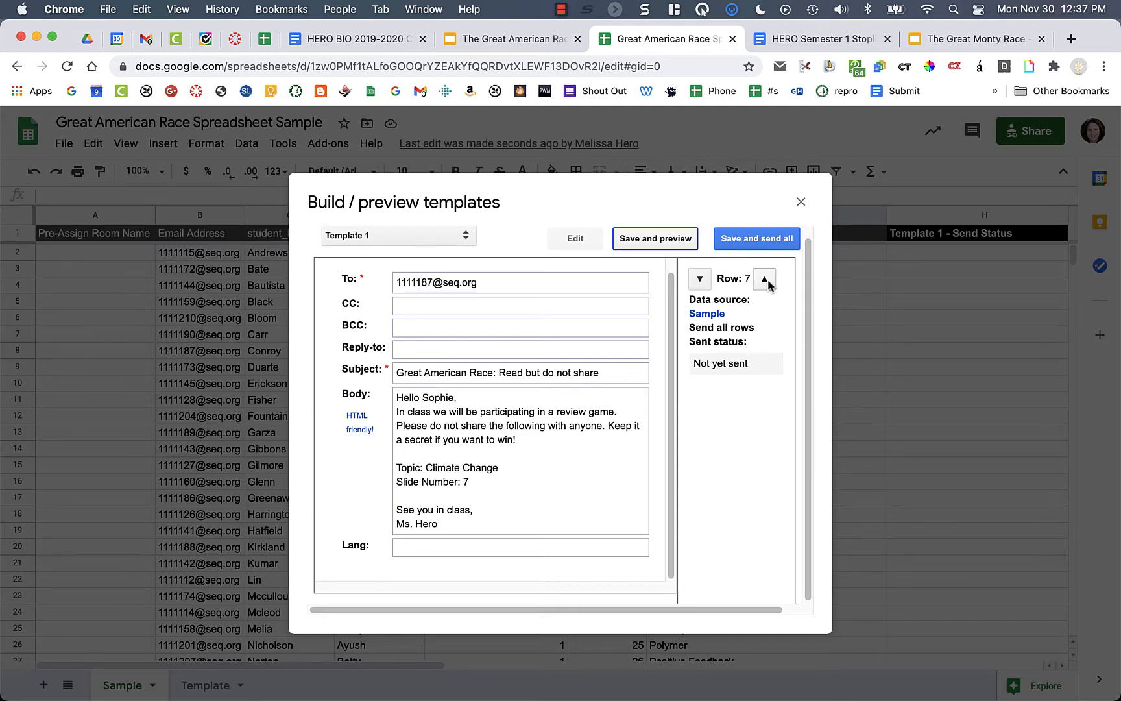
left_click(767, 282)
left_click(767, 282)
left_click(769, 282)
left_click(769, 282)
left_click(769, 282)
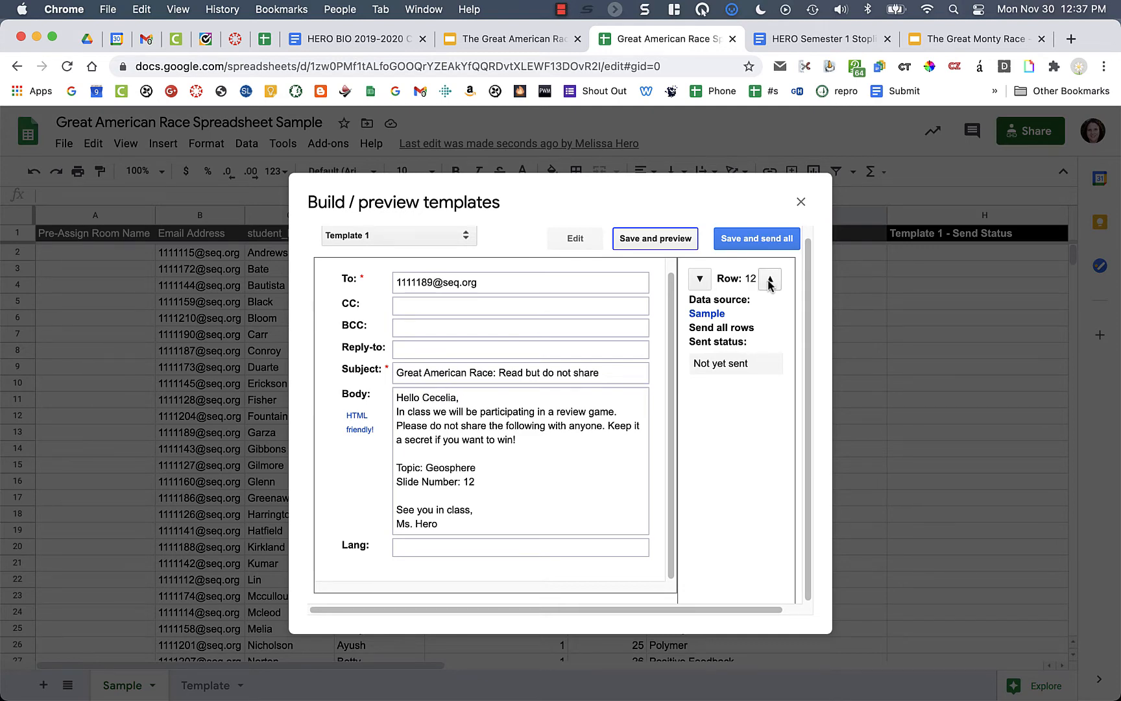
left_click(769, 282)
left_click(769, 282)
left_click(770, 281)
left_click(770, 281)
left_click(770, 281)
left_click(770, 282)
left_click(770, 282)
left_click(770, 282)
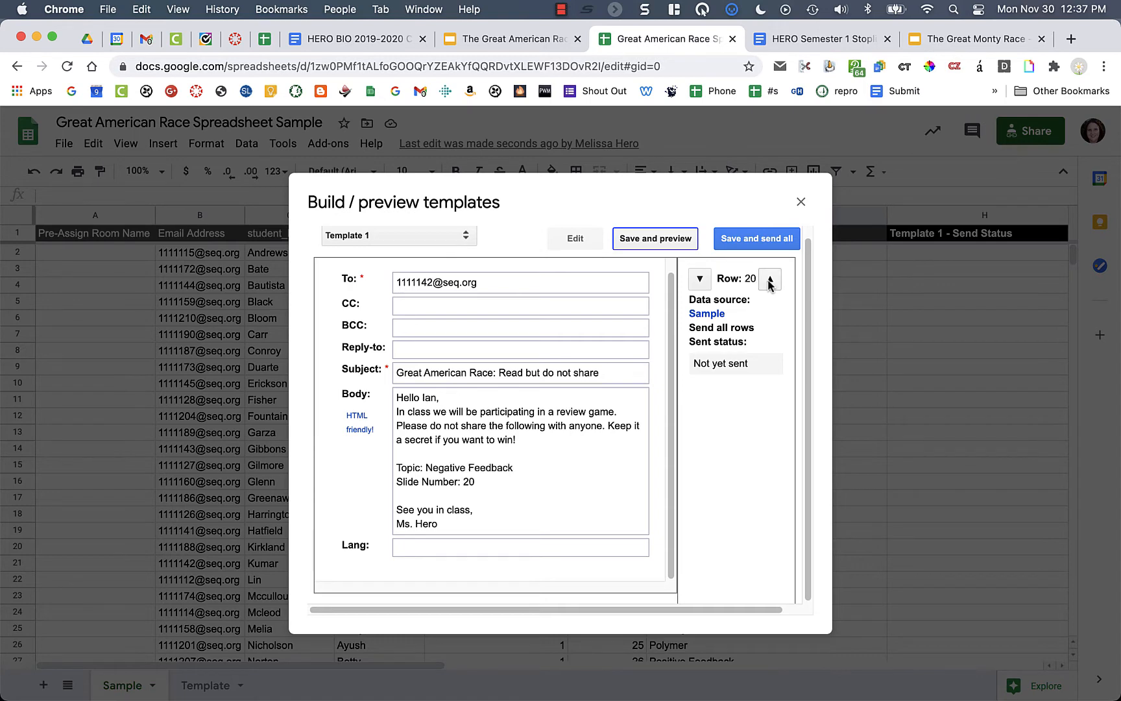
- Step the preview back toward the first rows, then close the template builder
left_click(700, 281)
left_click(701, 281)
left_click(700, 281)
left_click(700, 281)
left_click(700, 281)
left_click(700, 281)
left_click(700, 280)
left_click(701, 280)
left_click(701, 280)
left_click(701, 281)
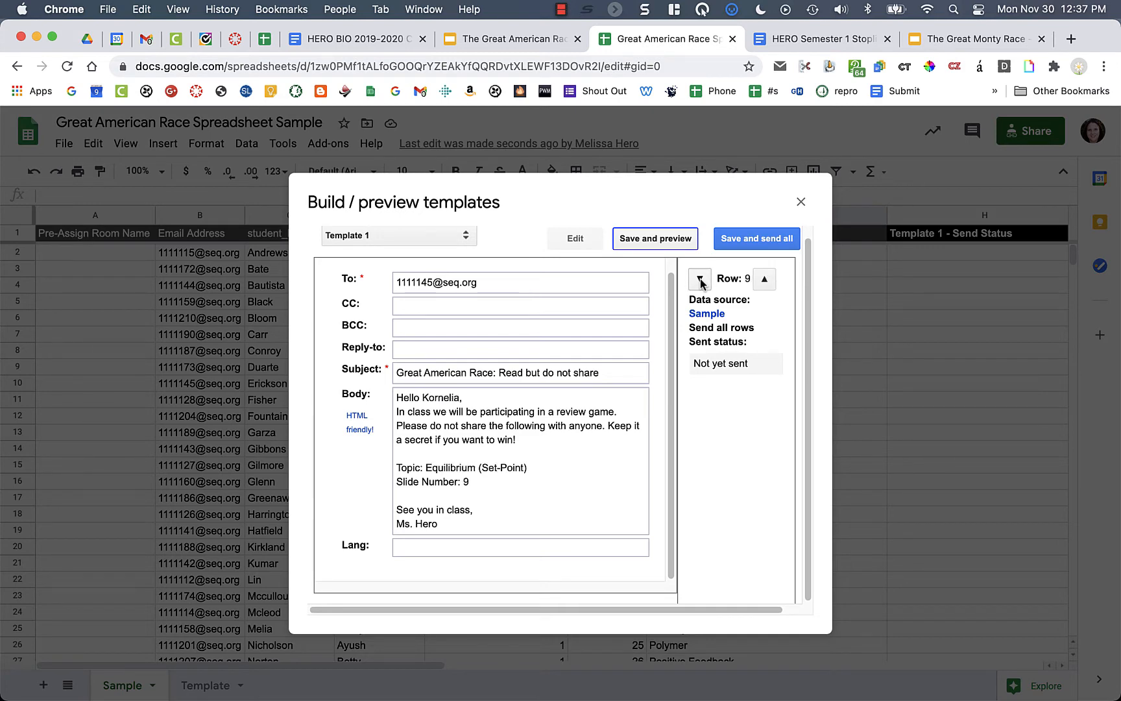
left_click(700, 280)
left_click(700, 280)
left_click(701, 280)
left_click(700, 280)
left_click(700, 281)
left_click(700, 280)
left_click(700, 281)
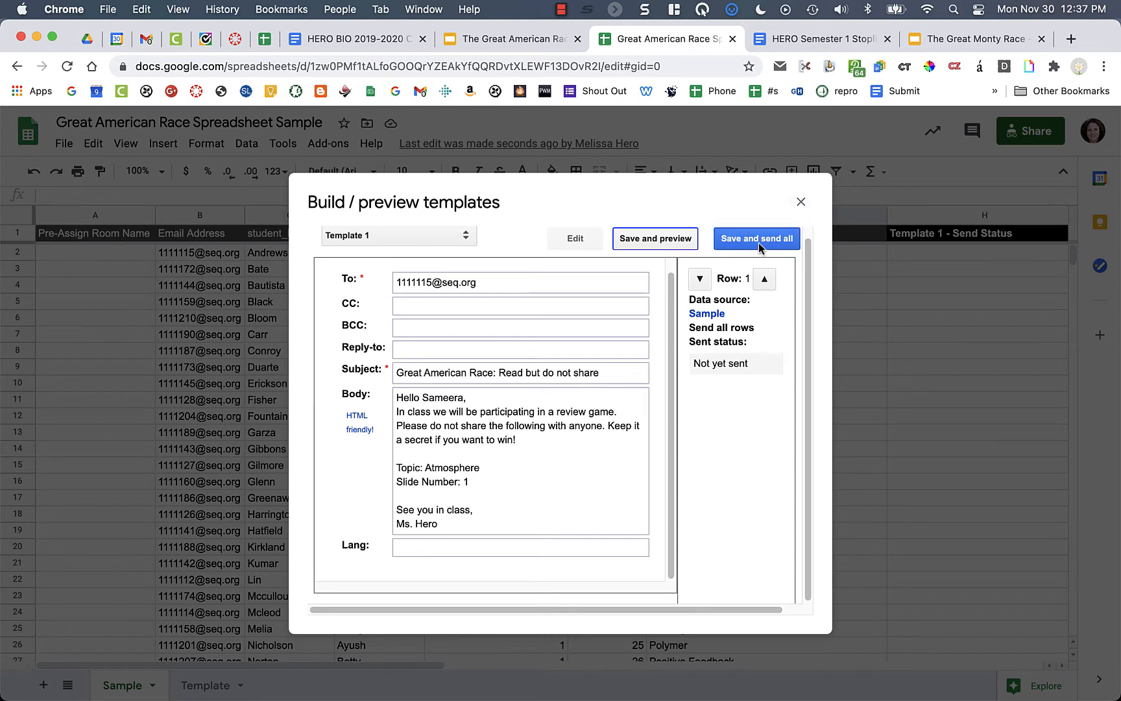
left_click(802, 202)
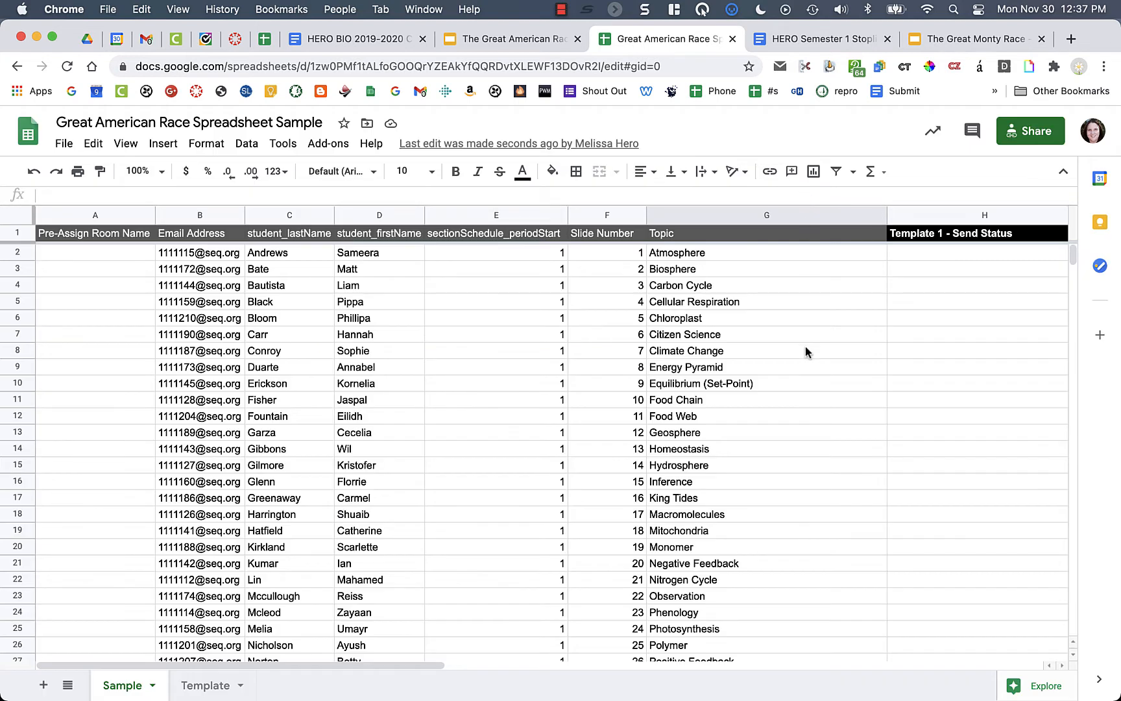
- Enter x in H3 and fill it down the Send Status column
scroll(805, 351, "right", 3)
scroll(805, 351, "right", 2)
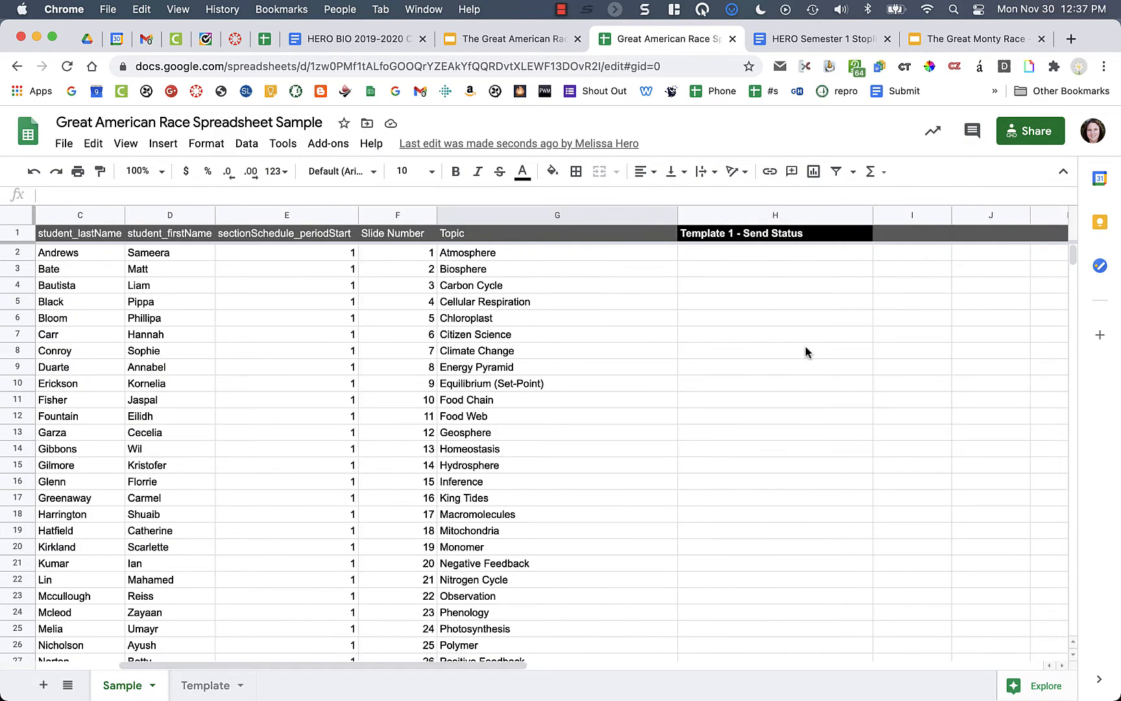
scroll(805, 351, "left", 2)
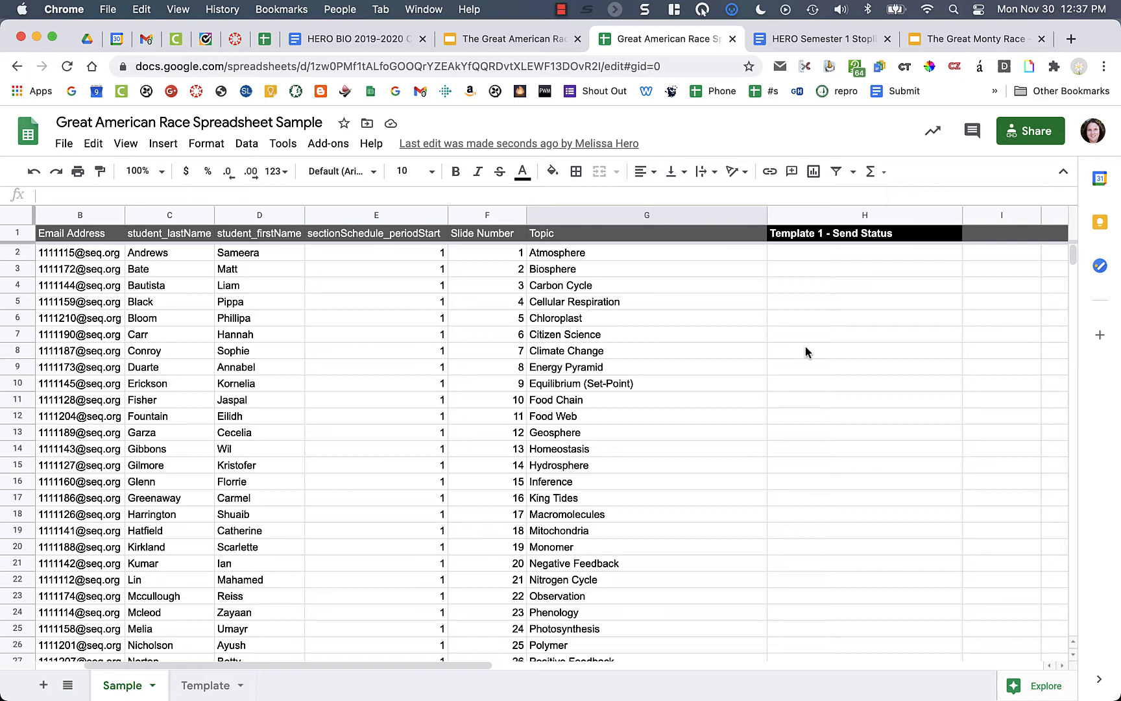
scroll(805, 351, "right", 3)
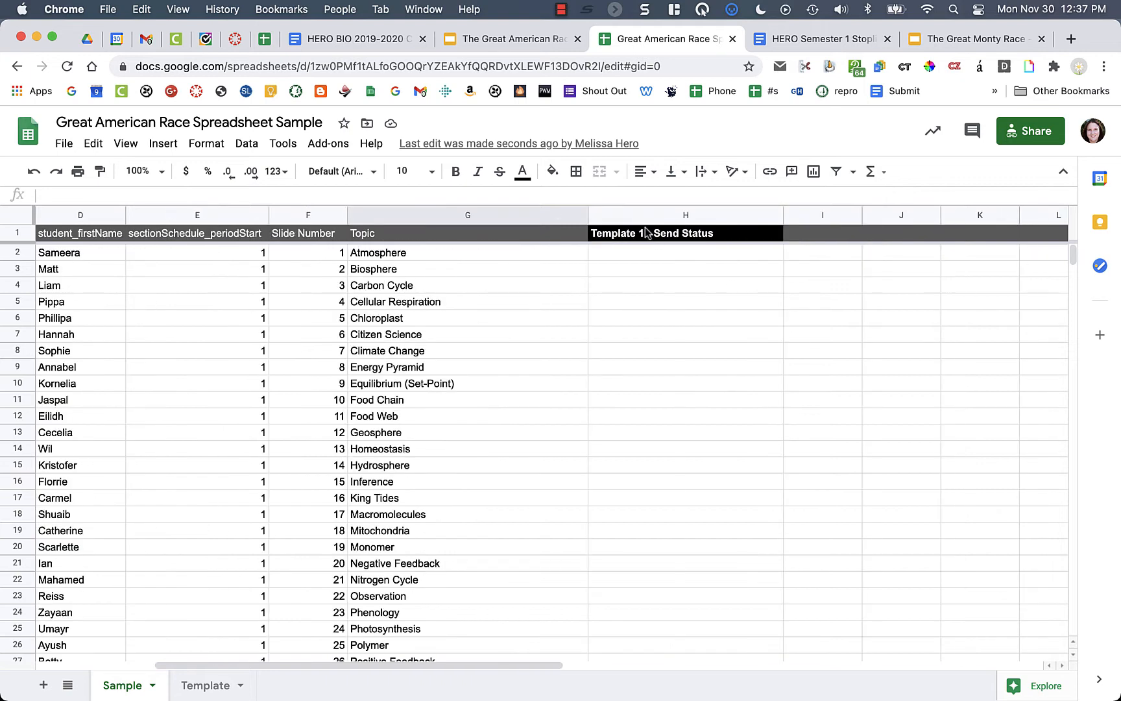
mouse_move(649, 233)
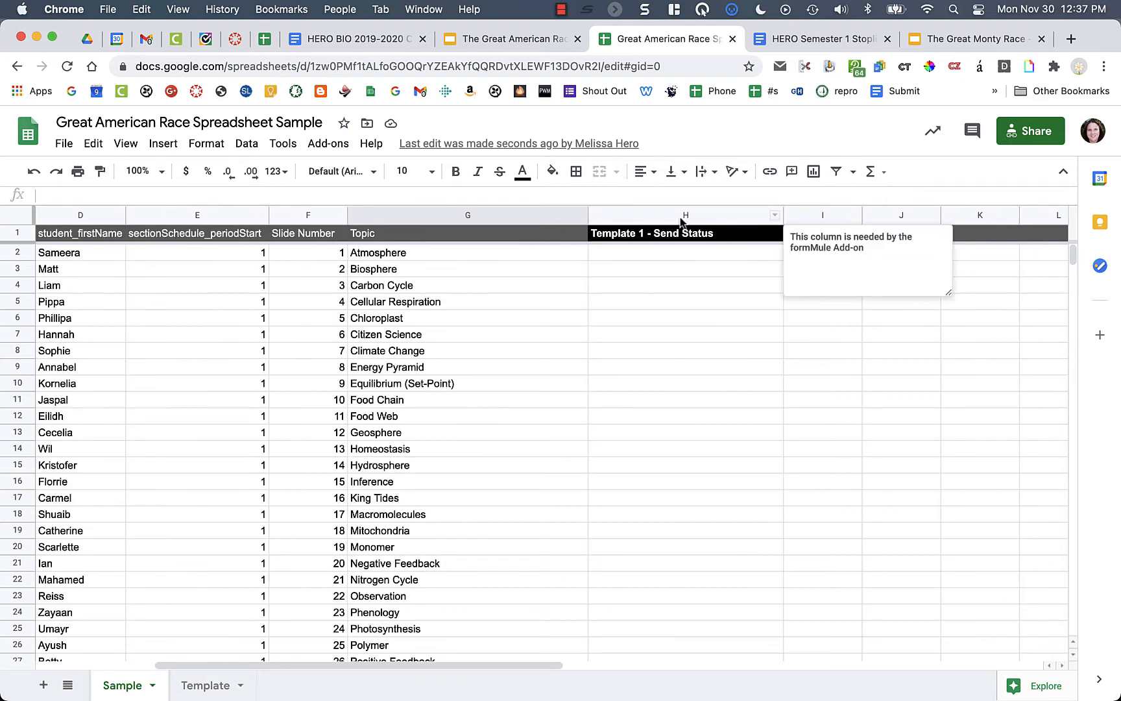
left_click(682, 261)
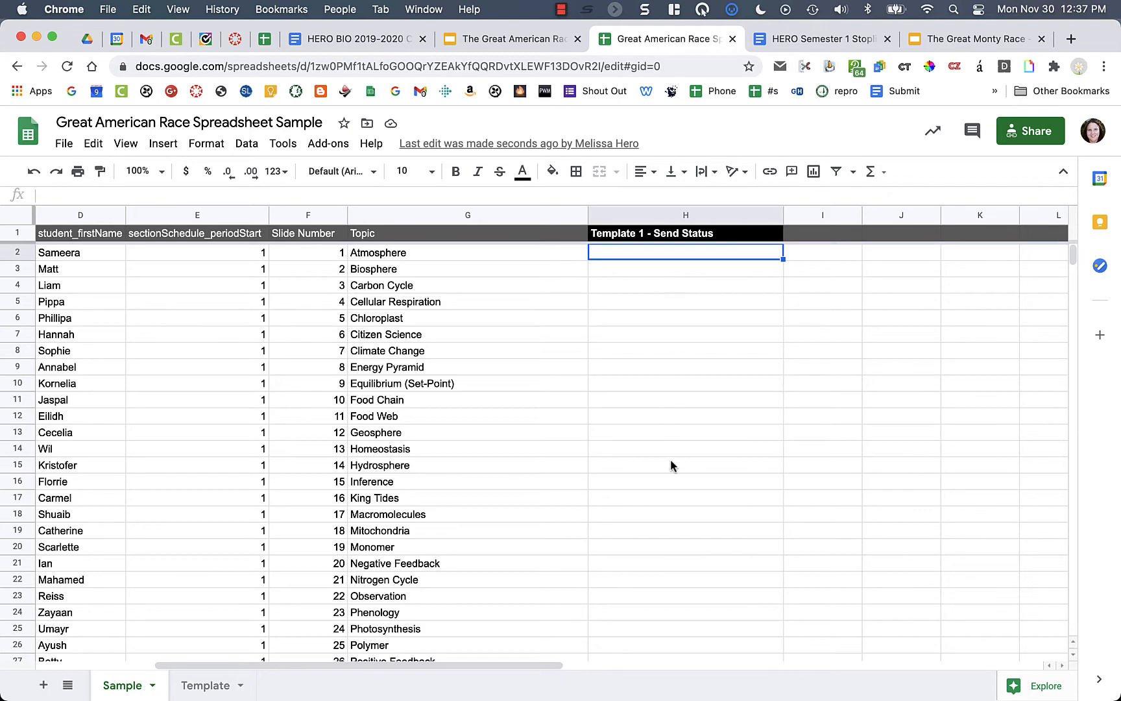
scroll(671, 461, "left", 5)
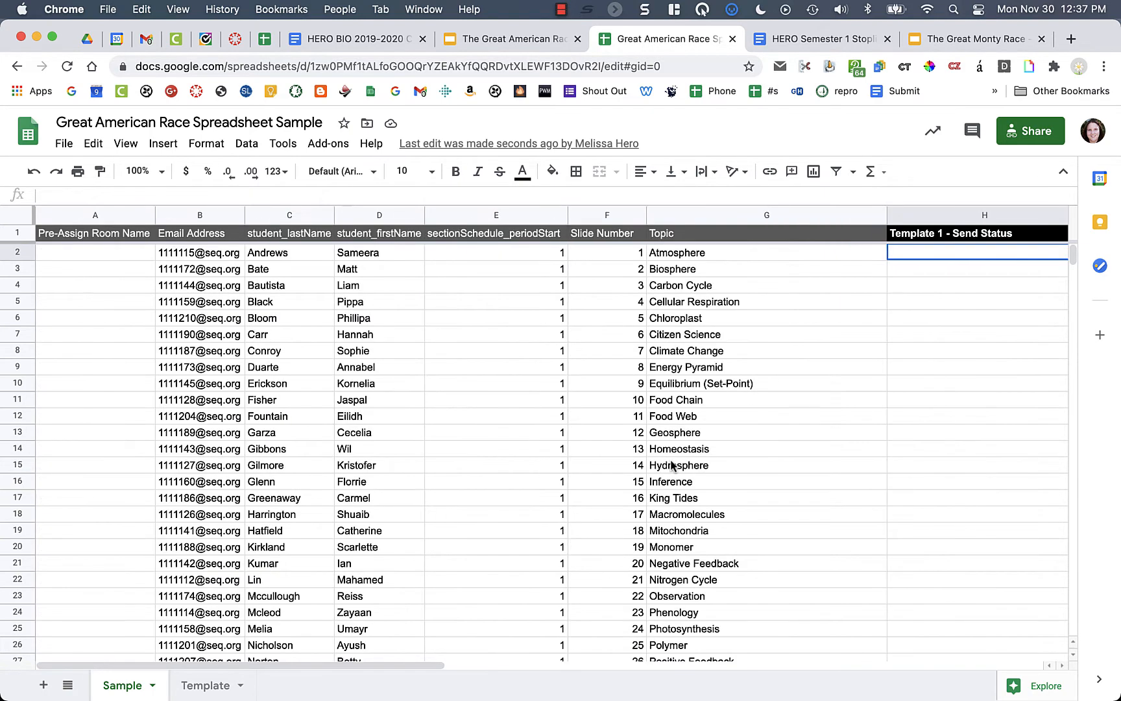
scroll(671, 465, "right", 2)
left_click(786, 270)
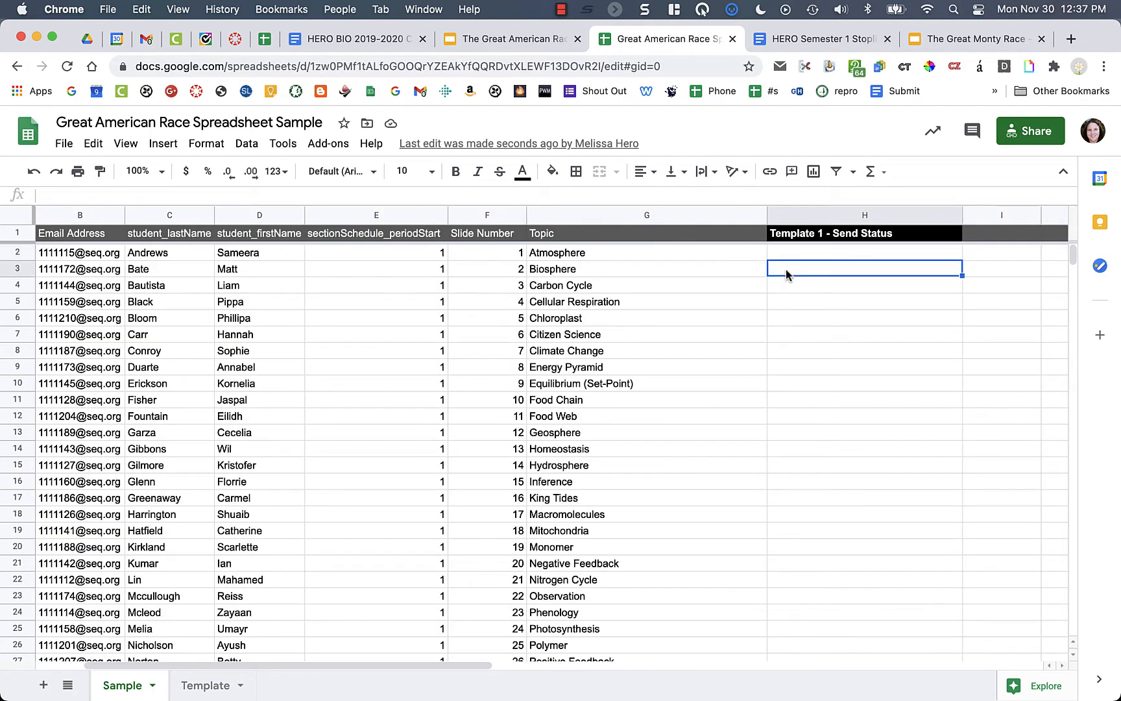
type("x")
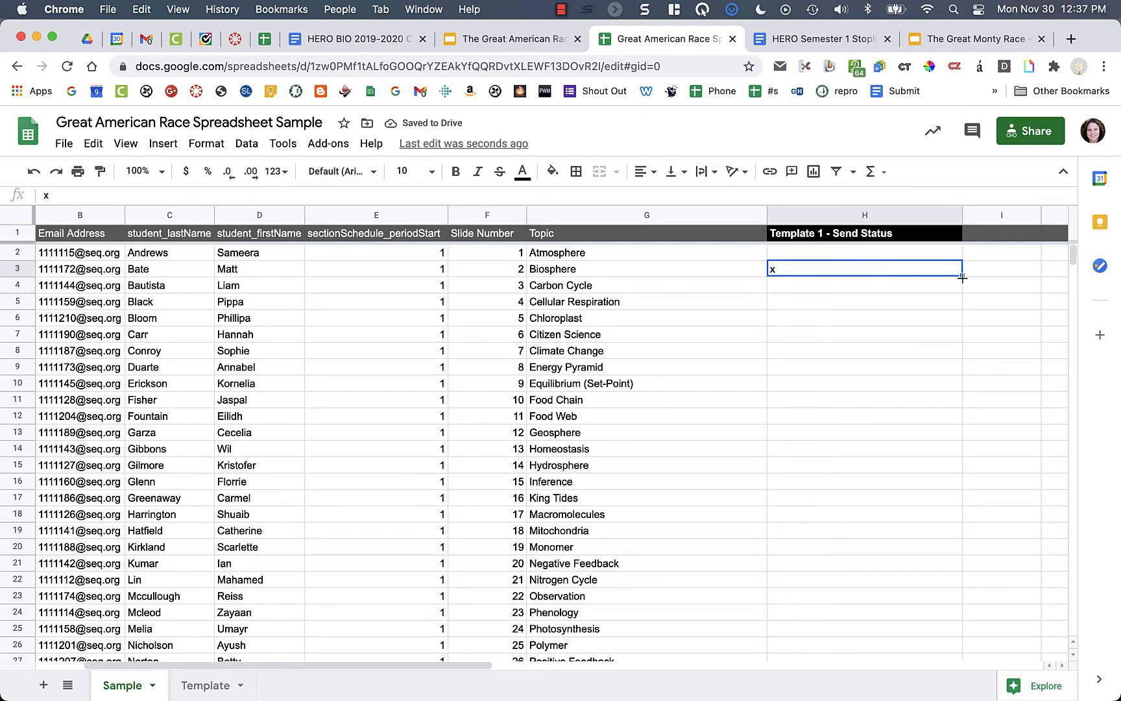
left_click_drag(963, 276, 902, 554)
- Replace the email address in B2 with the teacher's own address
scroll(903, 454, "up", 20)
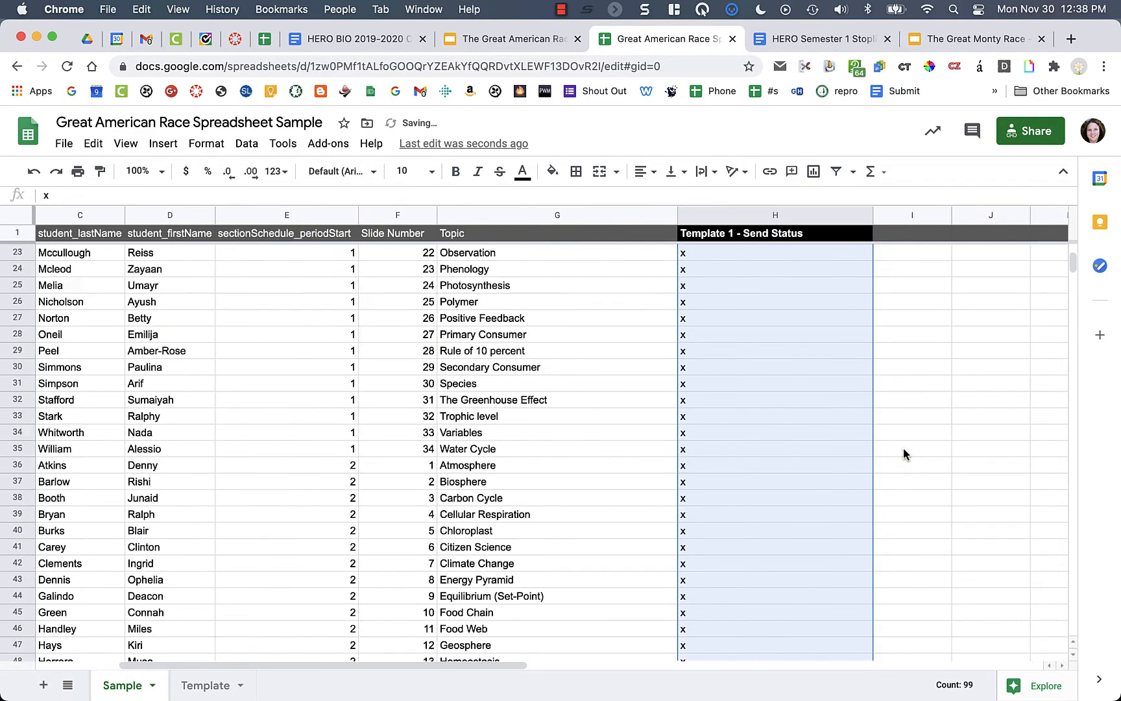
scroll(696, 355, "left", 3)
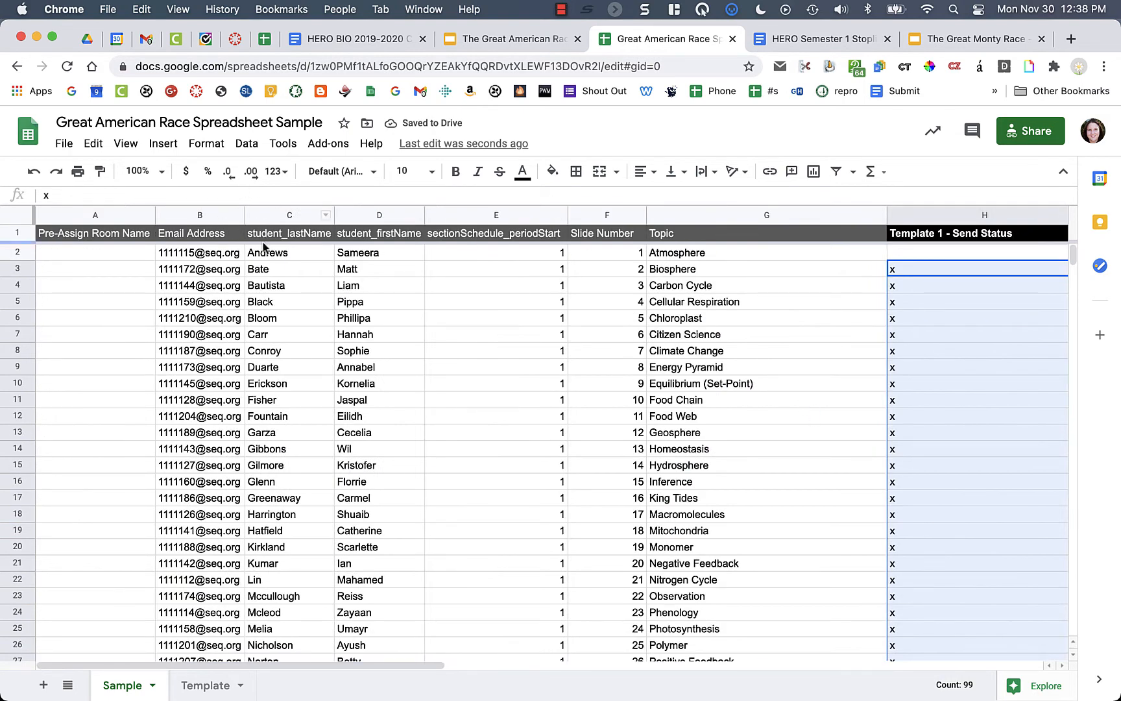
left_click(227, 255)
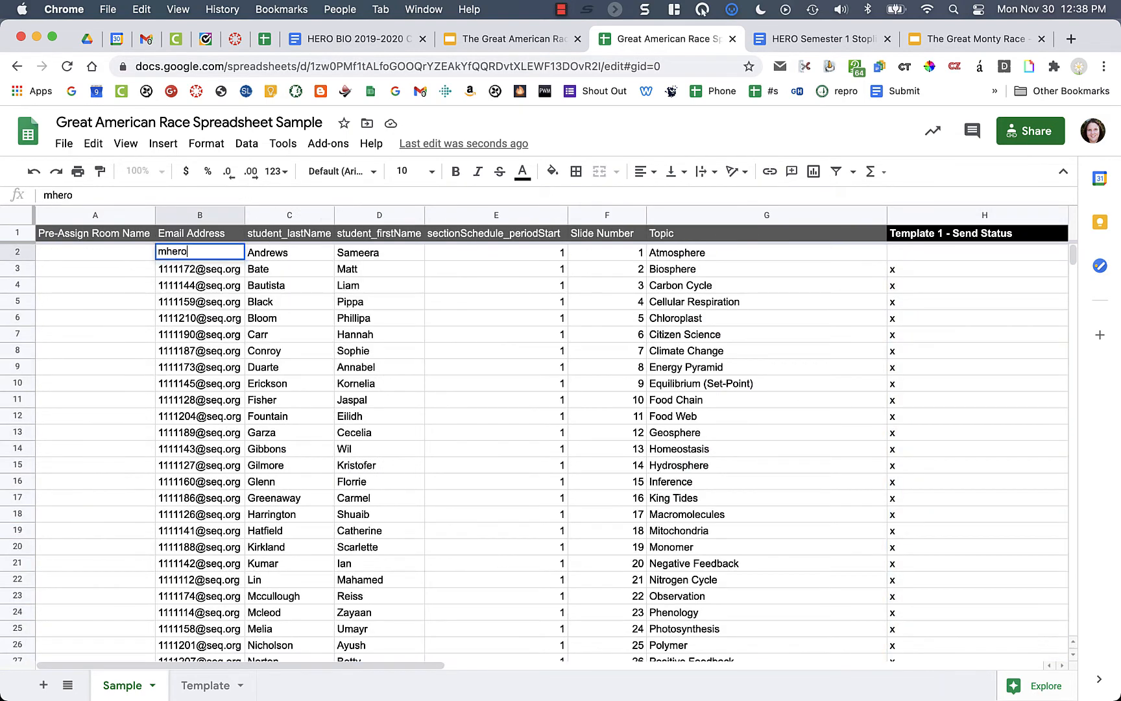
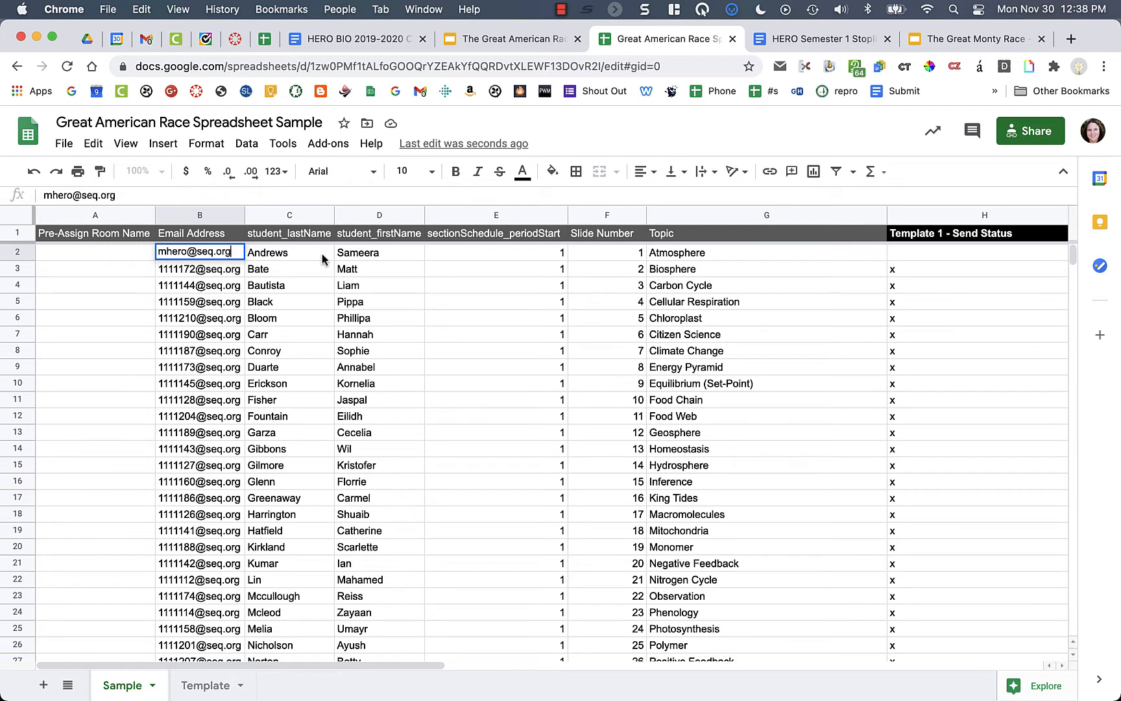
left_click(594, 368)
scroll(595, 368, "right", 2)
scroll(595, 367, "right", 3)
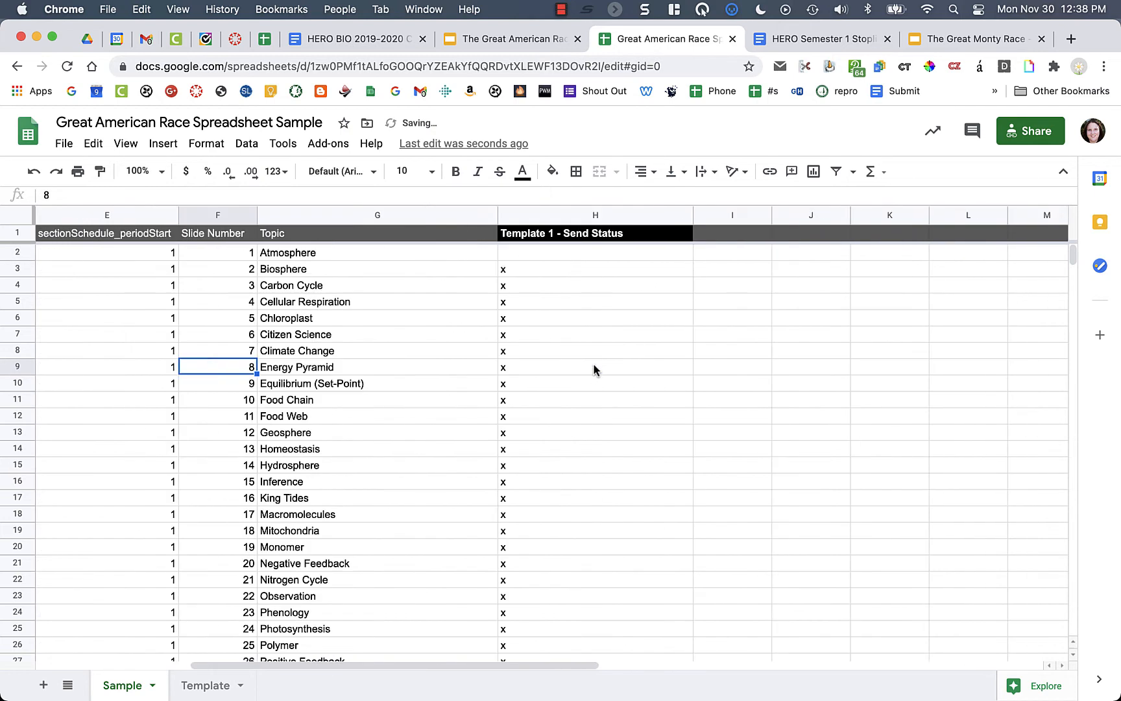
scroll(594, 367, "left", 5)
left_click(934, 252)
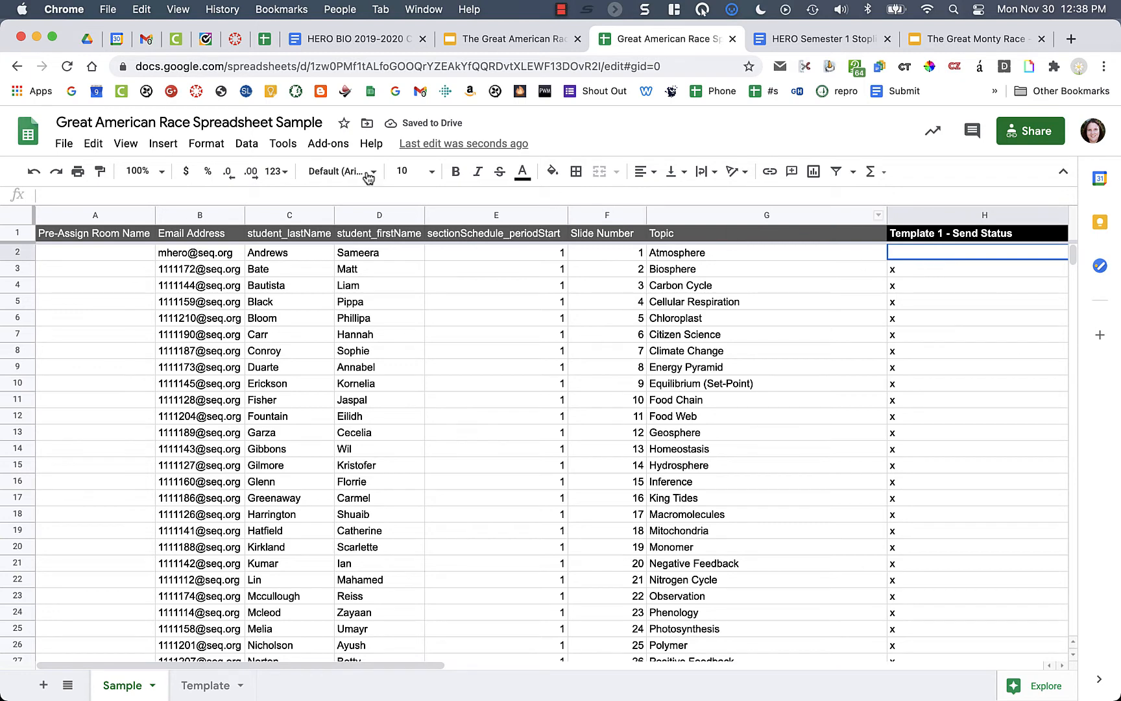
- Send the row 2 test email through Form Mule's Preview and send all
left_click(315, 144)
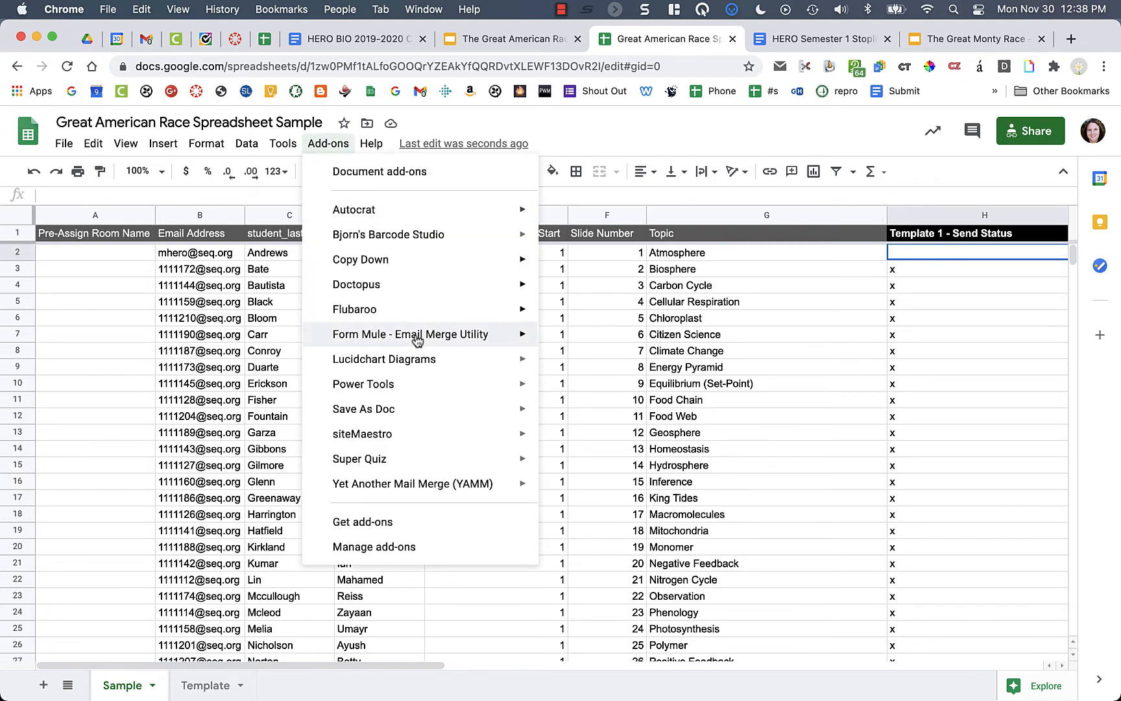
mouse_move(383, 333)
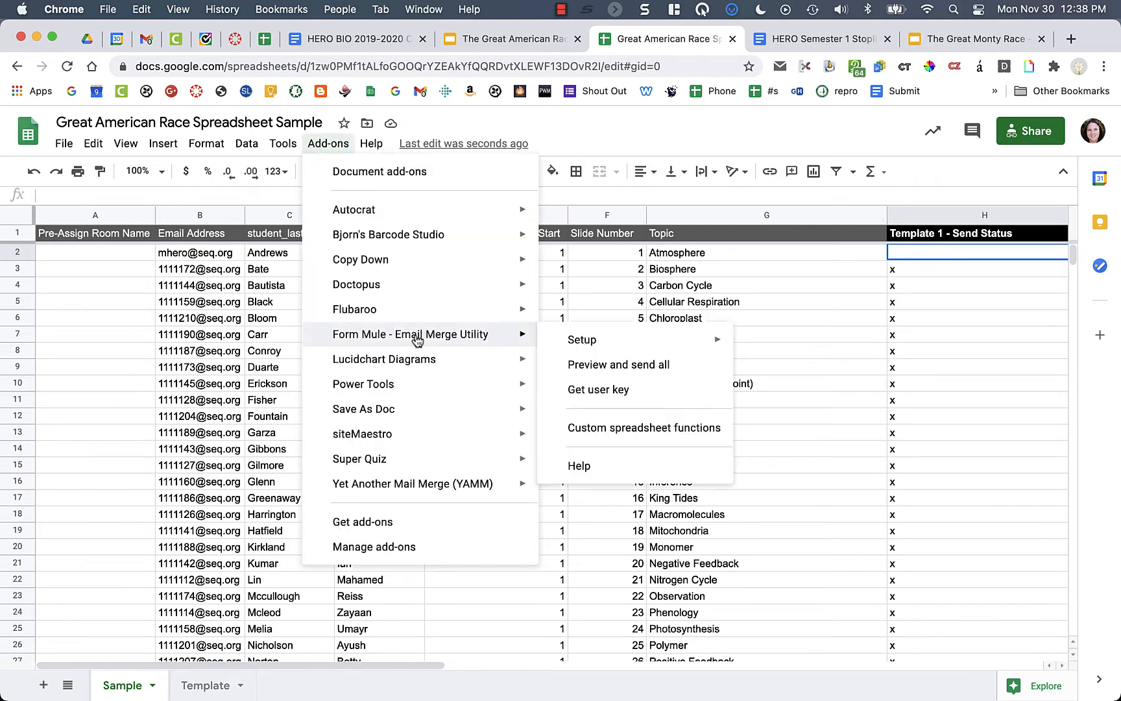
left_click(635, 366)
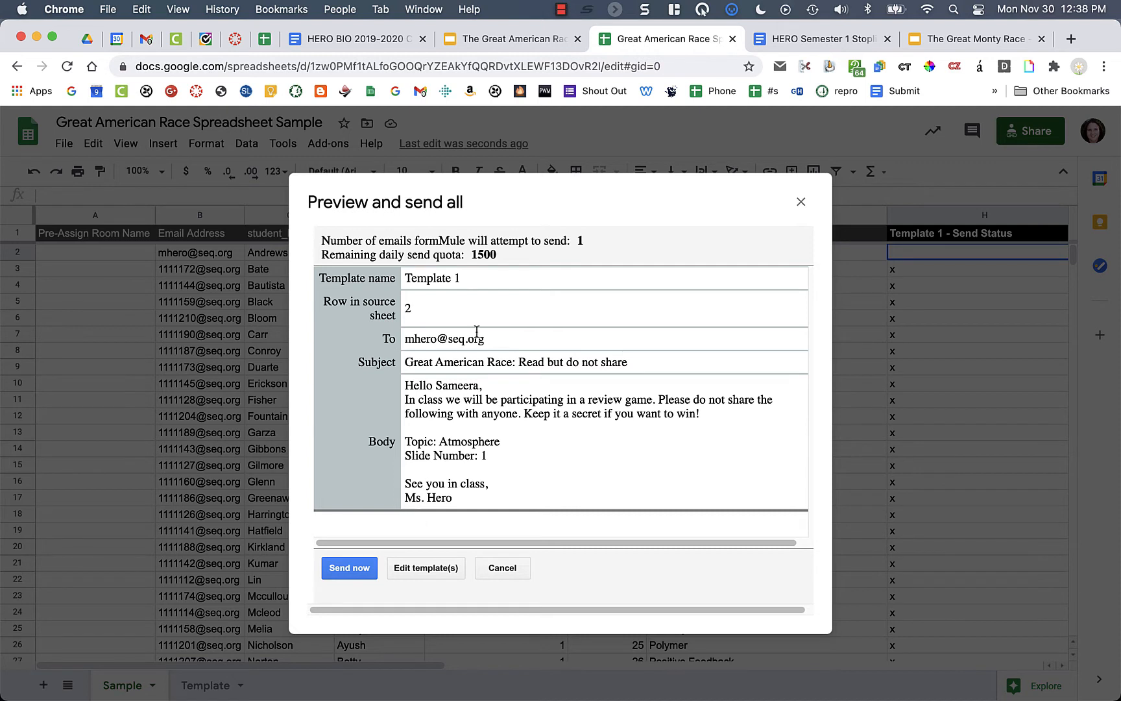
left_click(353, 568)
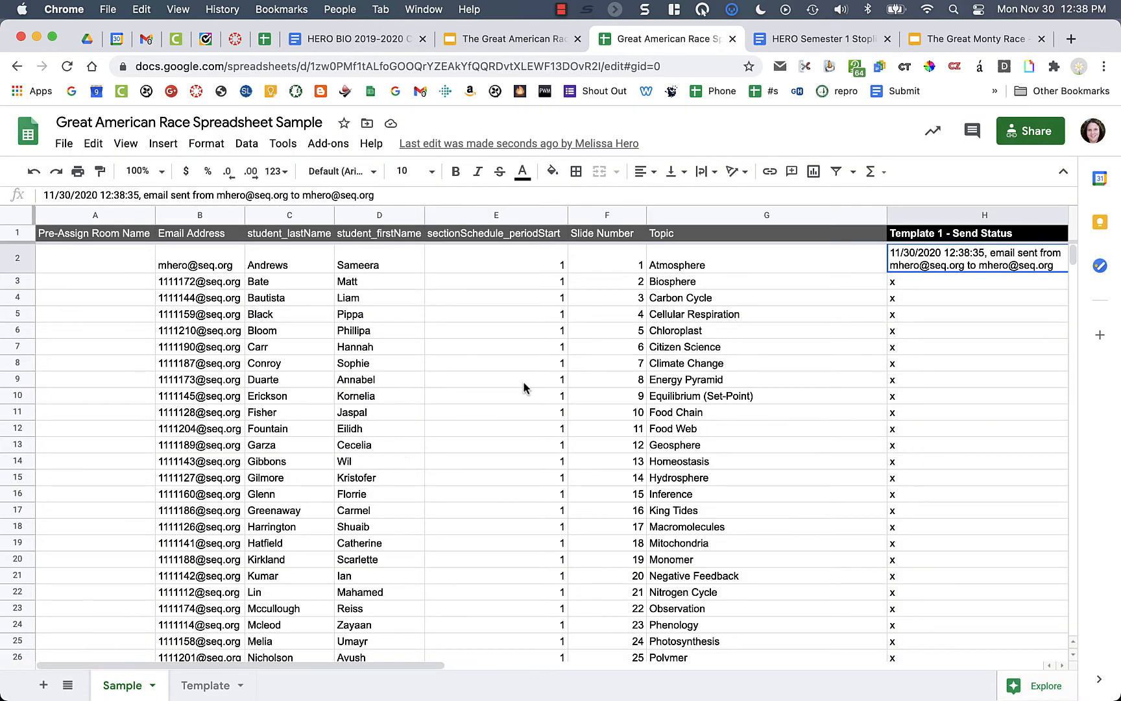
left_click(769, 401)
scroll(857, 396, "right", 2)
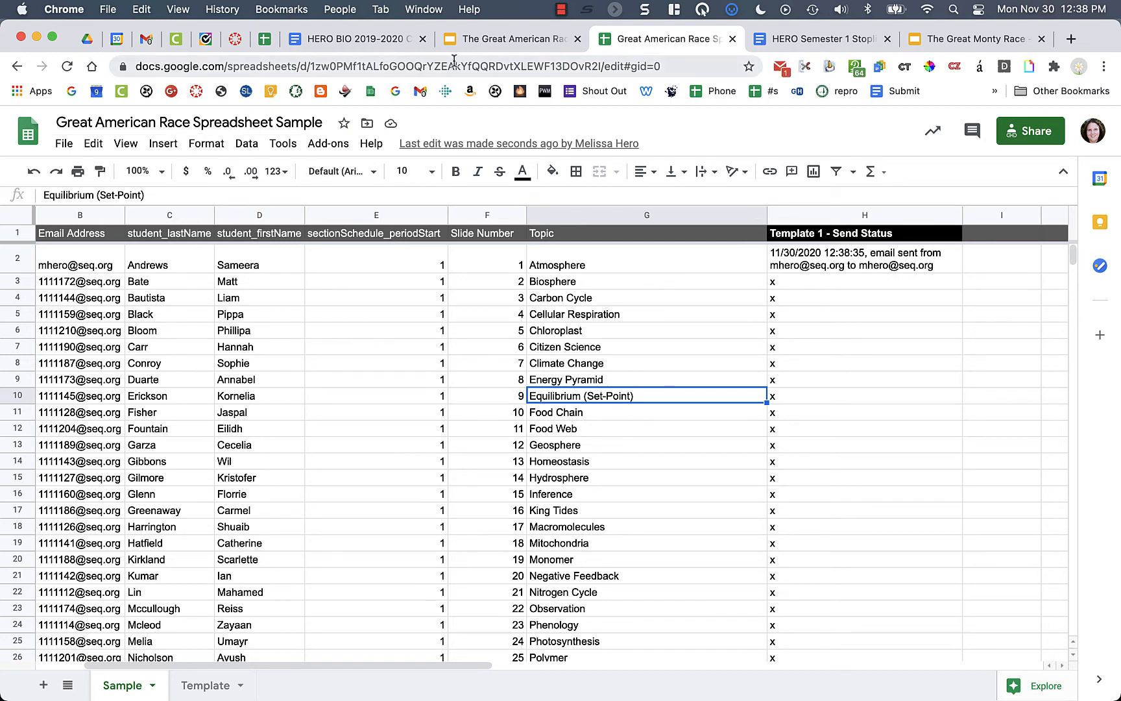
left_click(781, 67)
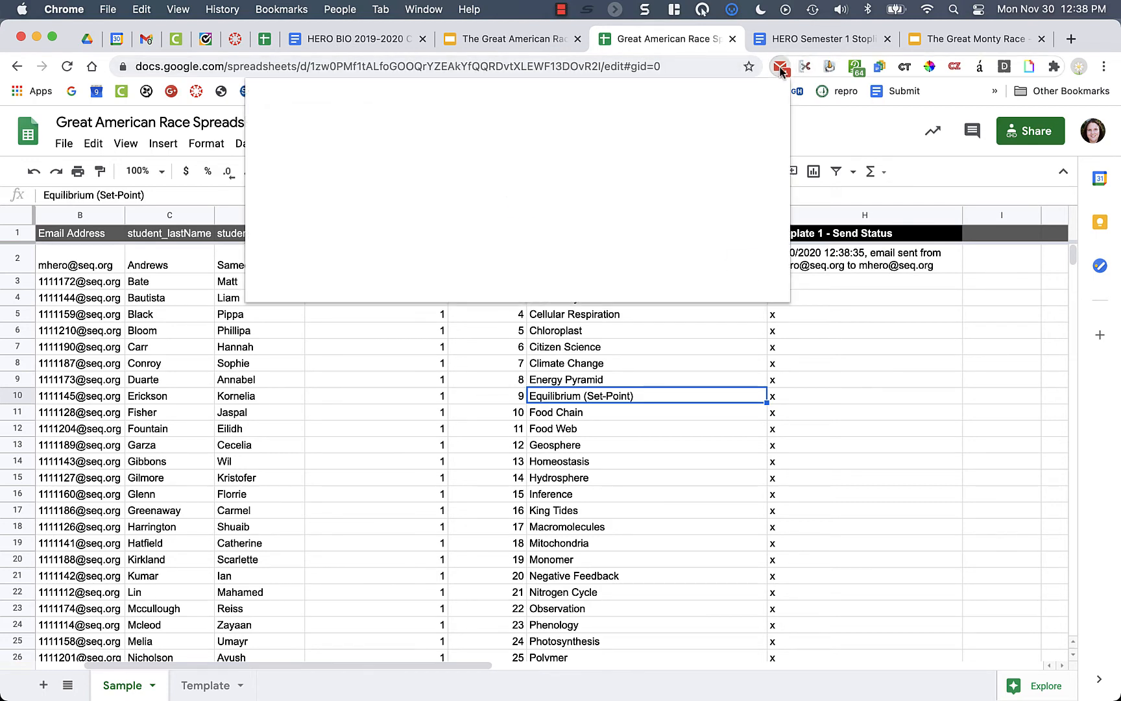
- Read the 'Great American Race: Read but do not share' test email and close it
left_click(467, 203)
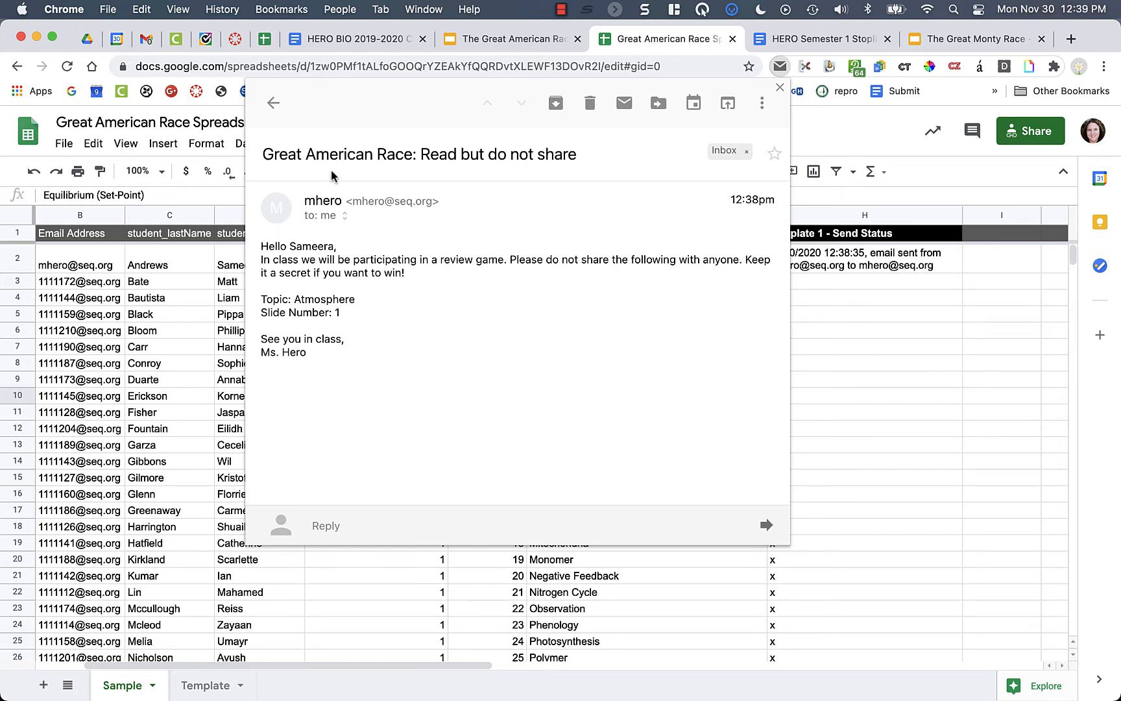
left_click(819, 301)
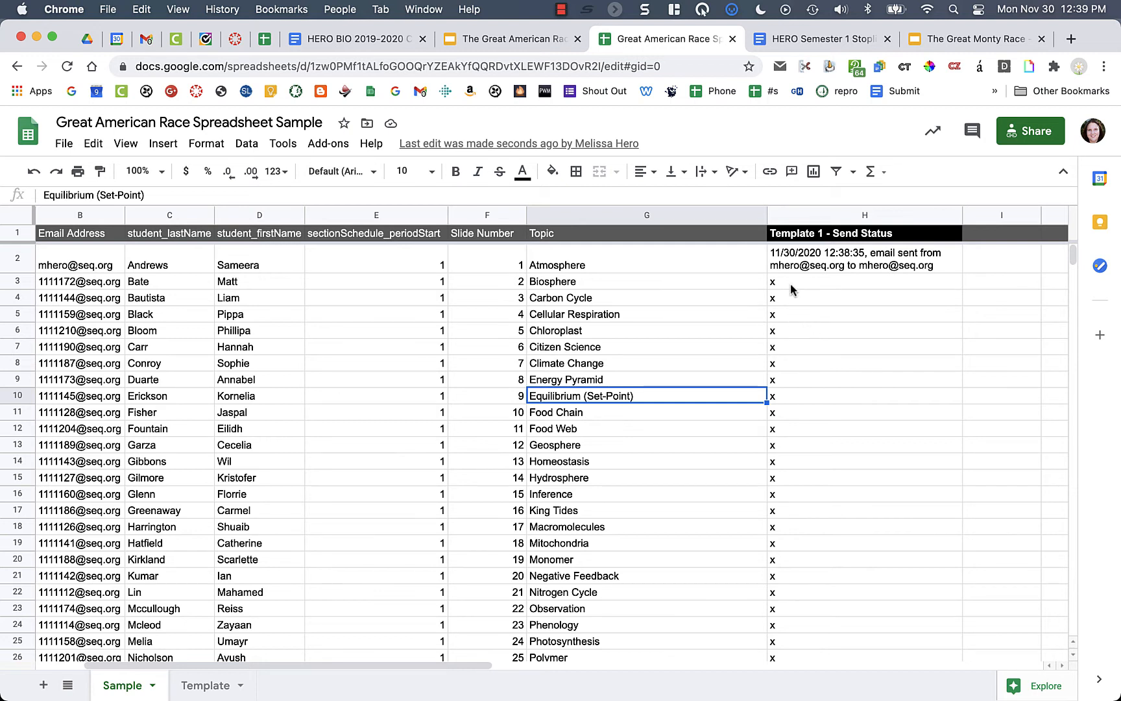
- Clear the x marks from H3:H12, then select the Before Class text in the slides
left_click_drag(791, 283, 815, 430)
key("Delete")
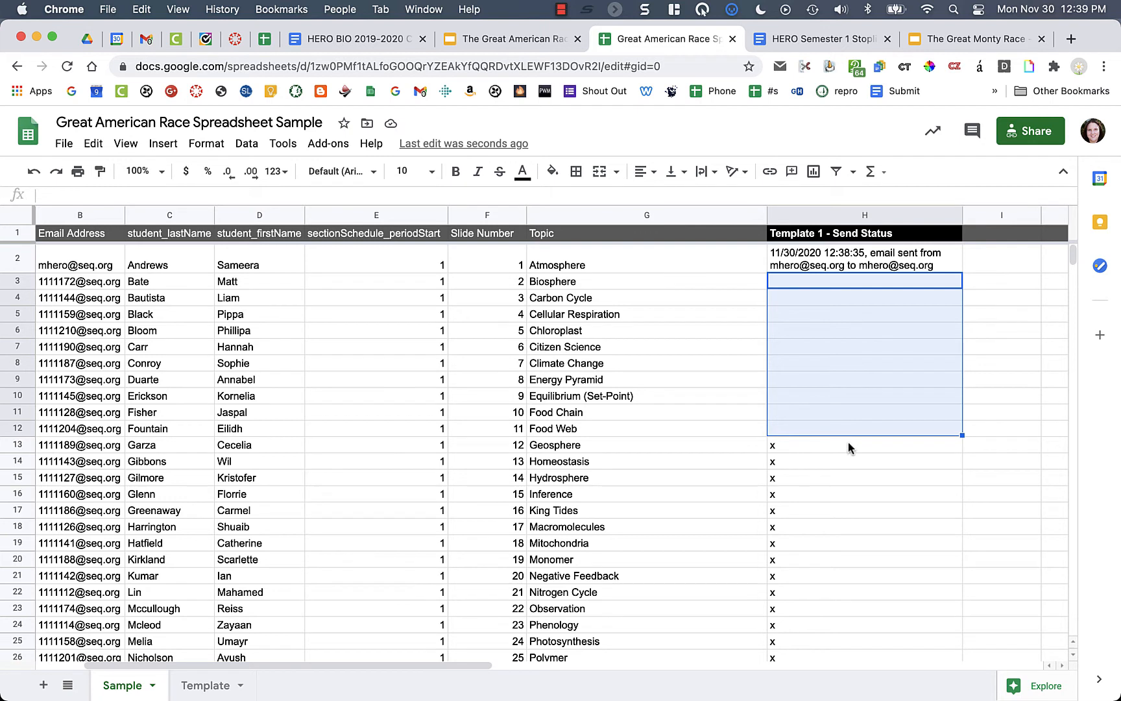
left_click(881, 266)
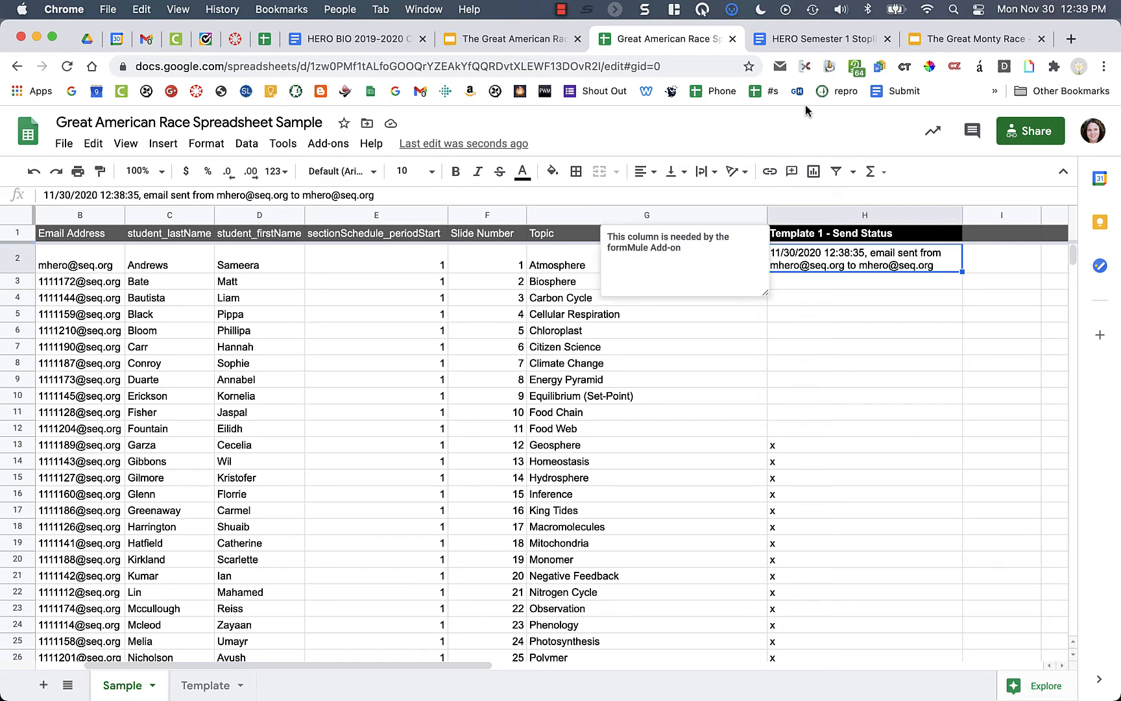
left_click(512, 39)
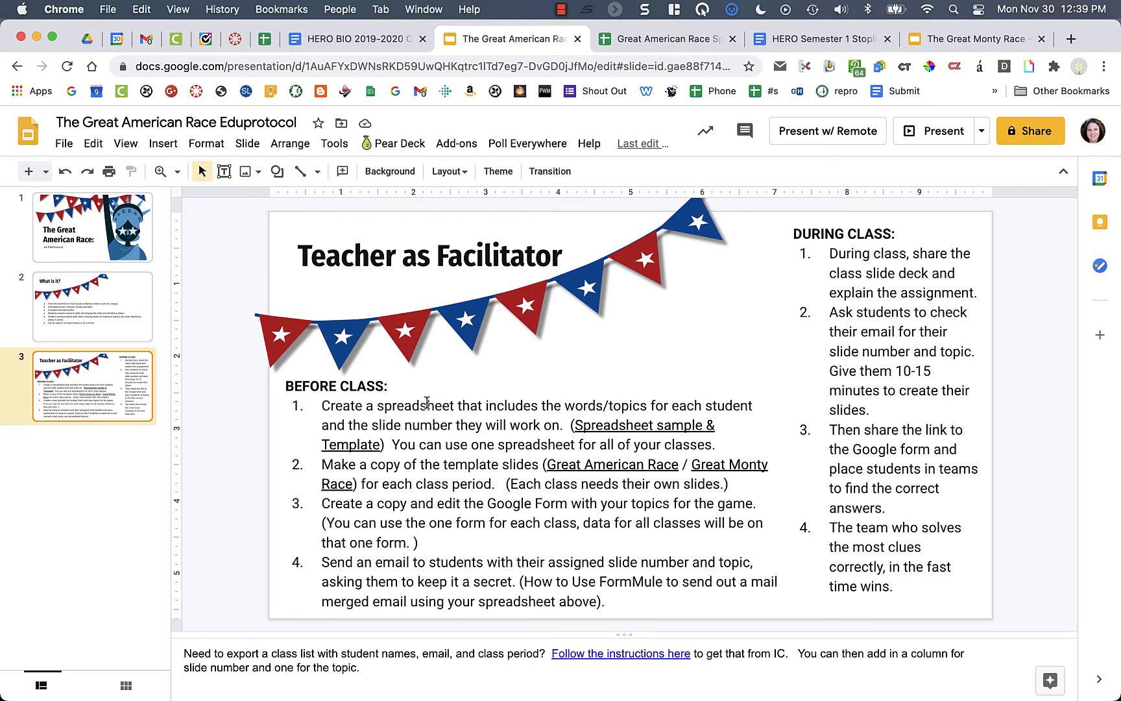
left_click(444, 467)
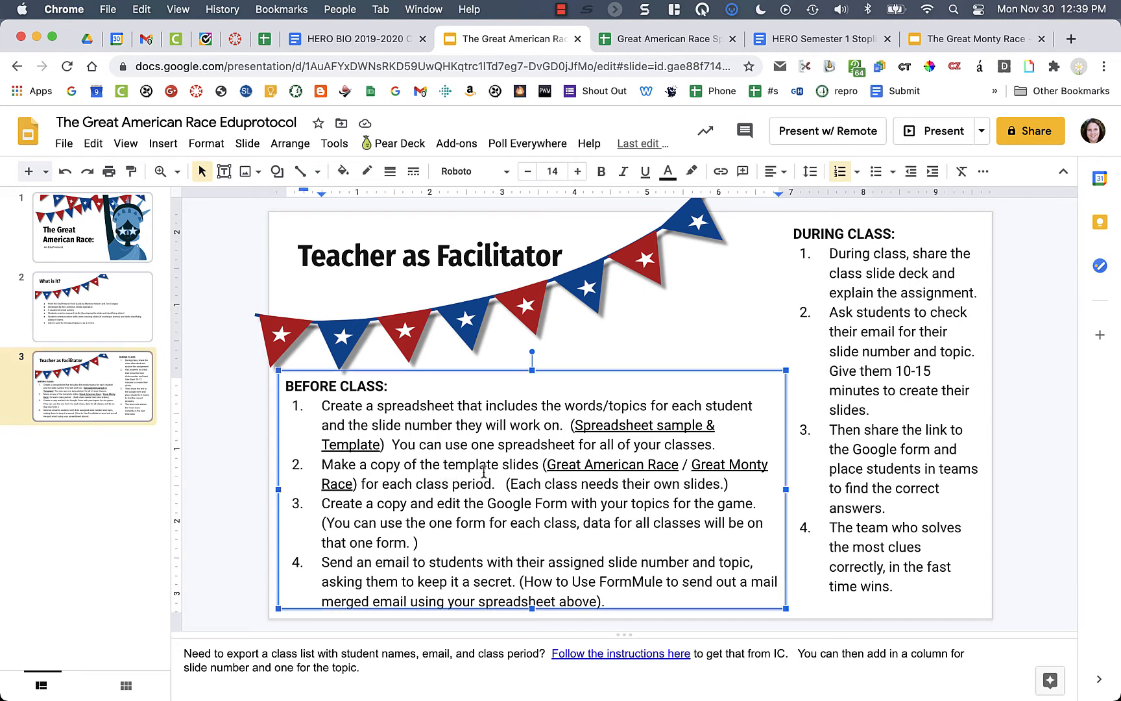
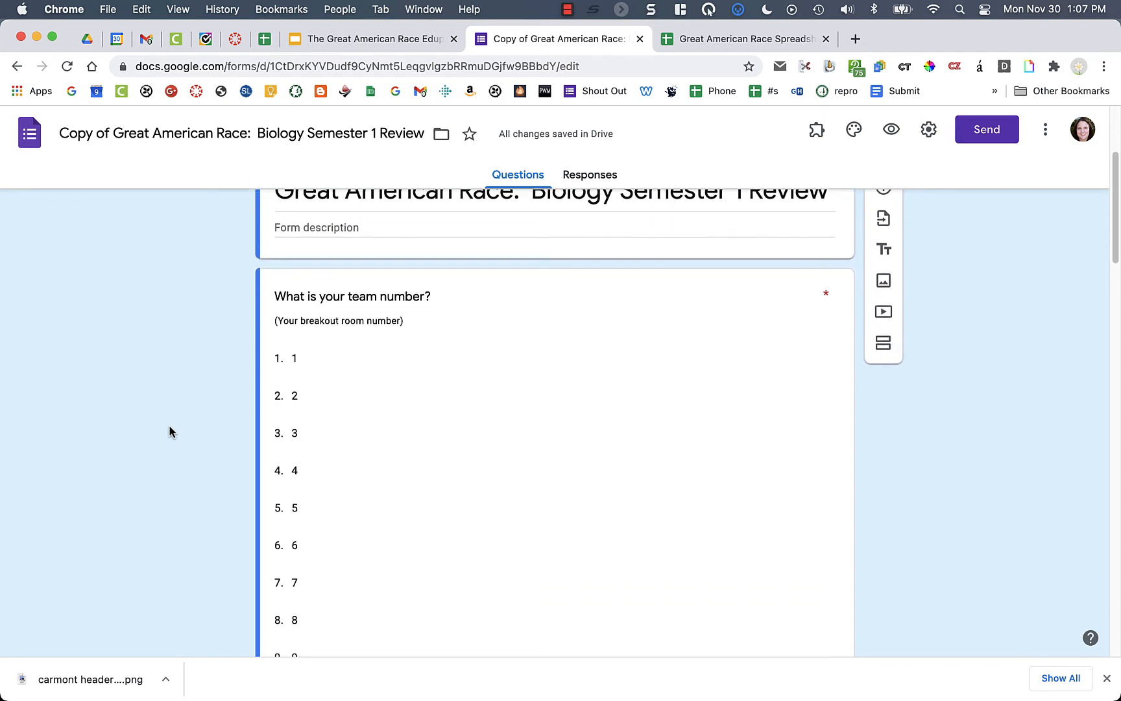
- Scroll the form and briefly open, then leave, the team number question
scroll(482, 424, "down", 2)
scroll(482, 425, "down", 1)
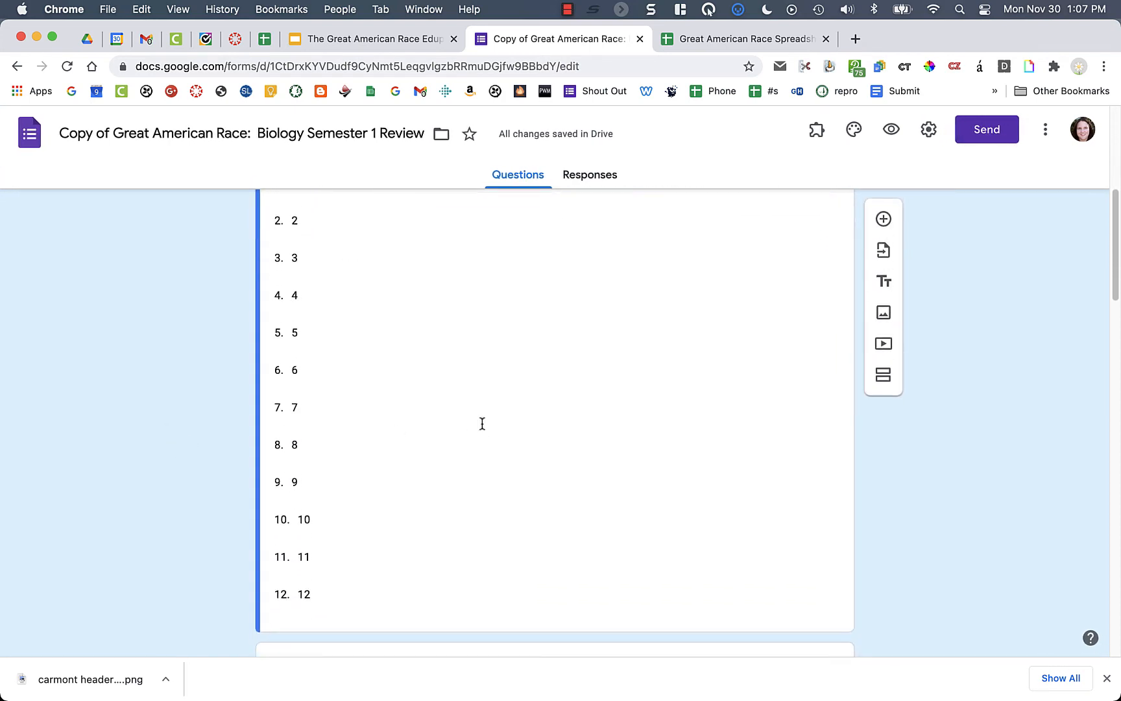
scroll(465, 518, "down", 2)
left_click(350, 477)
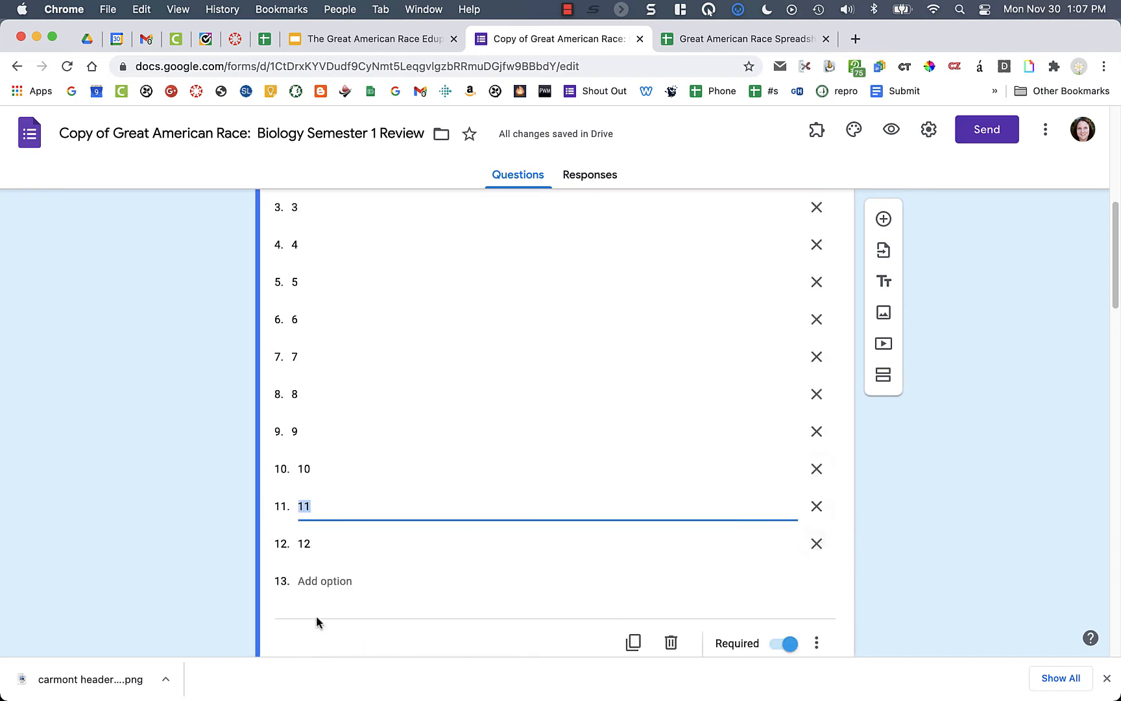
left_click(193, 541)
- Open the slide-answer grid question, review rows Sample Slide through Slide 34, then go to the spreadsheet
scroll(196, 538, "down", 5)
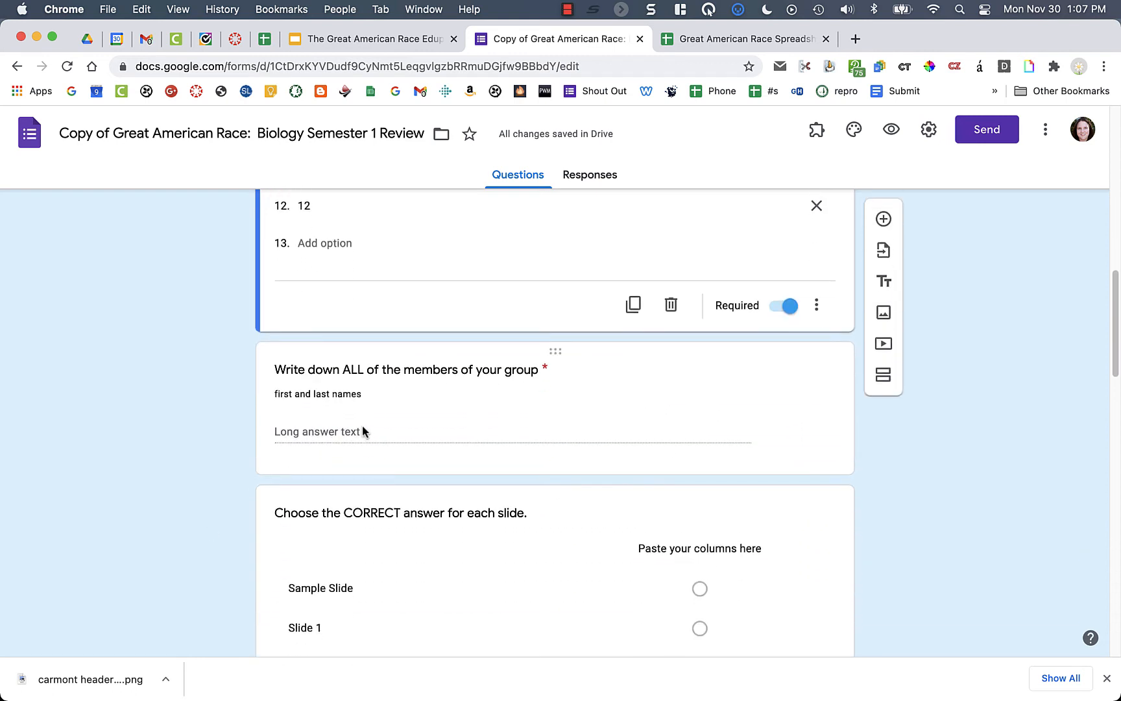
scroll(363, 431, "down", 2)
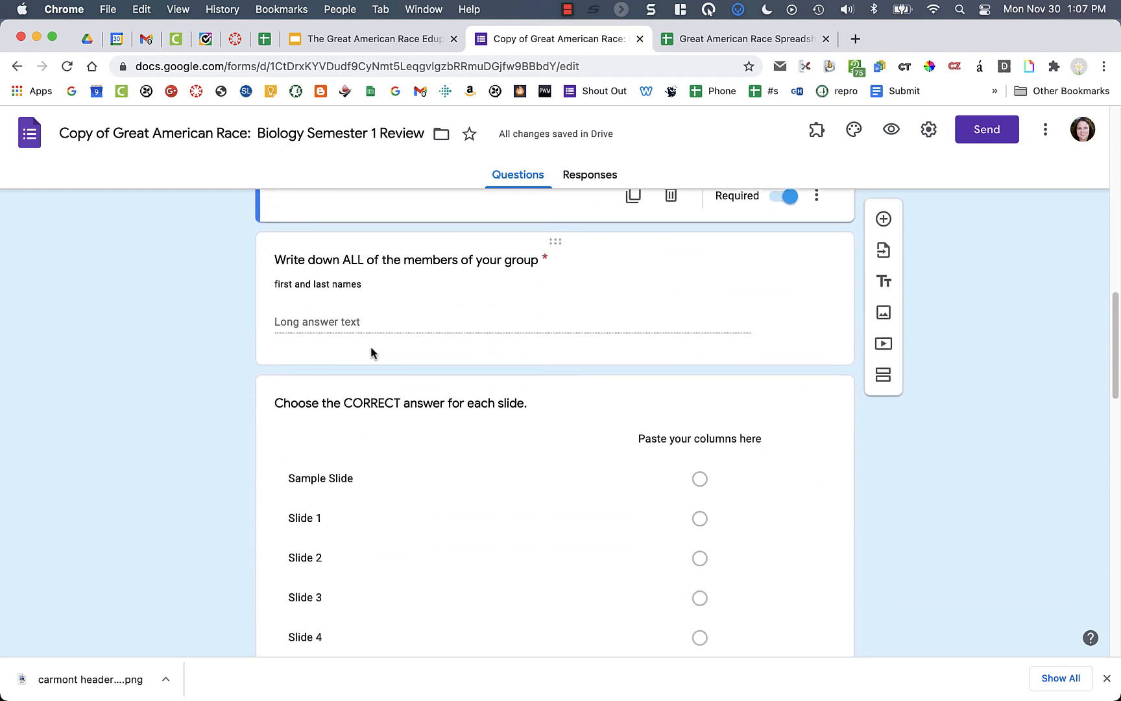
scroll(372, 350, "down", 2)
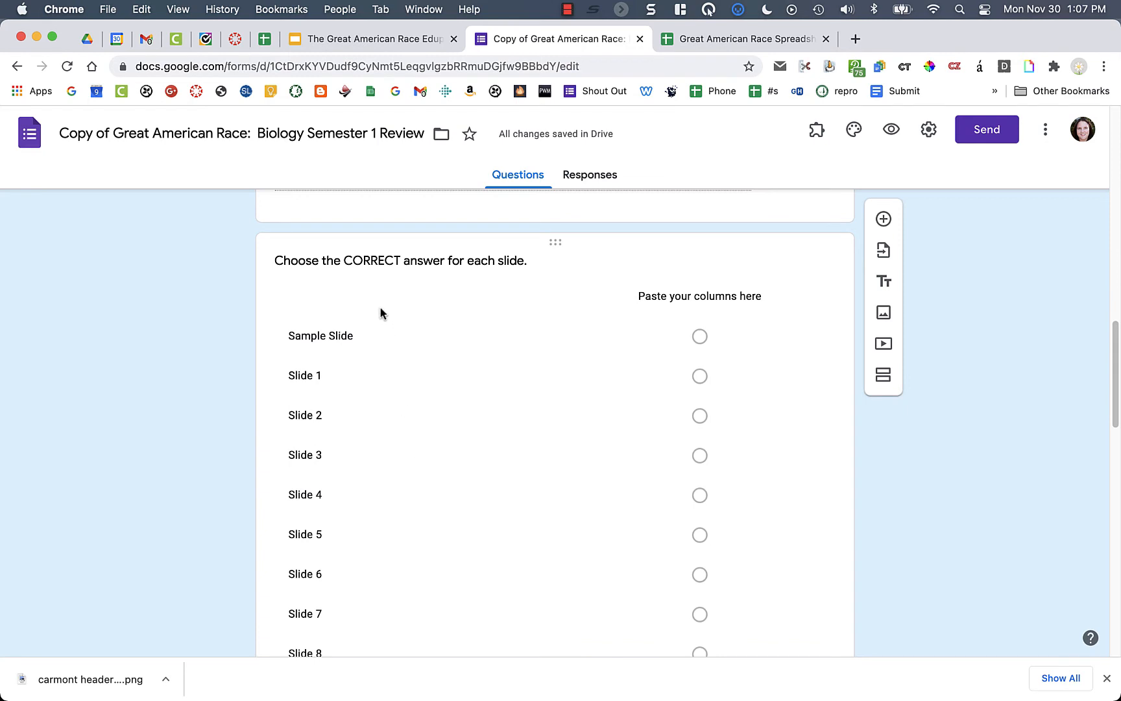
left_click(472, 281)
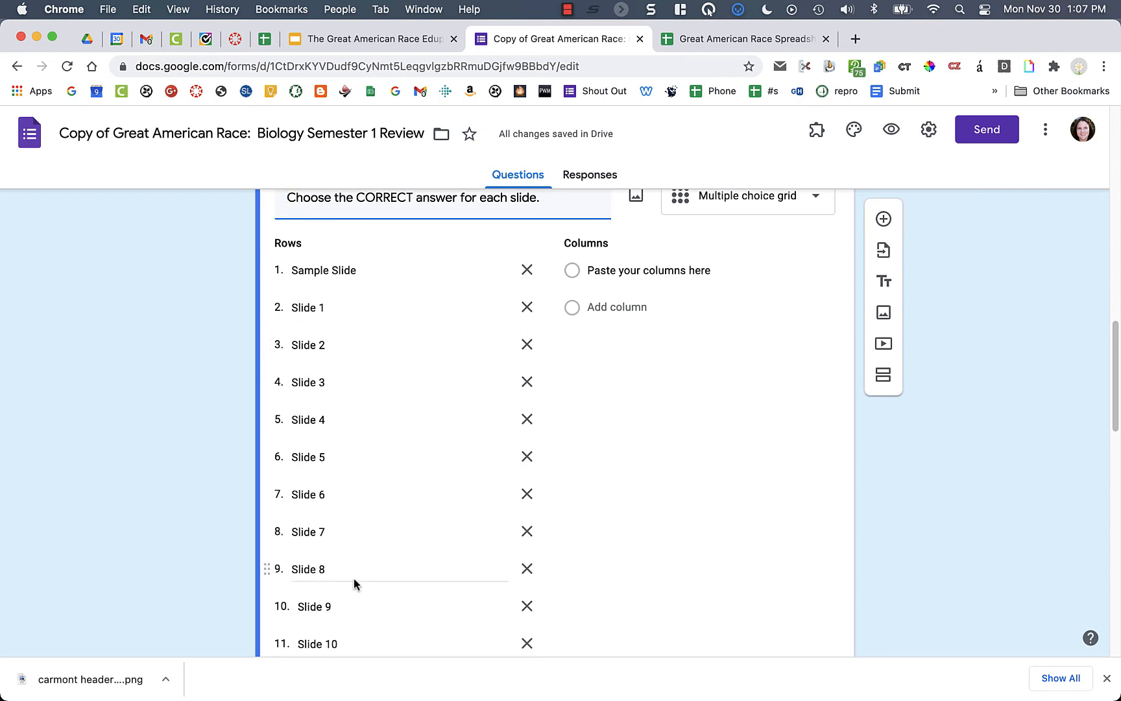
scroll(354, 580, "down", 10)
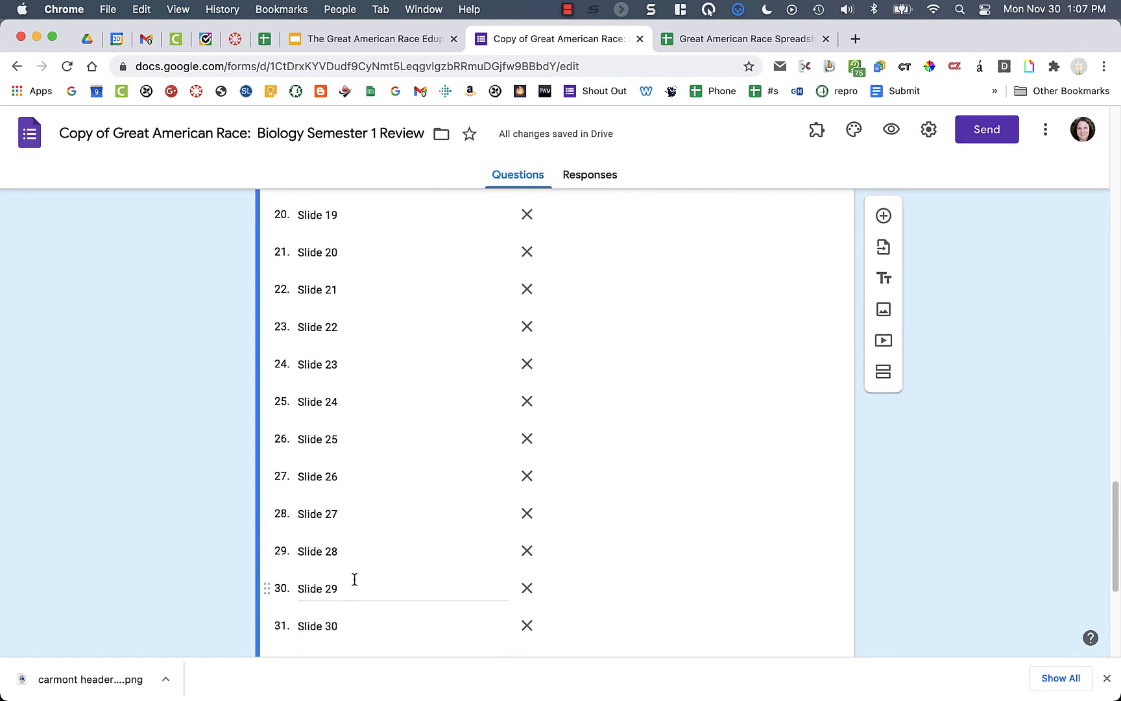
scroll(354, 579, "down", 5)
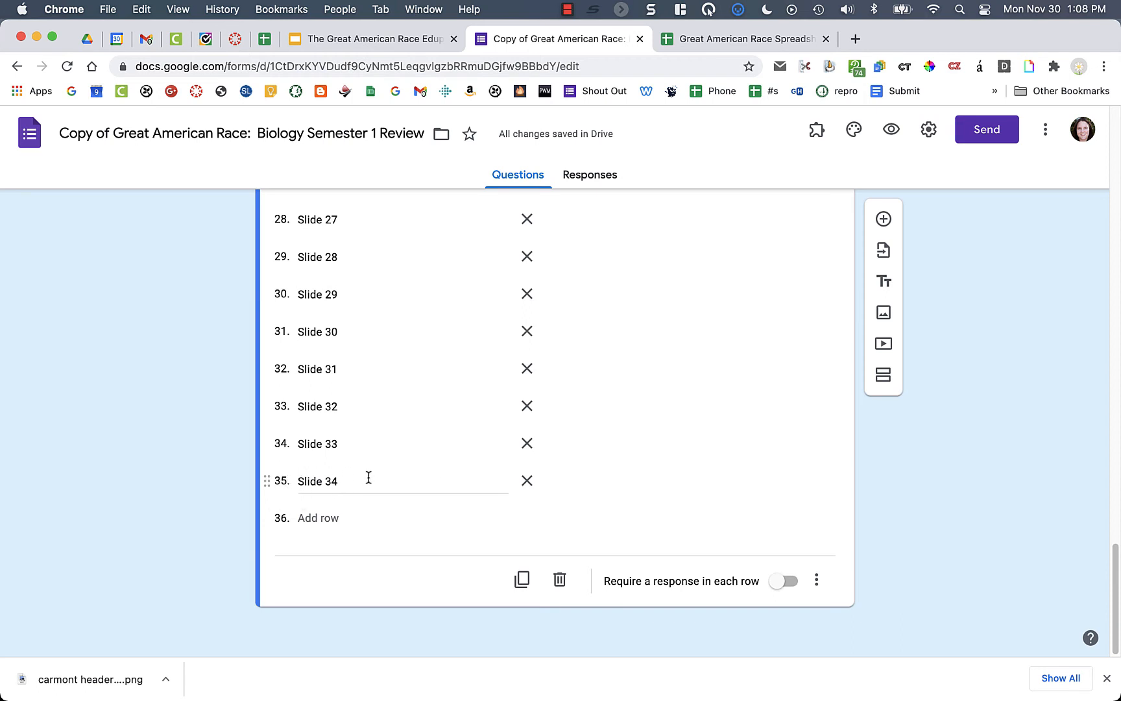
scroll(378, 483, "up", 15)
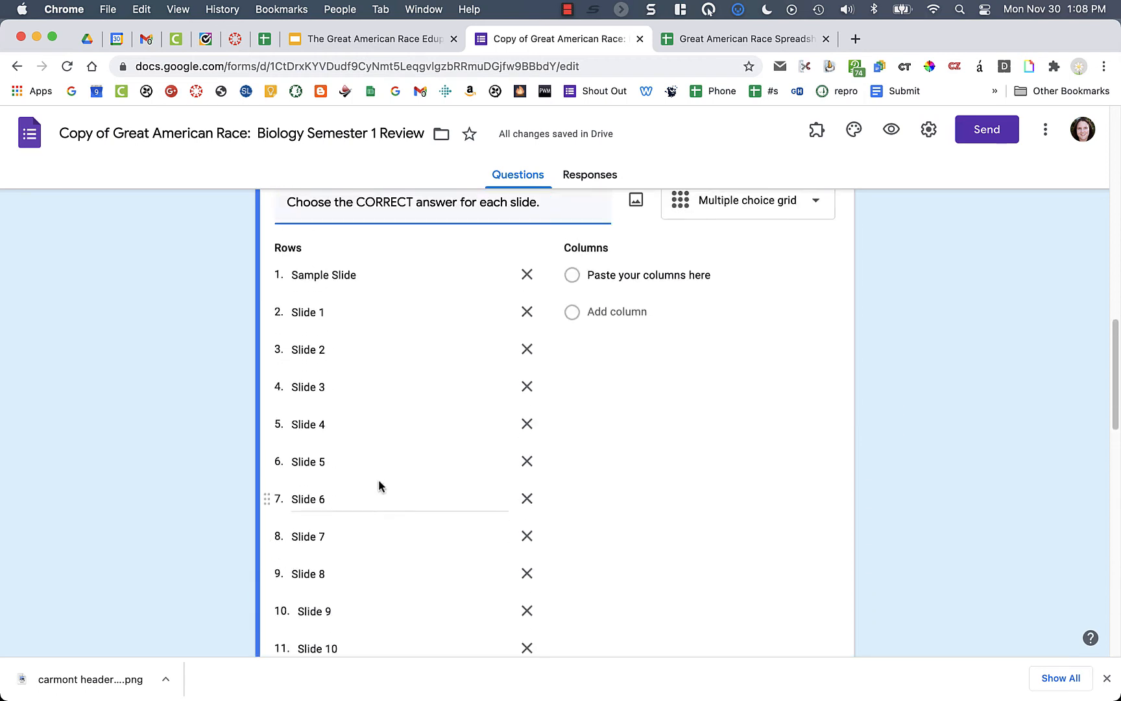
scroll(379, 480, "up", 1)
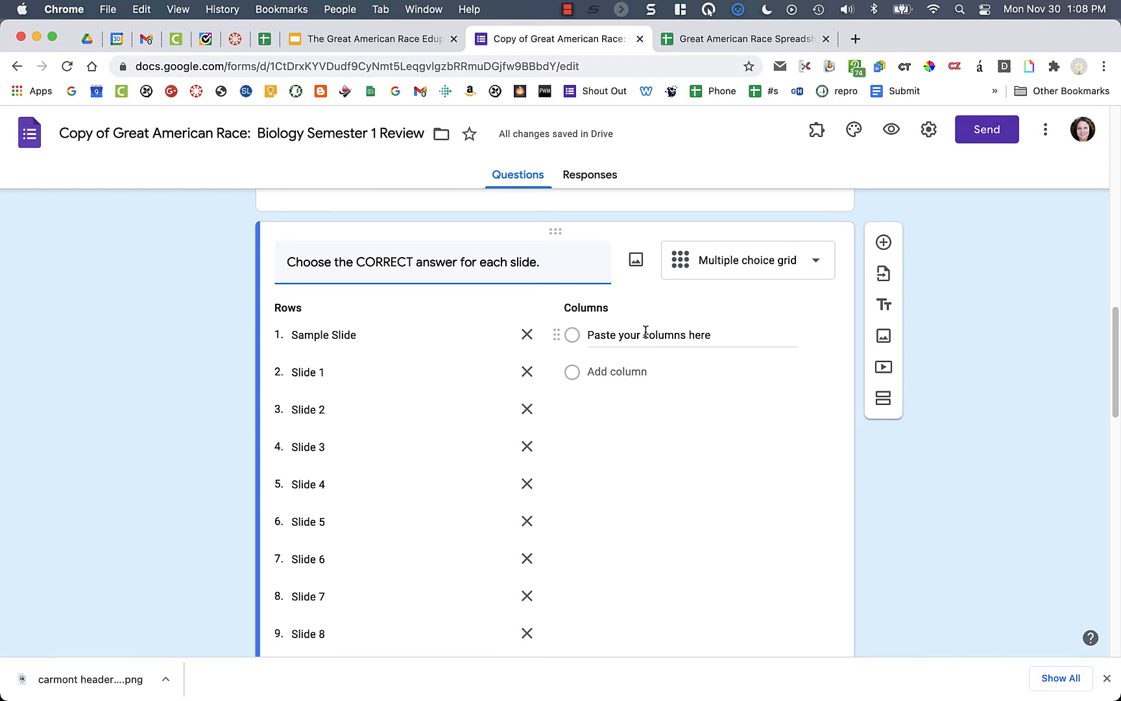
left_click(692, 41)
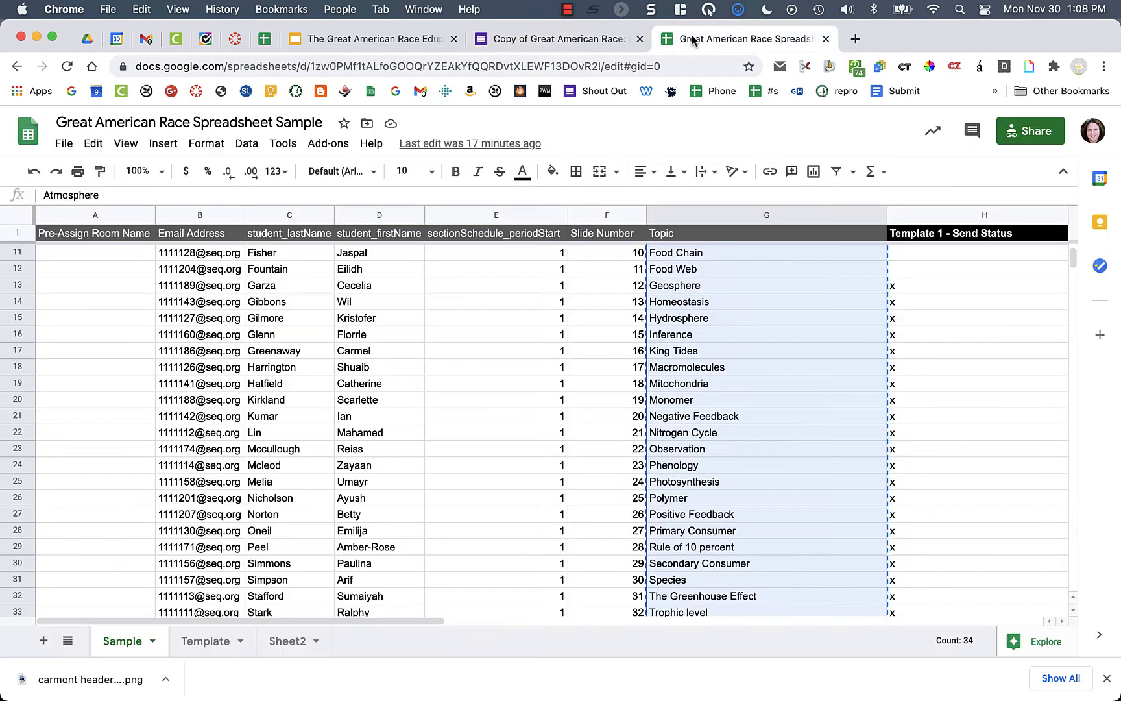
- Copy Topic cells G2:G35, Atmosphere to Water Cycle, and return to the form
left_click(534, 389)
scroll(533, 390, "up", 3)
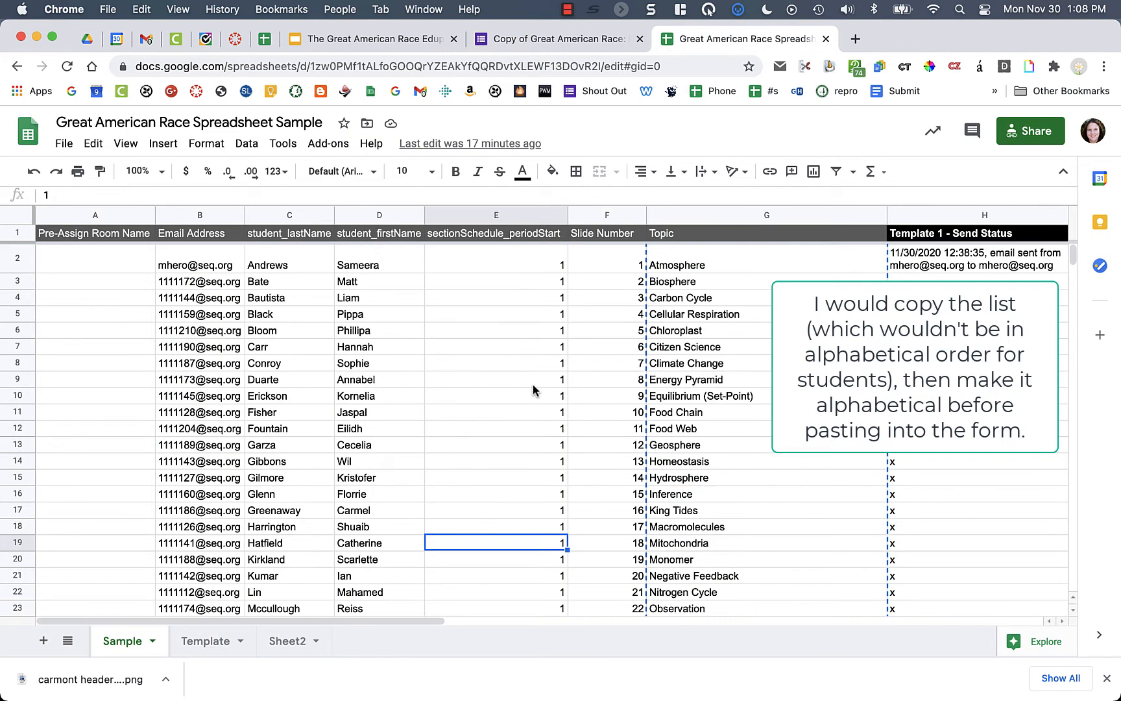
left_click(736, 332)
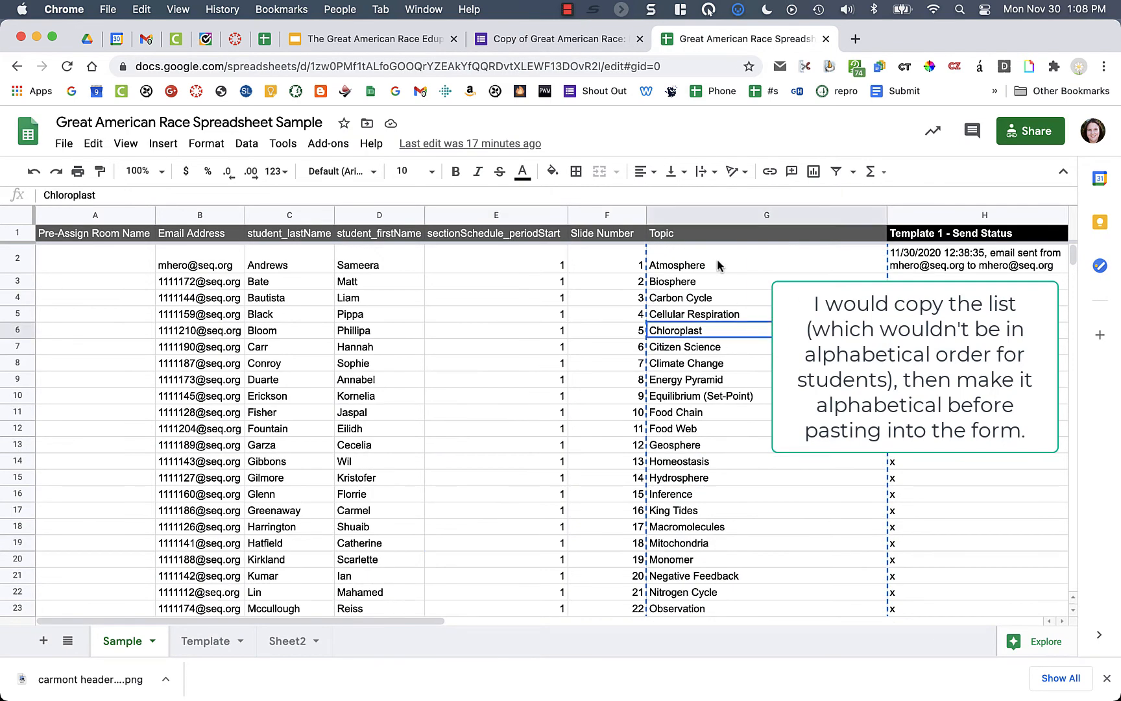
left_click_drag(719, 265, 677, 581)
scroll(681, 415, "down", 5)
scroll(671, 495, "down", 1)
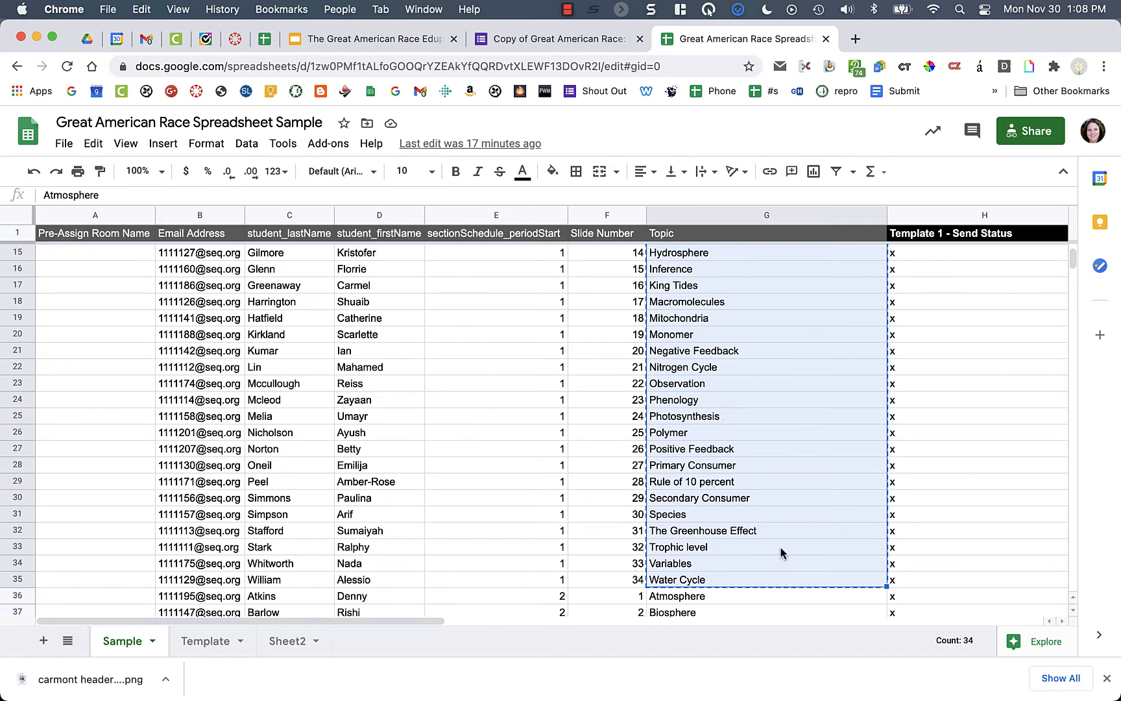
key("super+c")
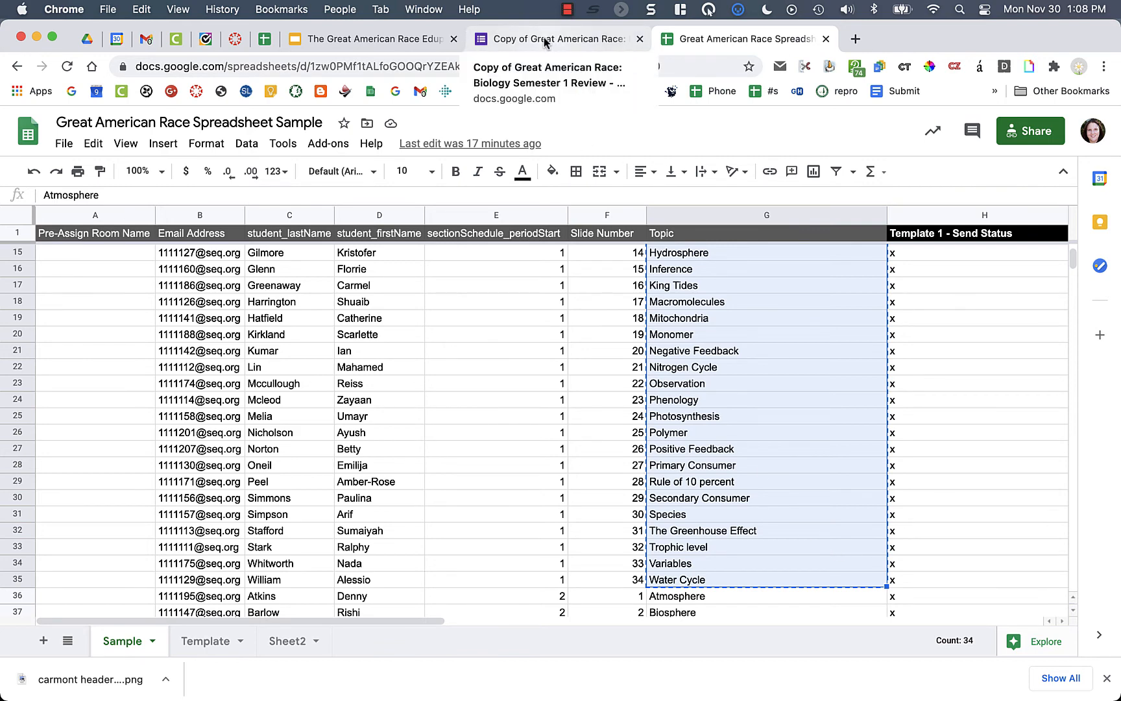
left_click(546, 41)
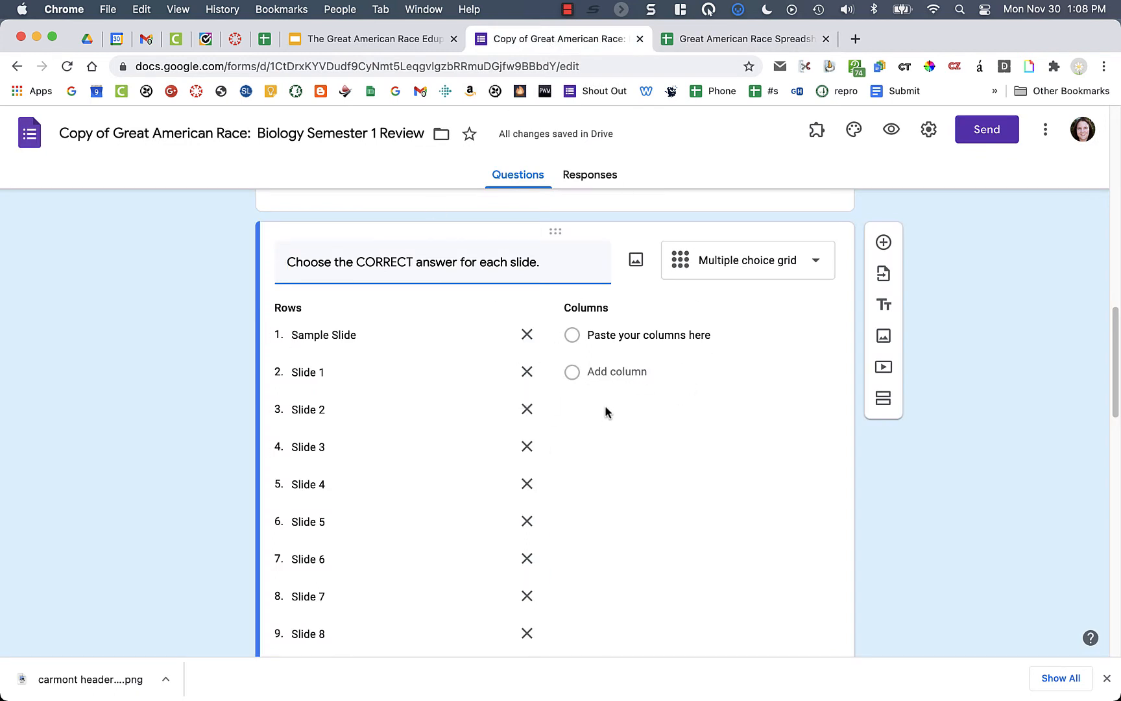
- Replace the grid's 'Paste your columns here' placeholder with the pasted topic columns
left_click(643, 333)
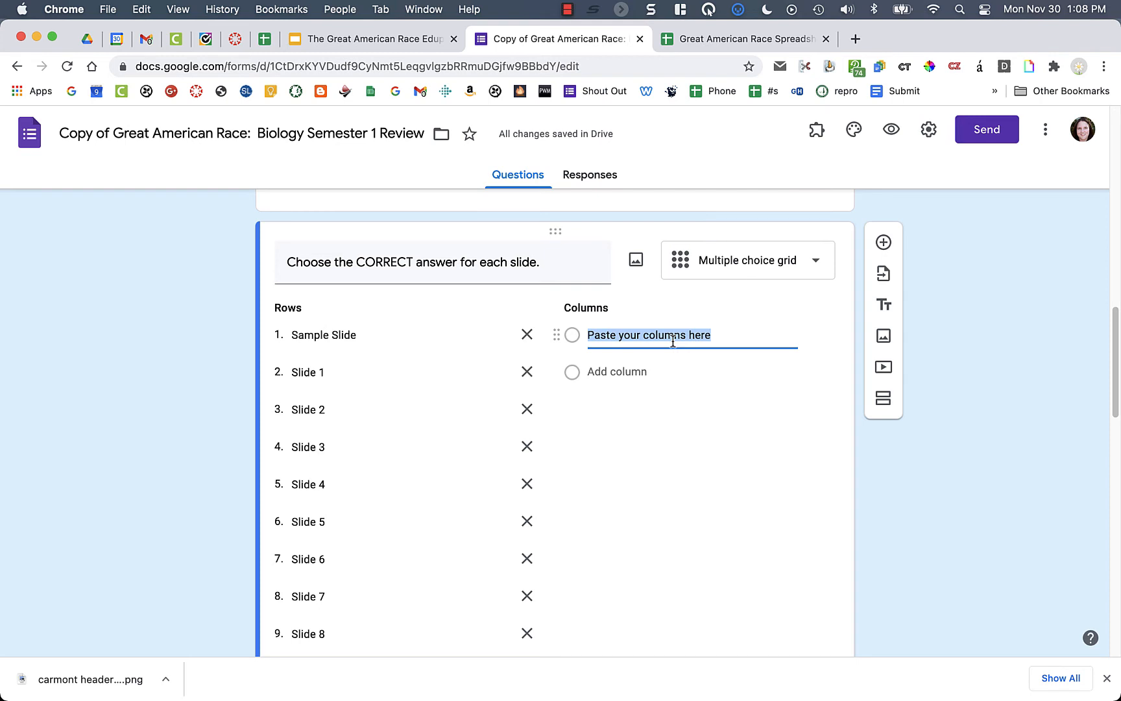
key("BackSpace")
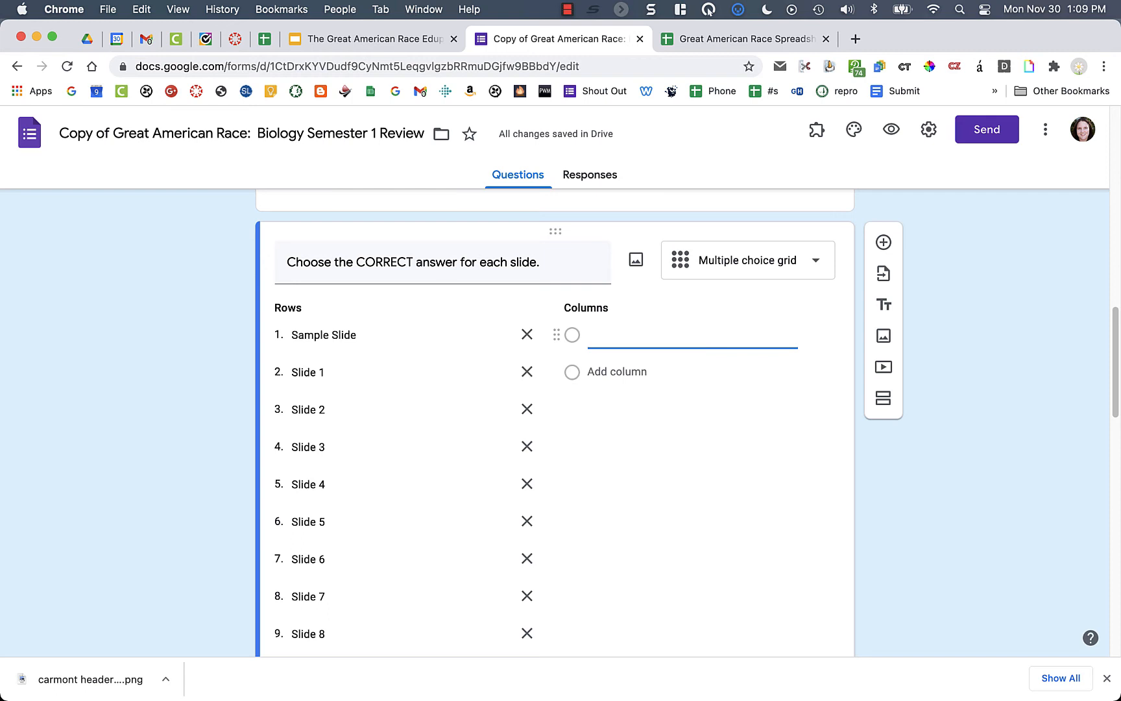
key("super+v")
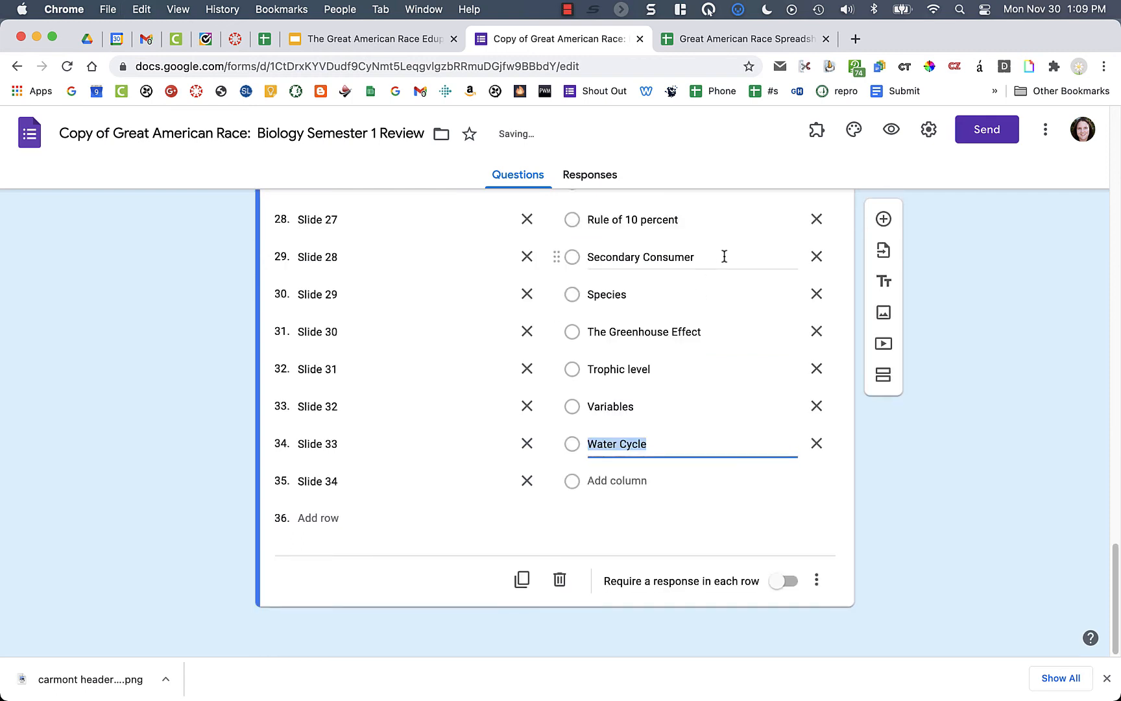
scroll(724, 257, "up", 2)
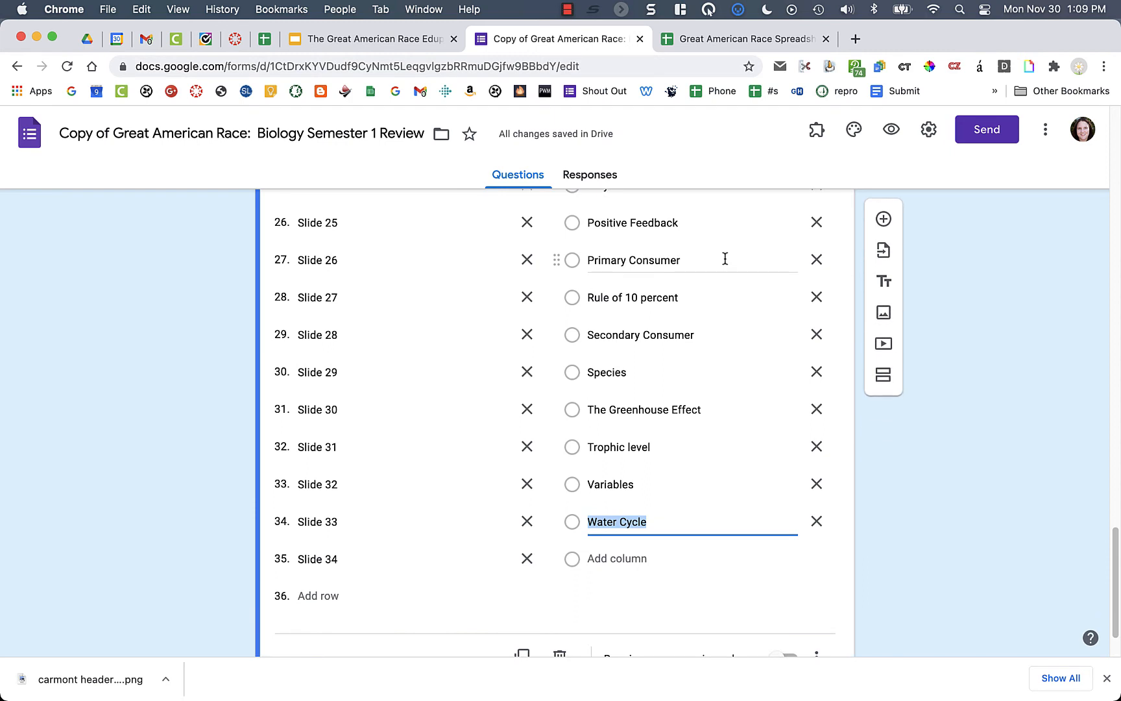
scroll(725, 259, "down", 2)
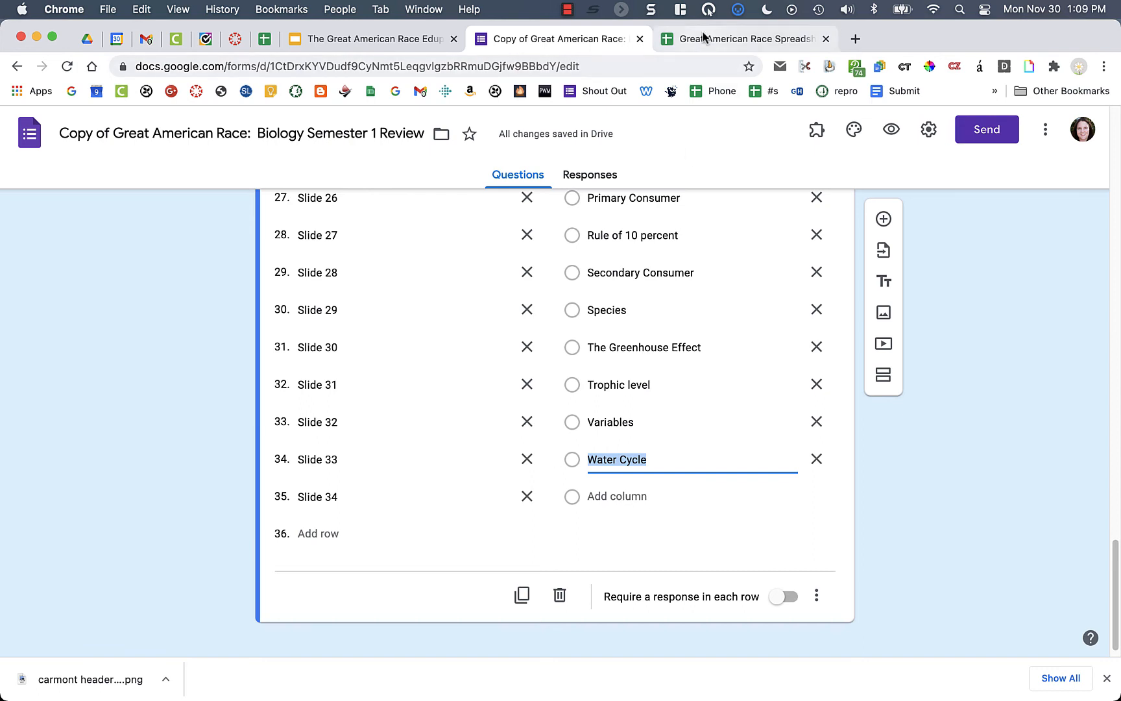
- Add a 'Tertiary Consumer' answer column to the grid question
left_click(611, 496)
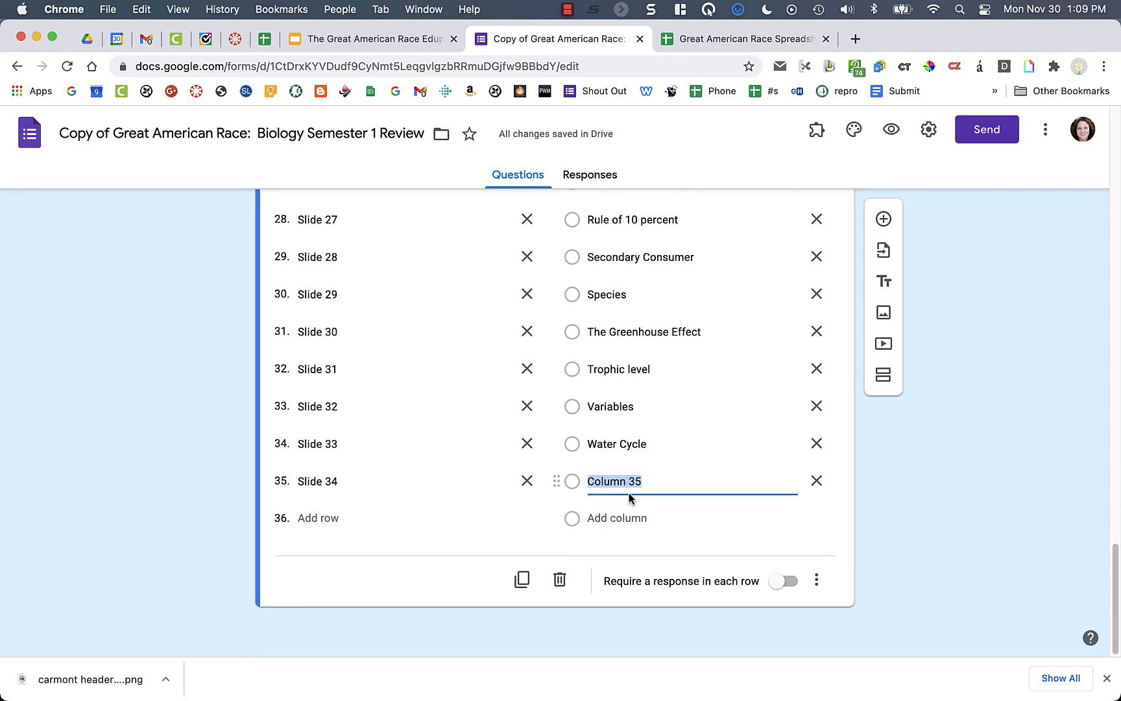
type("Tertiary Consumer")
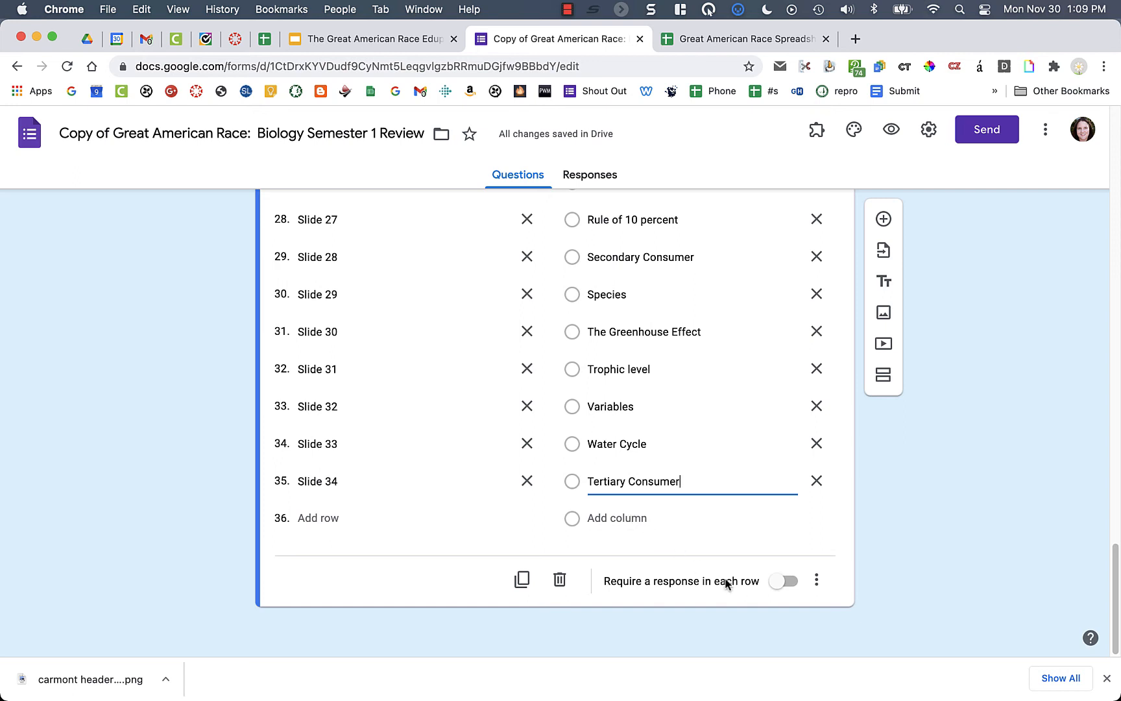
left_click(817, 583)
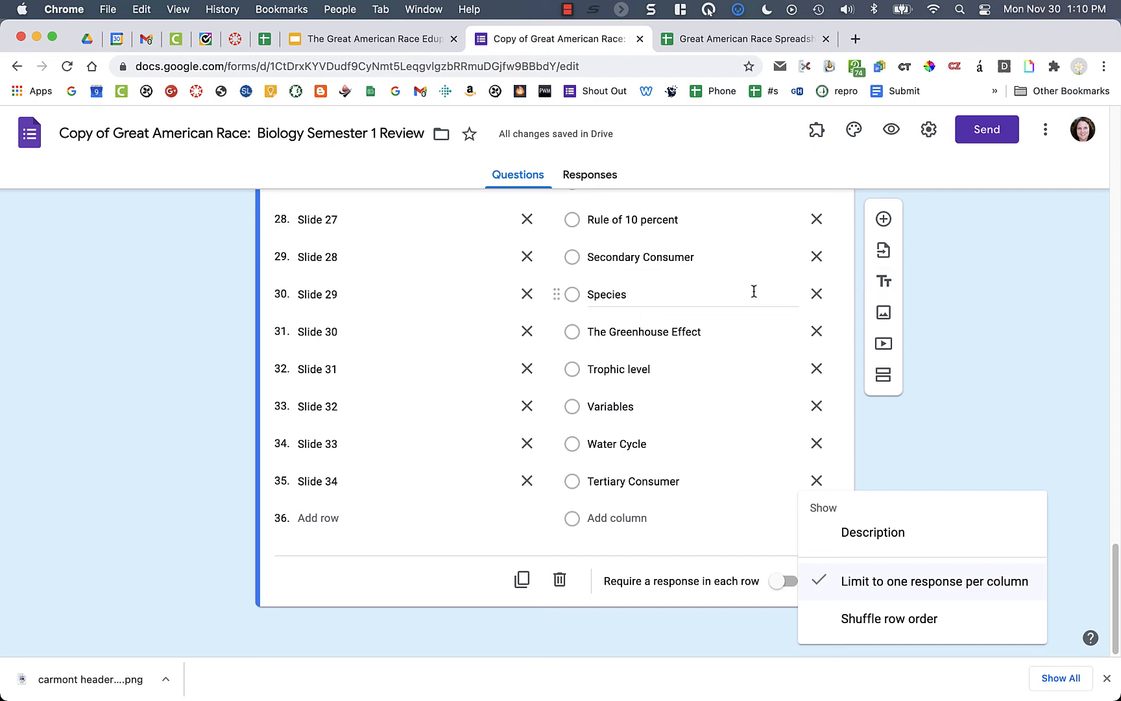
left_click(1013, 340)
scroll(1013, 340, "up", 10)
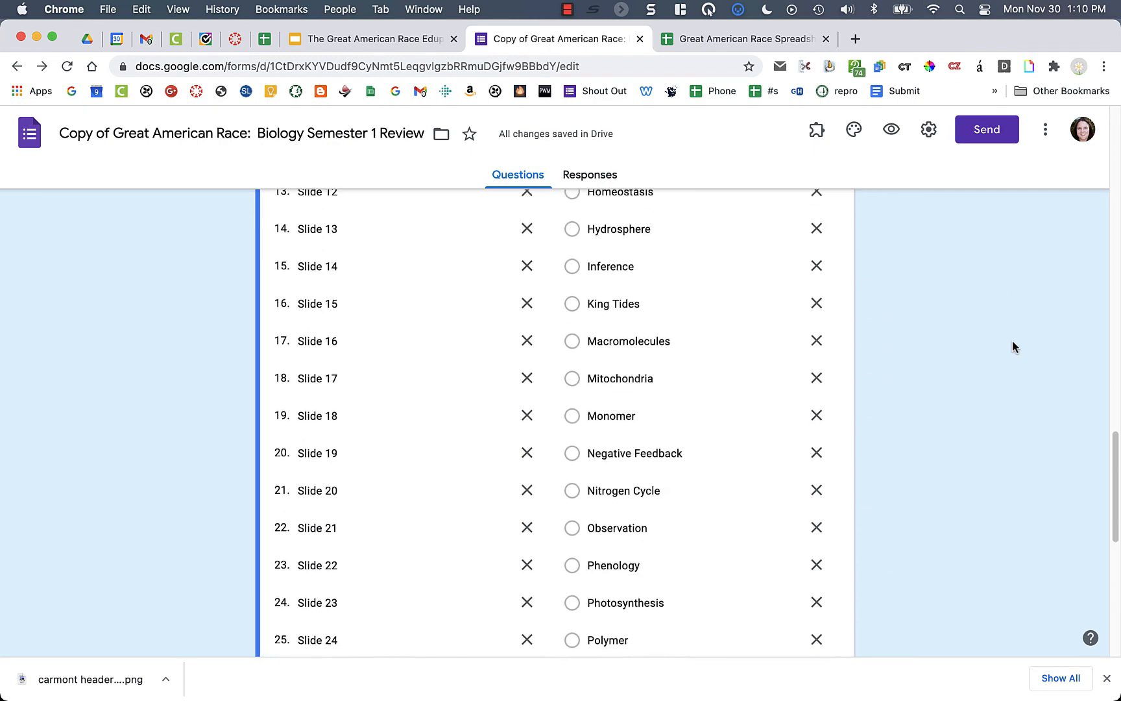
scroll(1014, 347, "up", 15)
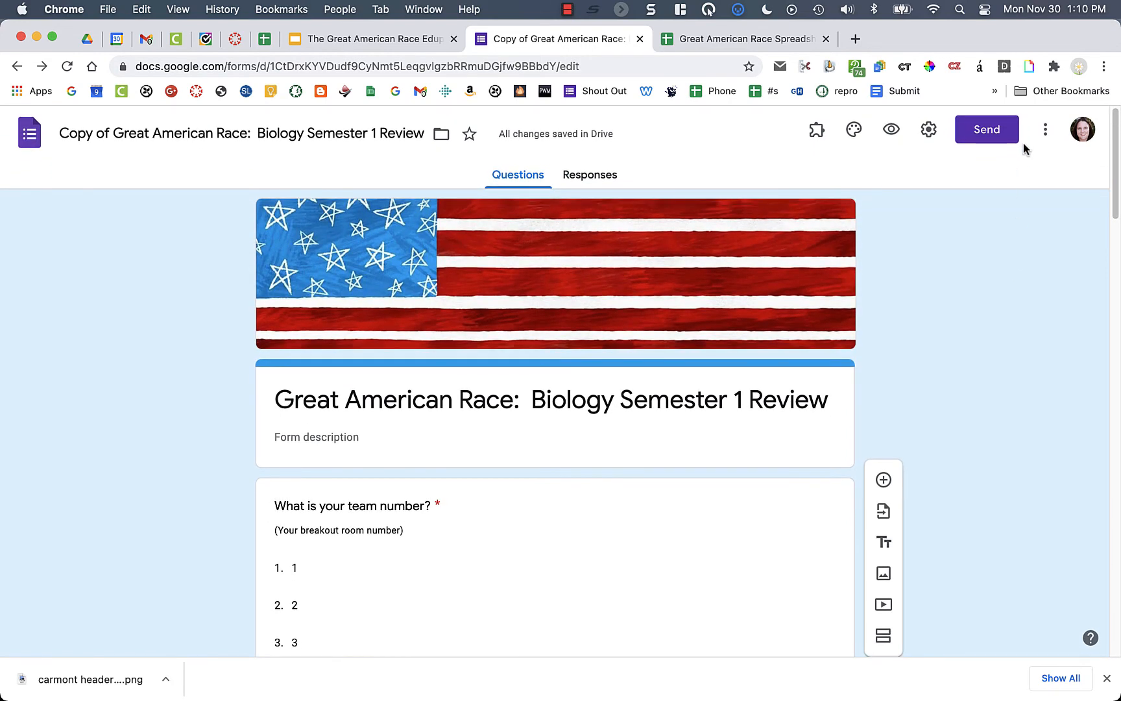
- Copy the form's shortened link from the Send dialog and open a new browser tab
left_click(1001, 137)
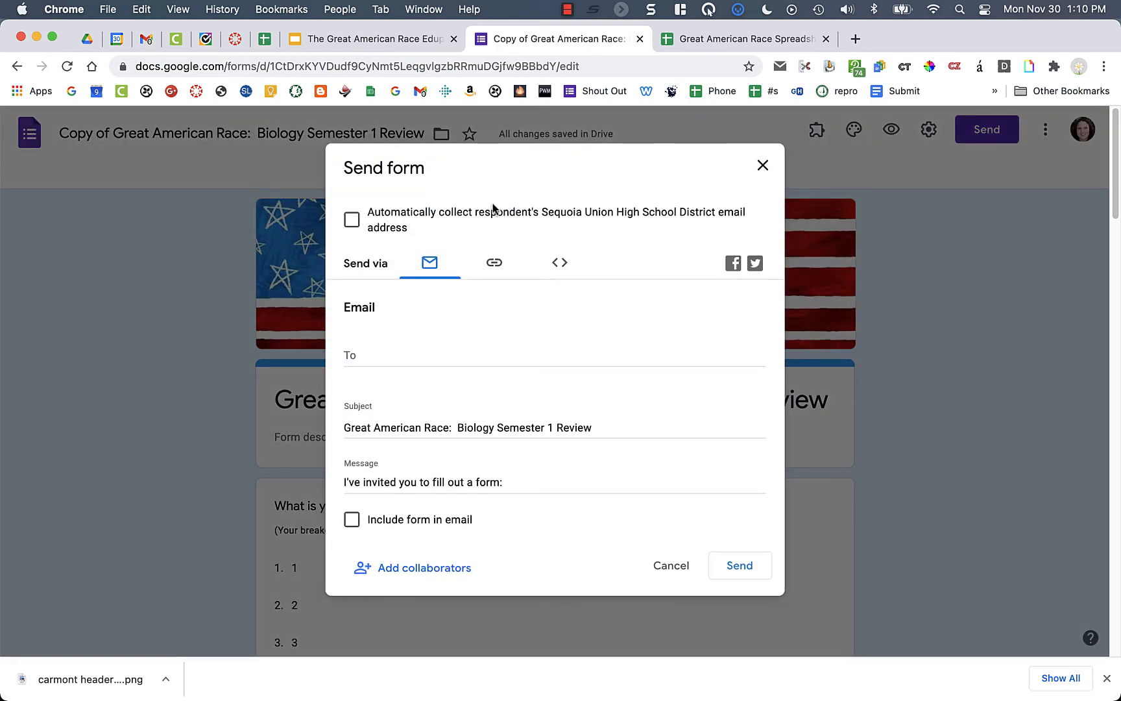
left_click(494, 269)
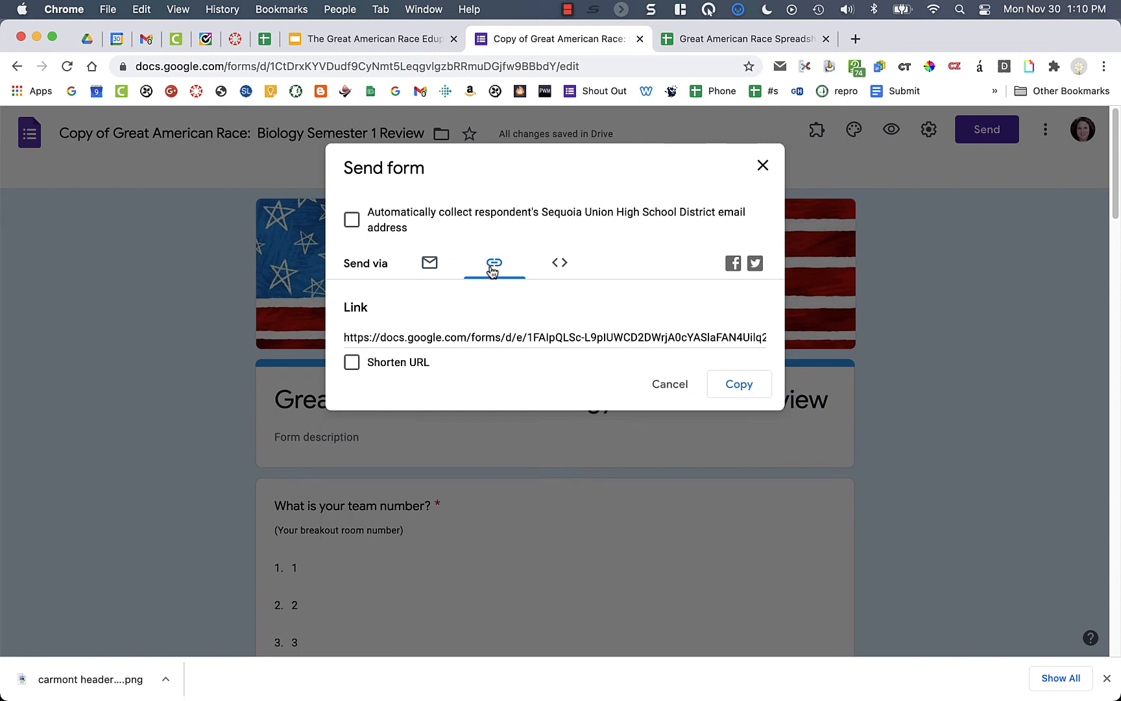
left_click(352, 363)
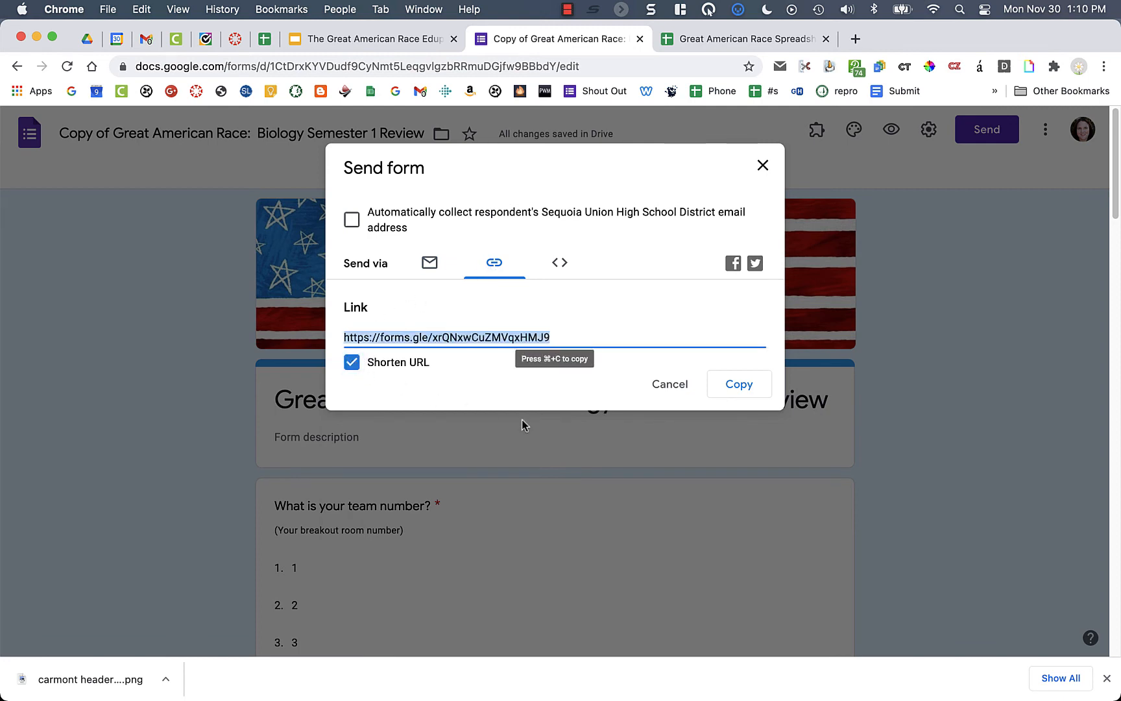
left_click(739, 385)
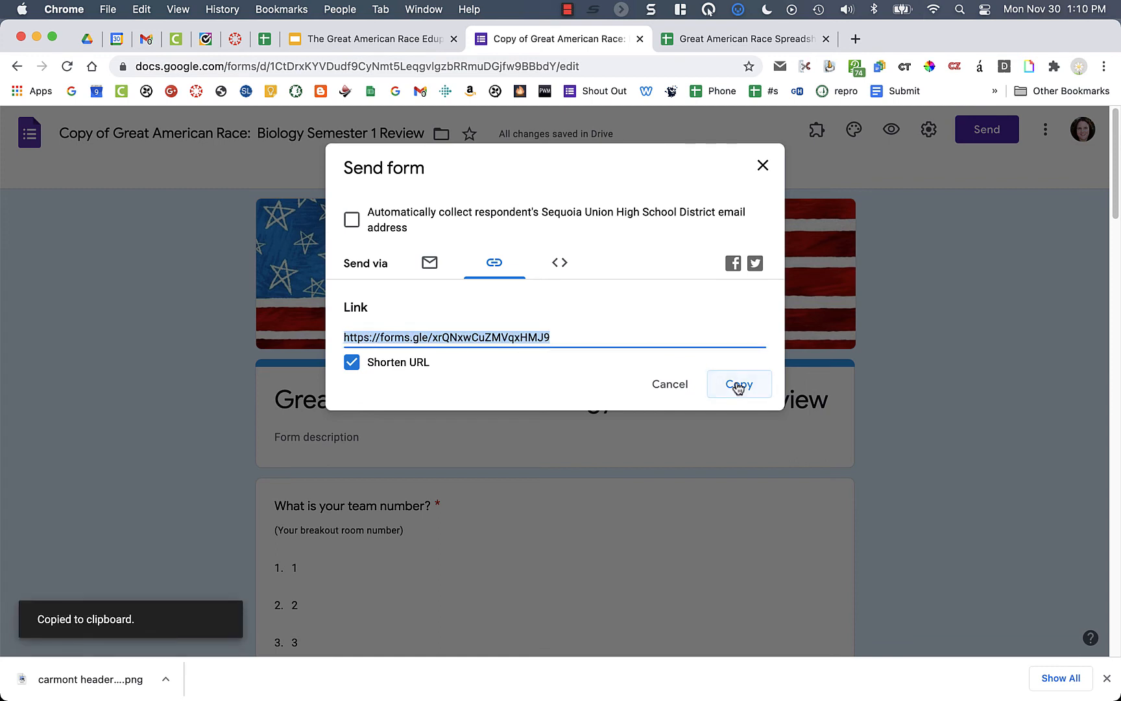
left_click(856, 38)
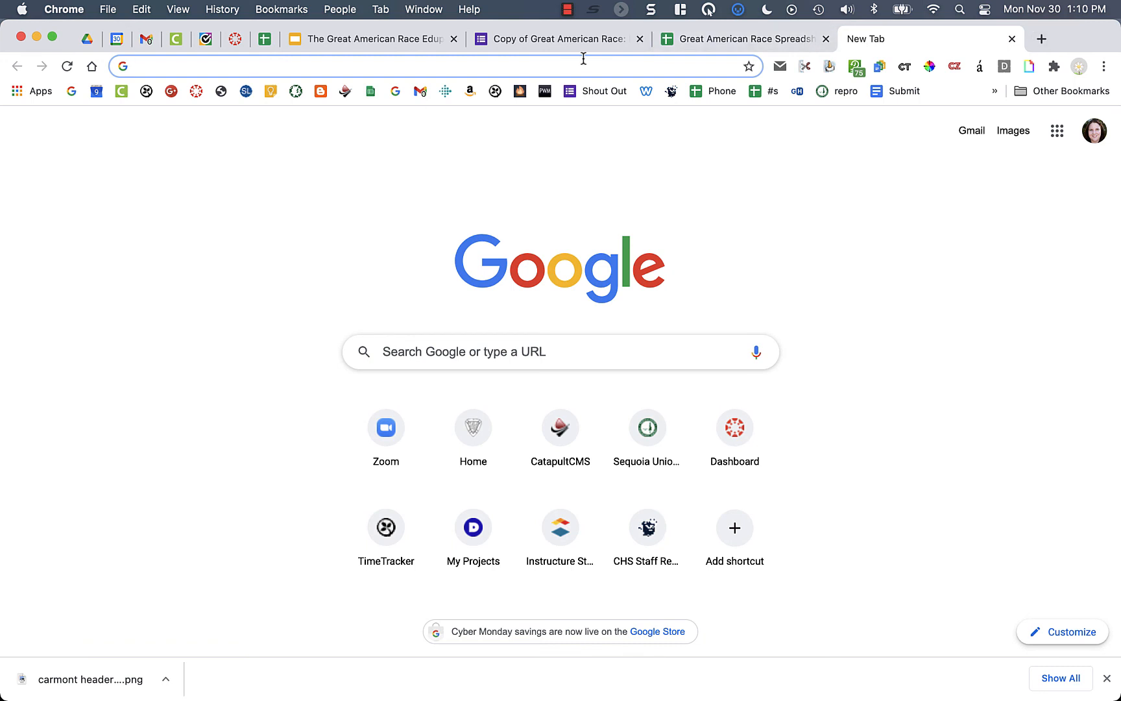
- Load the form from the pasted short link and choose team 4
key("super+v")
key("Return")
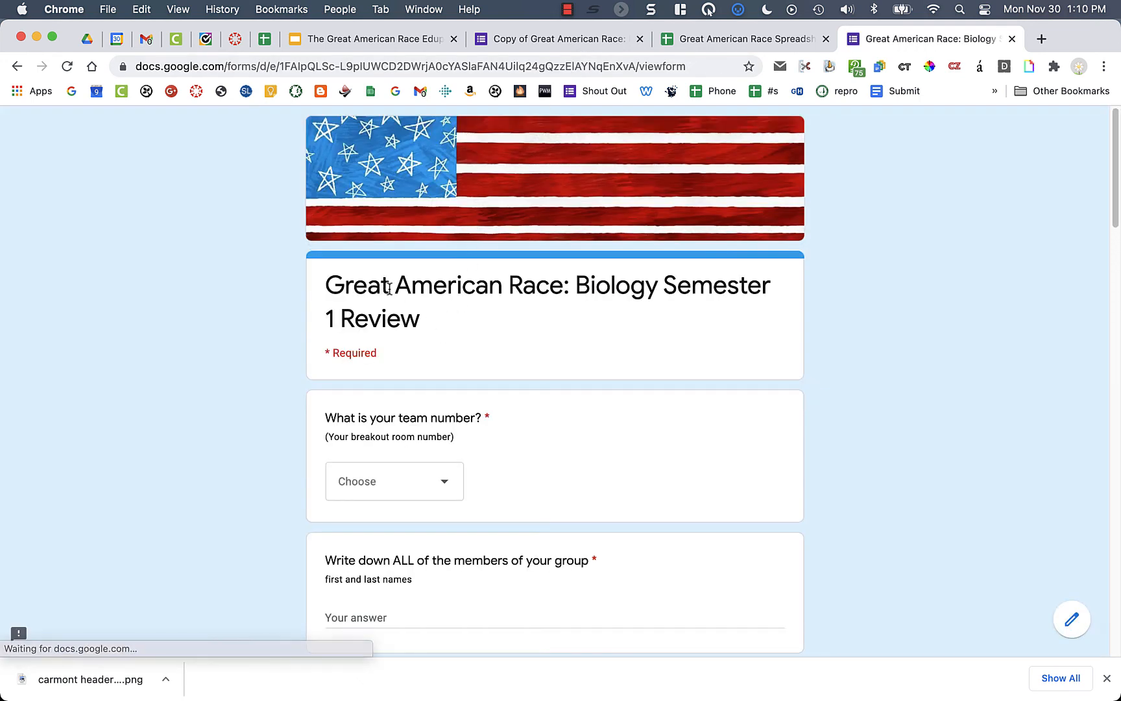
scroll(655, 318, "down", 5)
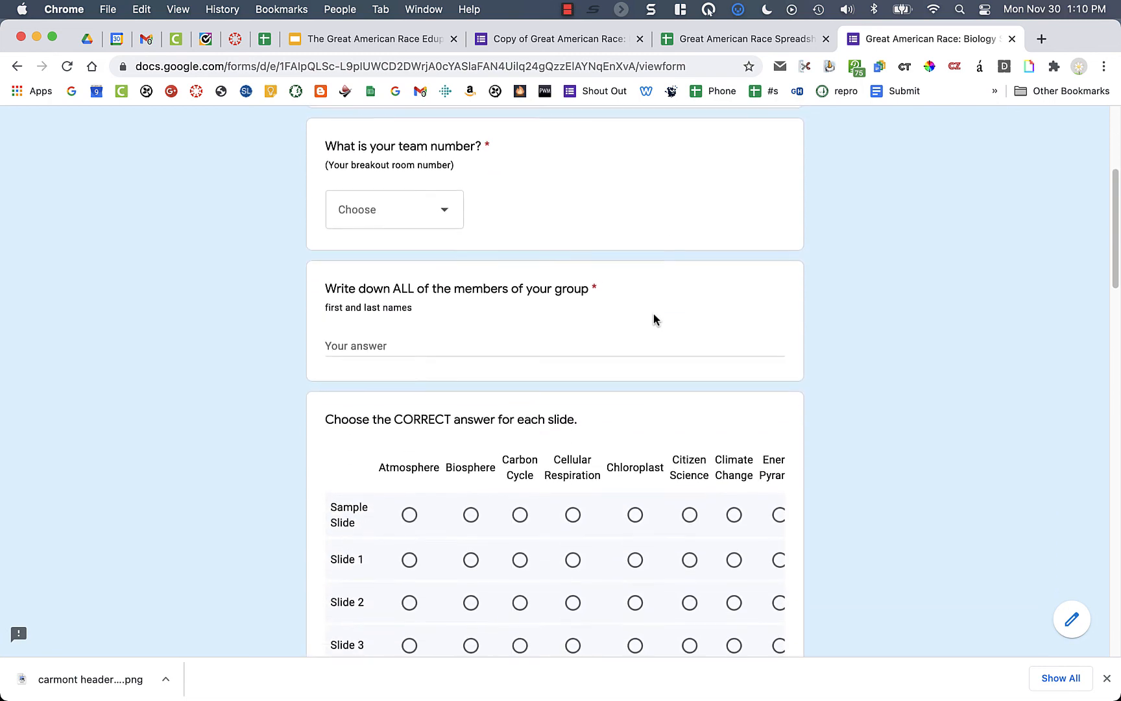
left_click(438, 208)
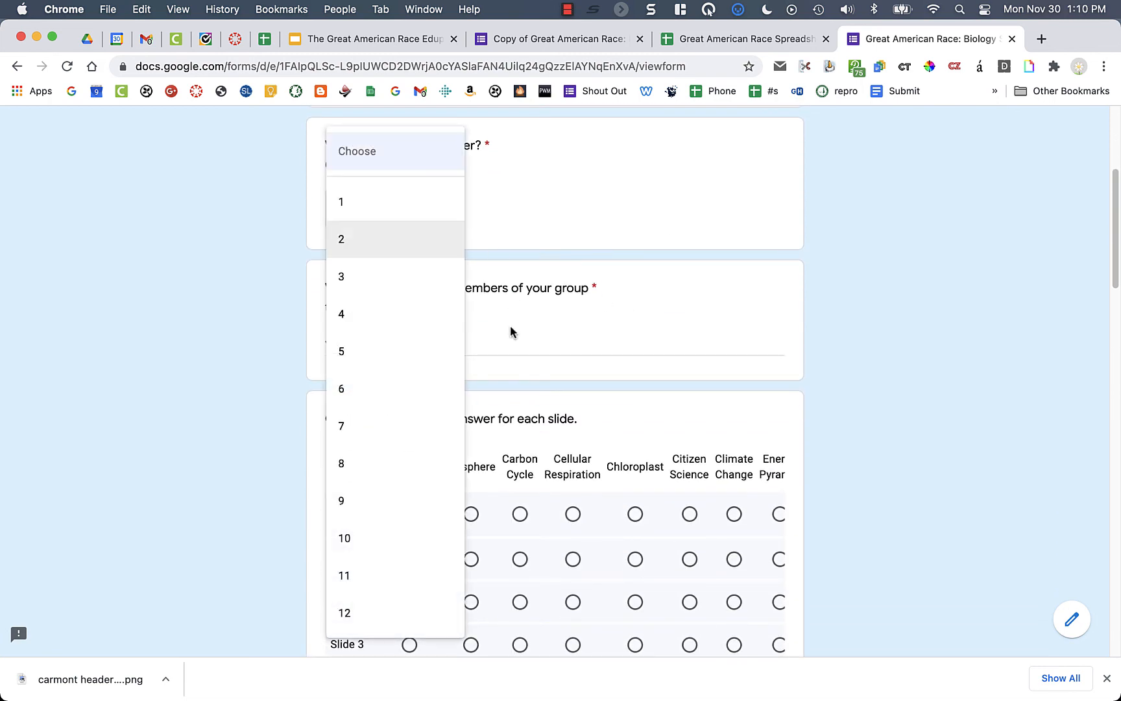
left_click(390, 330)
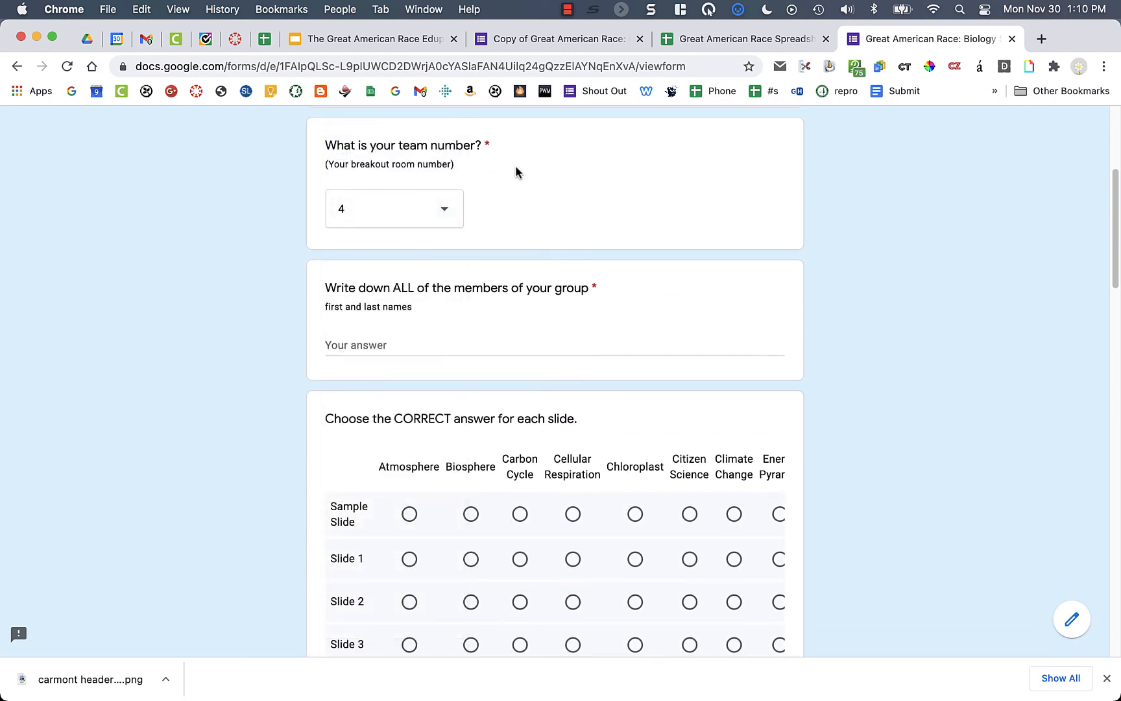
- Answer Sample Slide Cellular Respiration, Slide 1 Atmosphere, Slide 2 Biosphere, Slide 4 Chloroplast; clear Slide 5
scroll(535, 302, "down", 2)
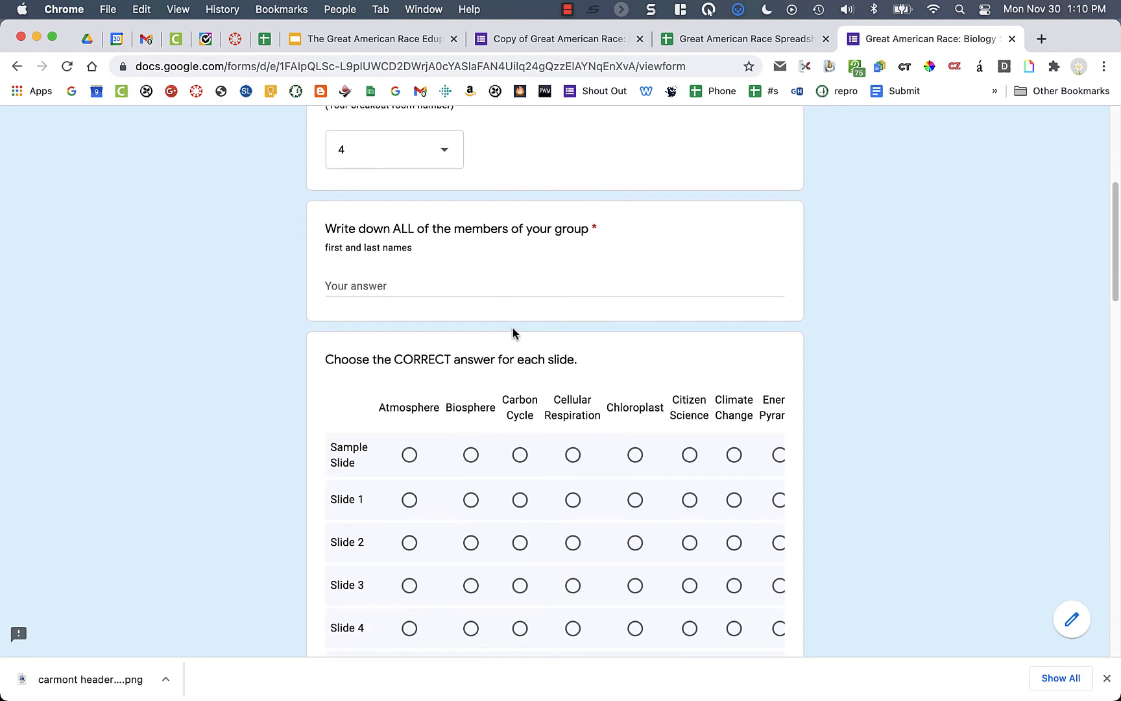
scroll(513, 333, "up", 3)
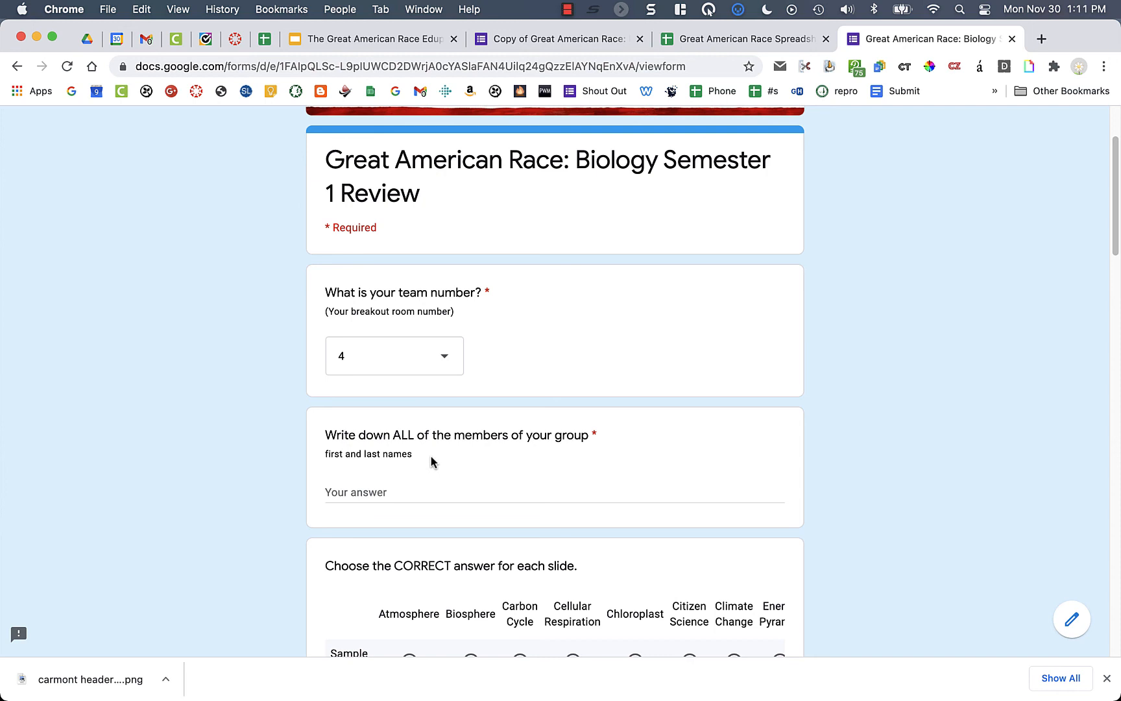
scroll(431, 458, "down", 3)
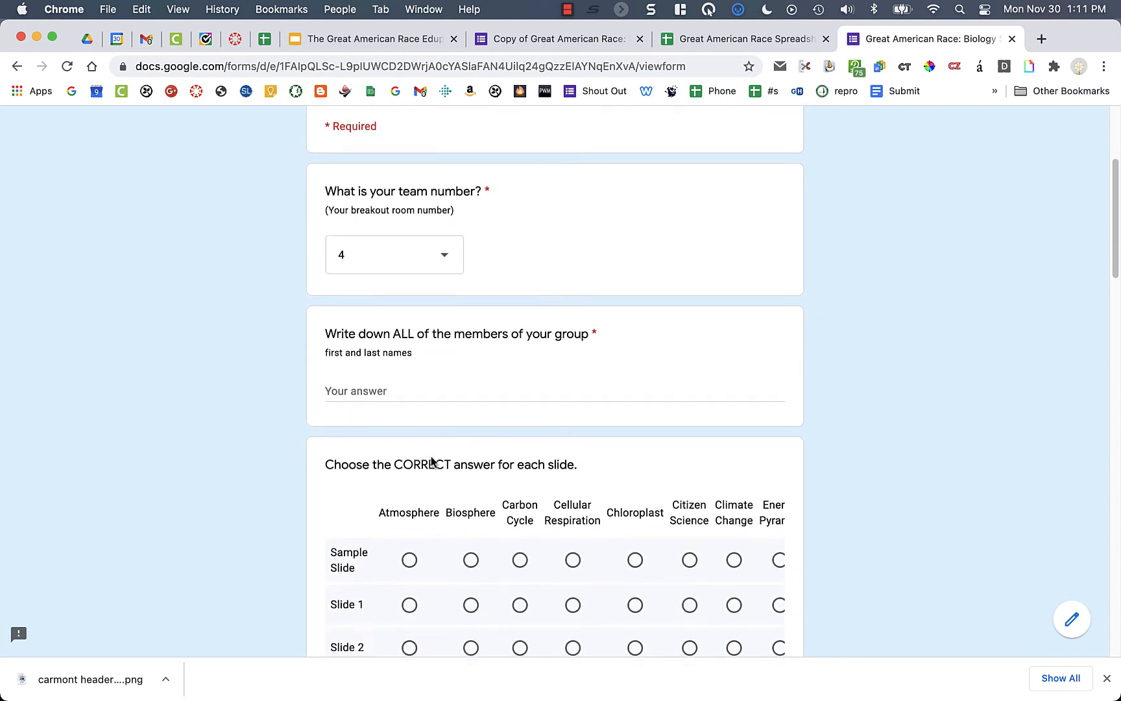
scroll(431, 461, "down", 2)
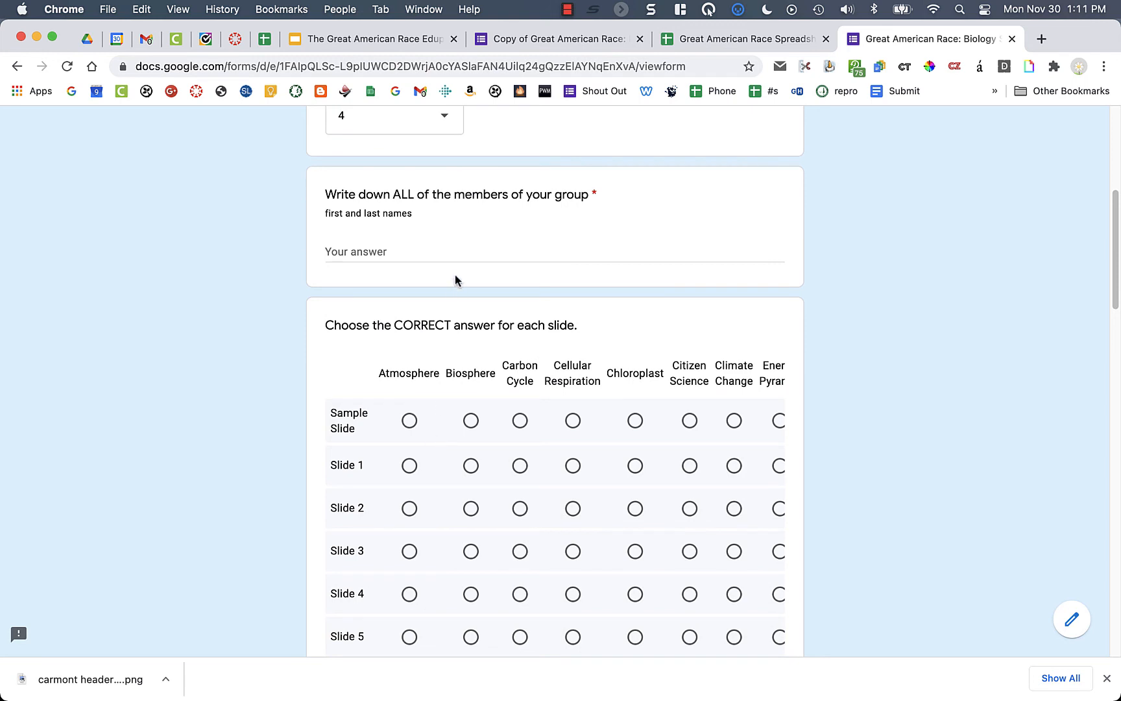
scroll(393, 425, "down", 3)
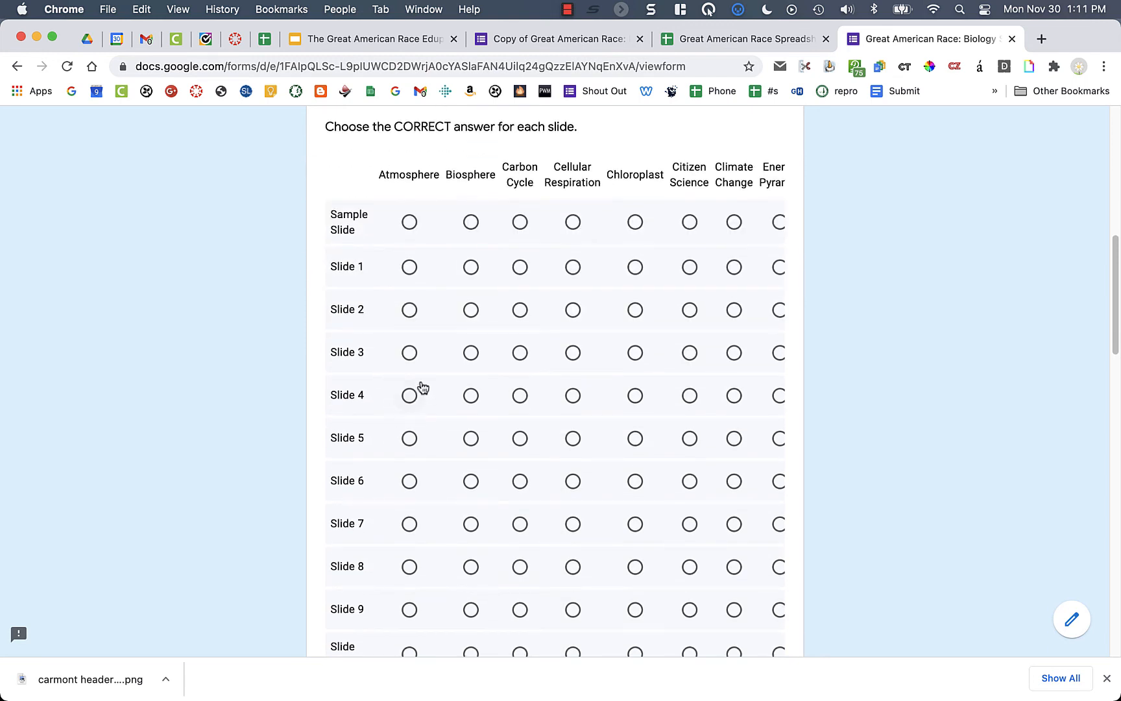
scroll(423, 387, "down", 1)
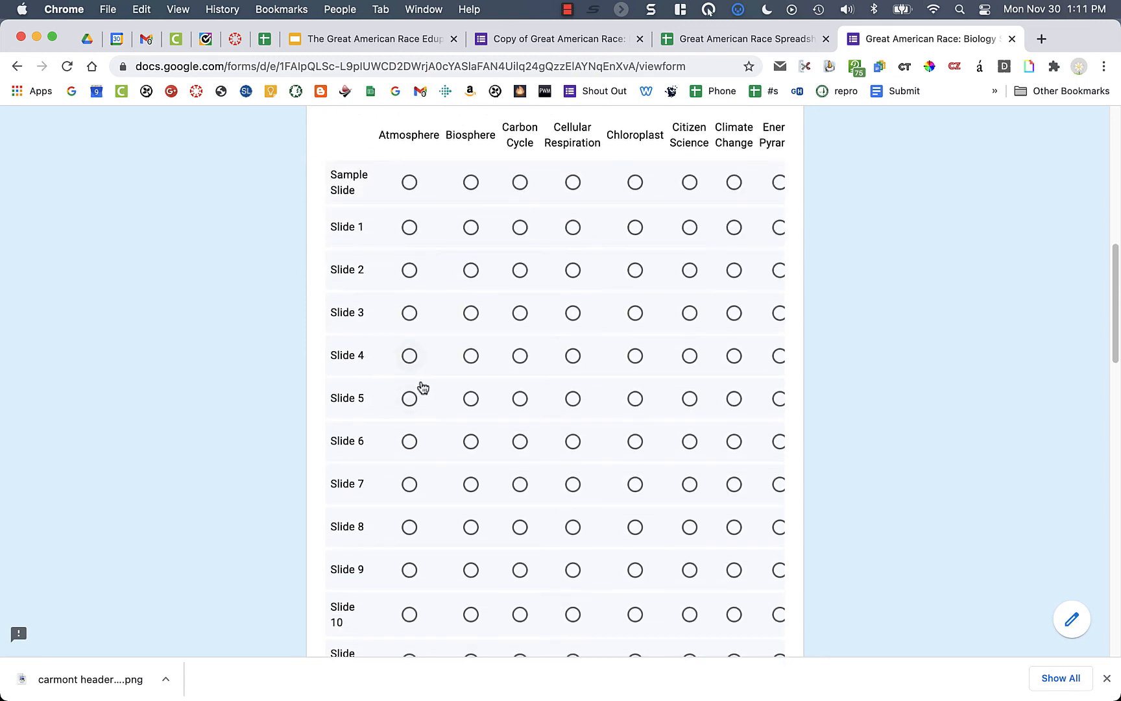
left_click(410, 227)
left_click(471, 269)
left_click(573, 184)
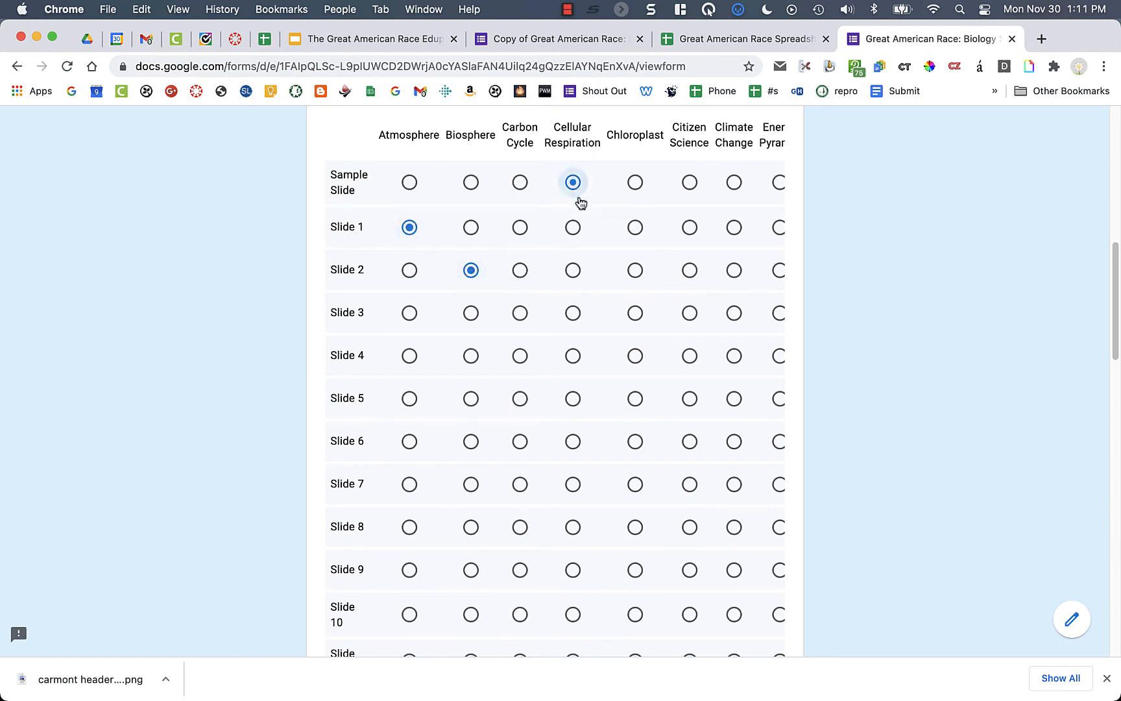
left_click(636, 359)
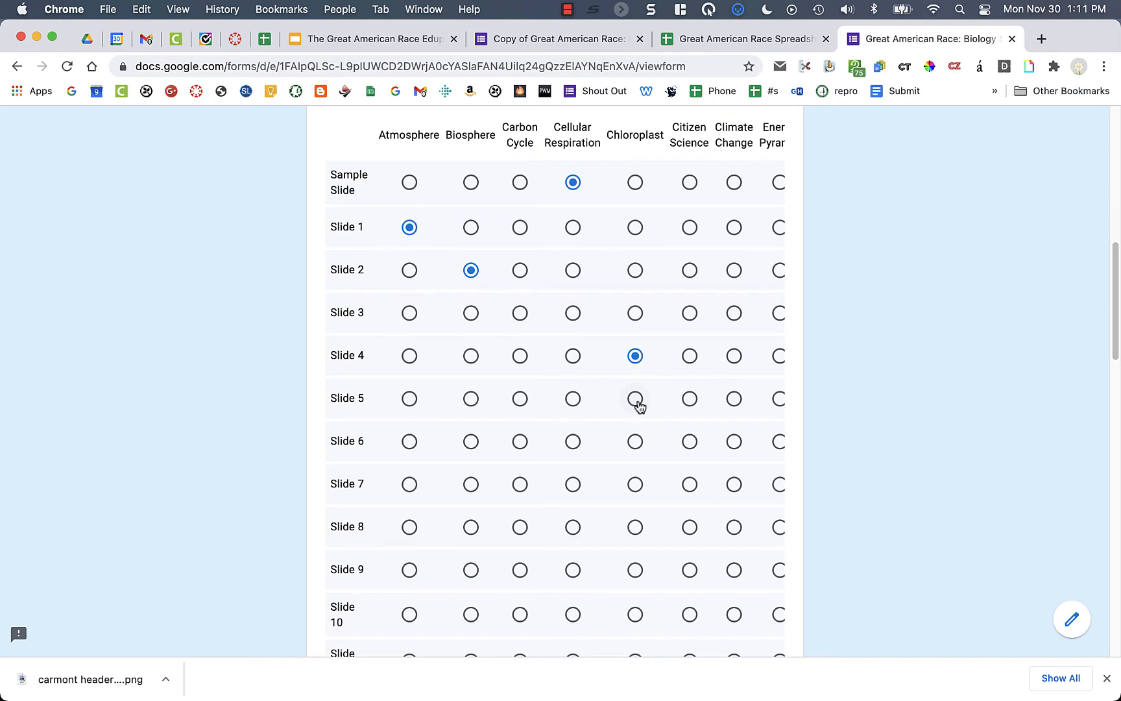
left_click(636, 399)
scroll(830, 292, "down", 5)
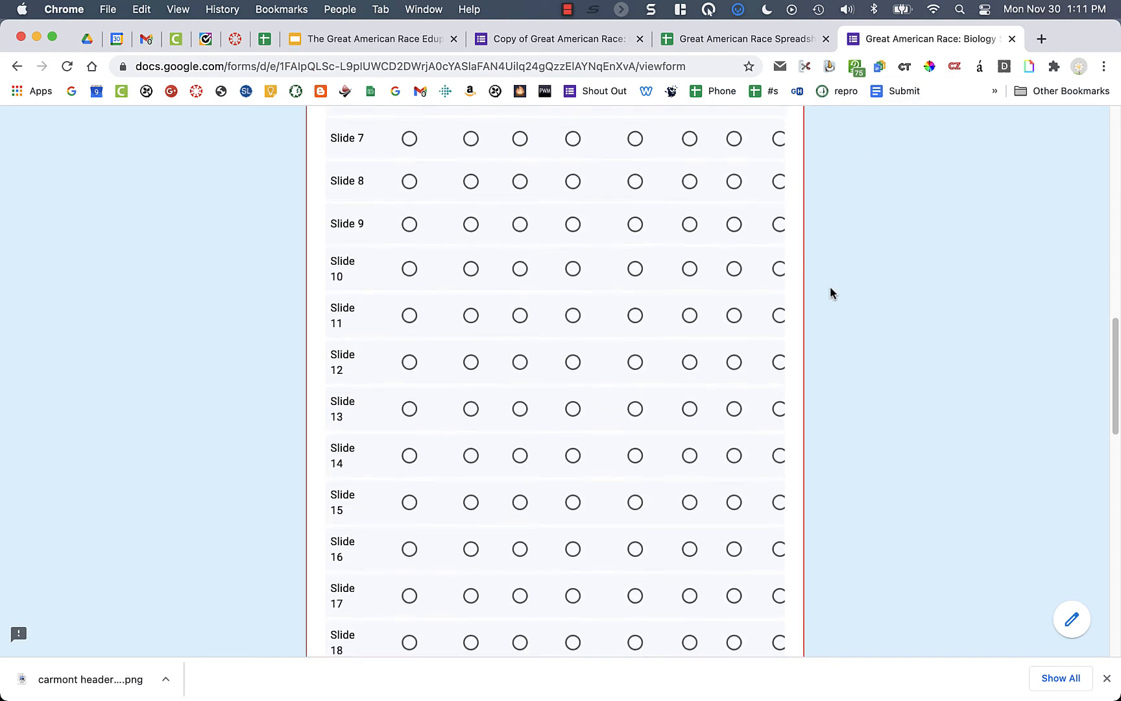
scroll(830, 288, "down", 15)
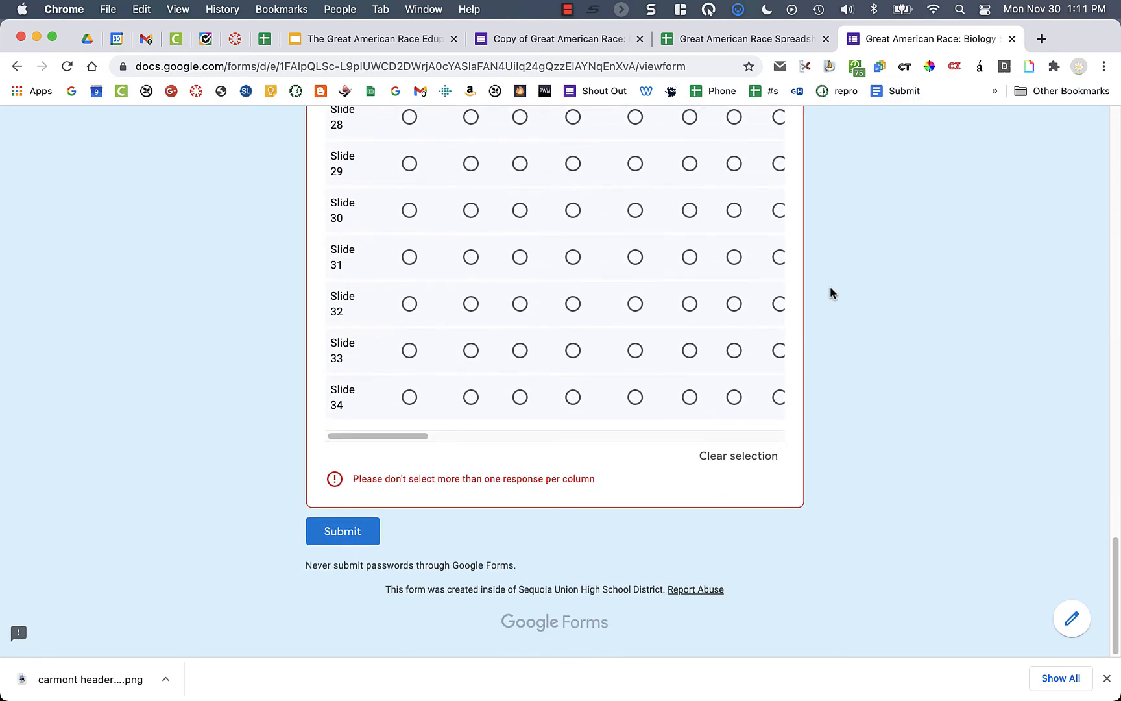
scroll(588, 399, "up", 10)
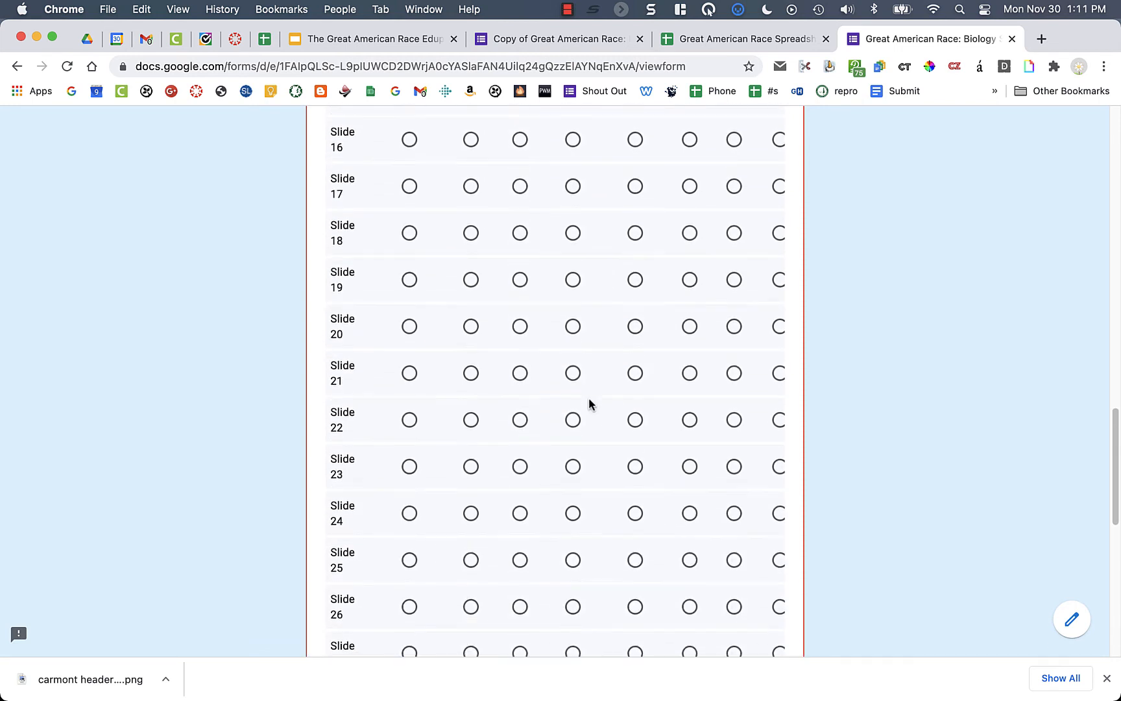
scroll(588, 399, "up", 12)
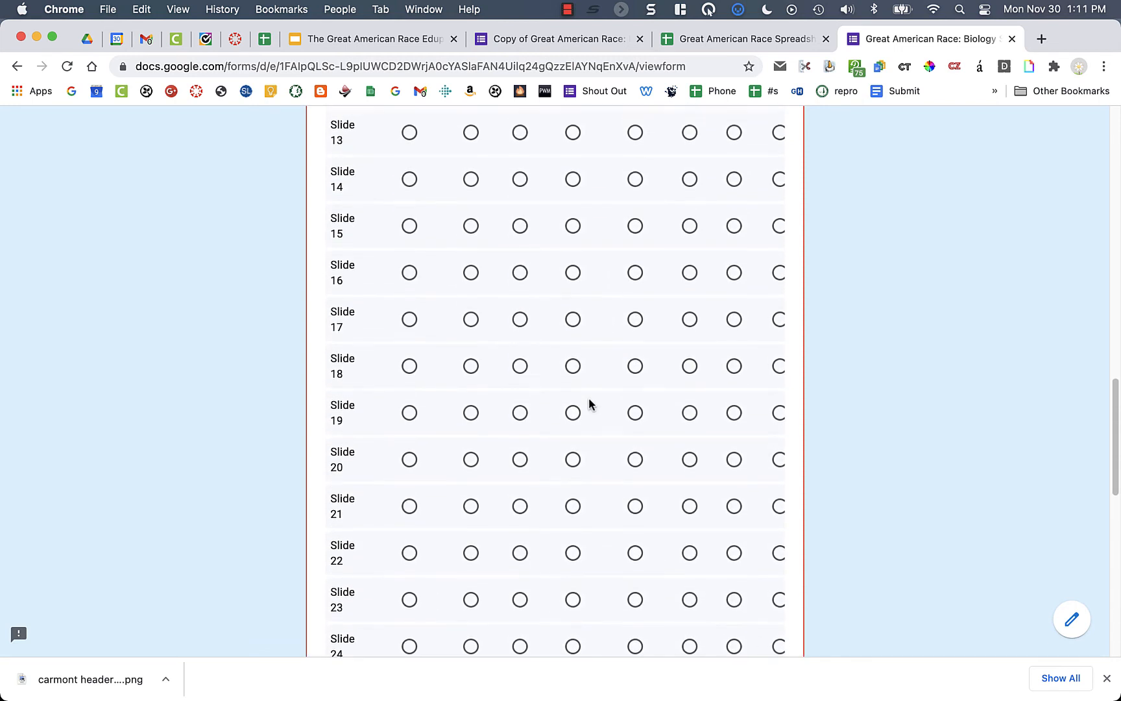
left_click(633, 359)
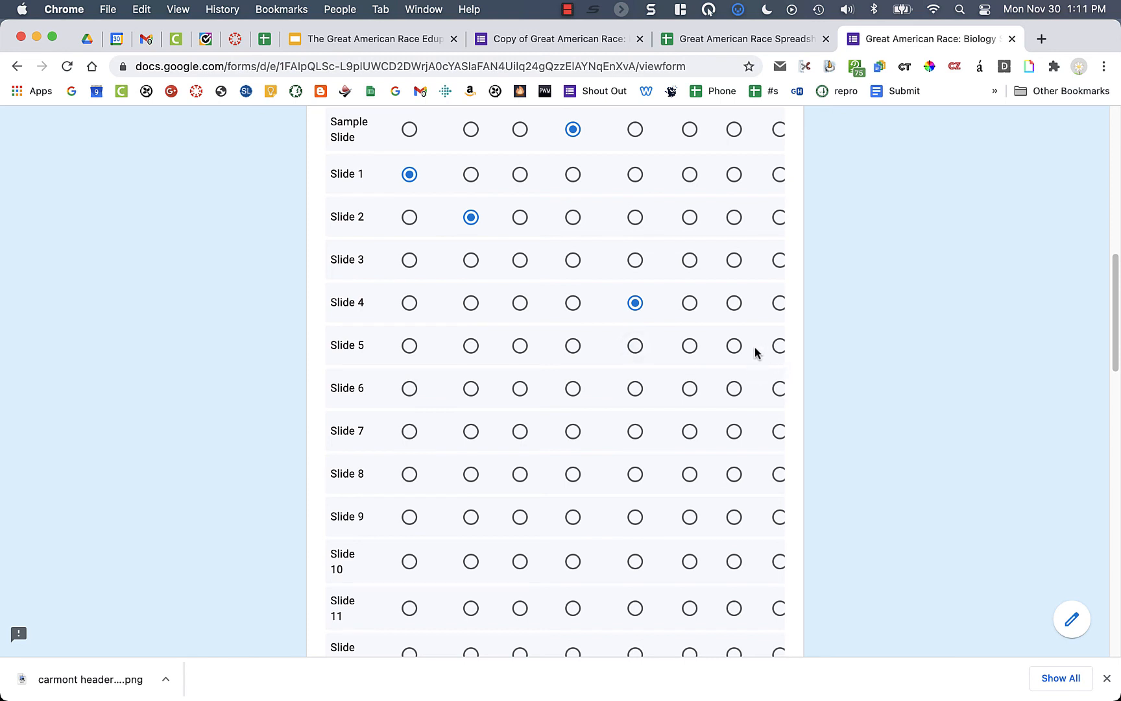
- Enter 'fasdfas' as the group members, submit the response, and return to the spreadsheet
scroll(755, 347, "down", 12)
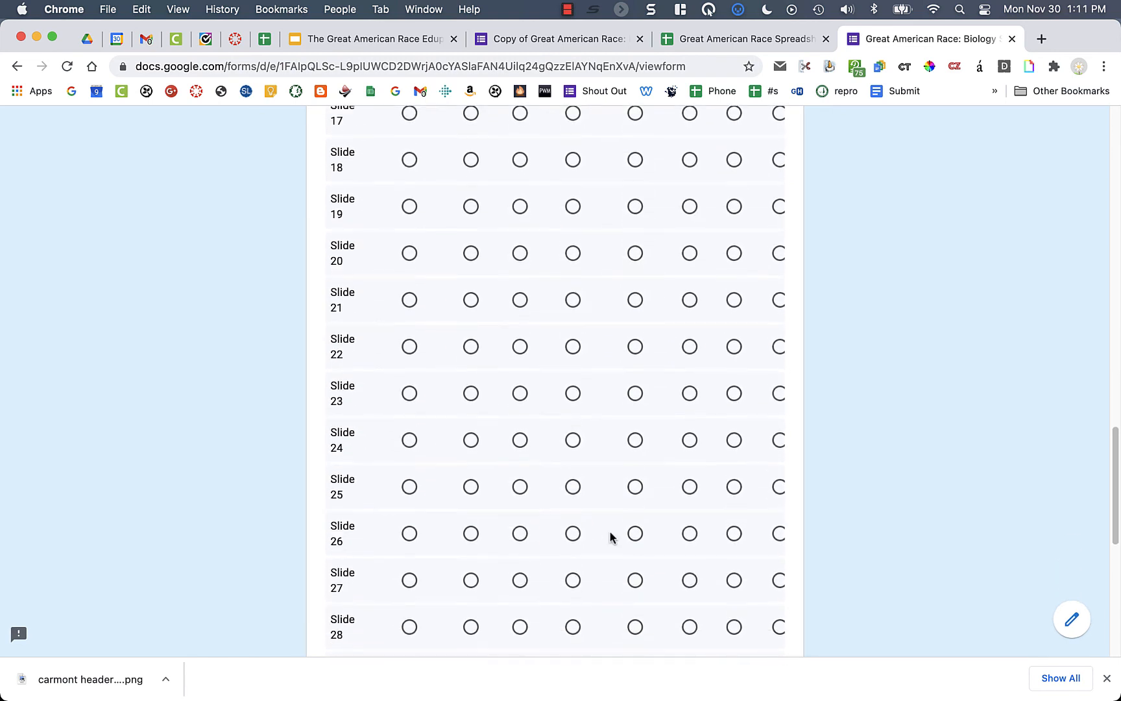
scroll(610, 536, "down", 8)
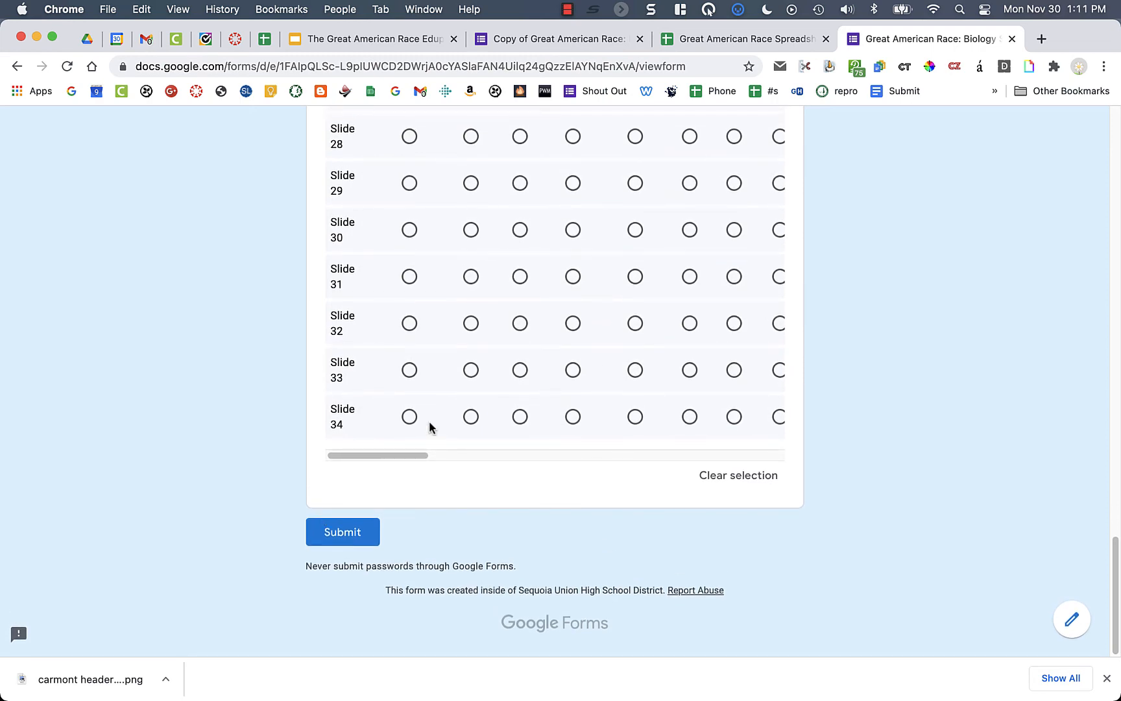
scroll(432, 422, "up", 20)
scroll(435, 448, "down", 3)
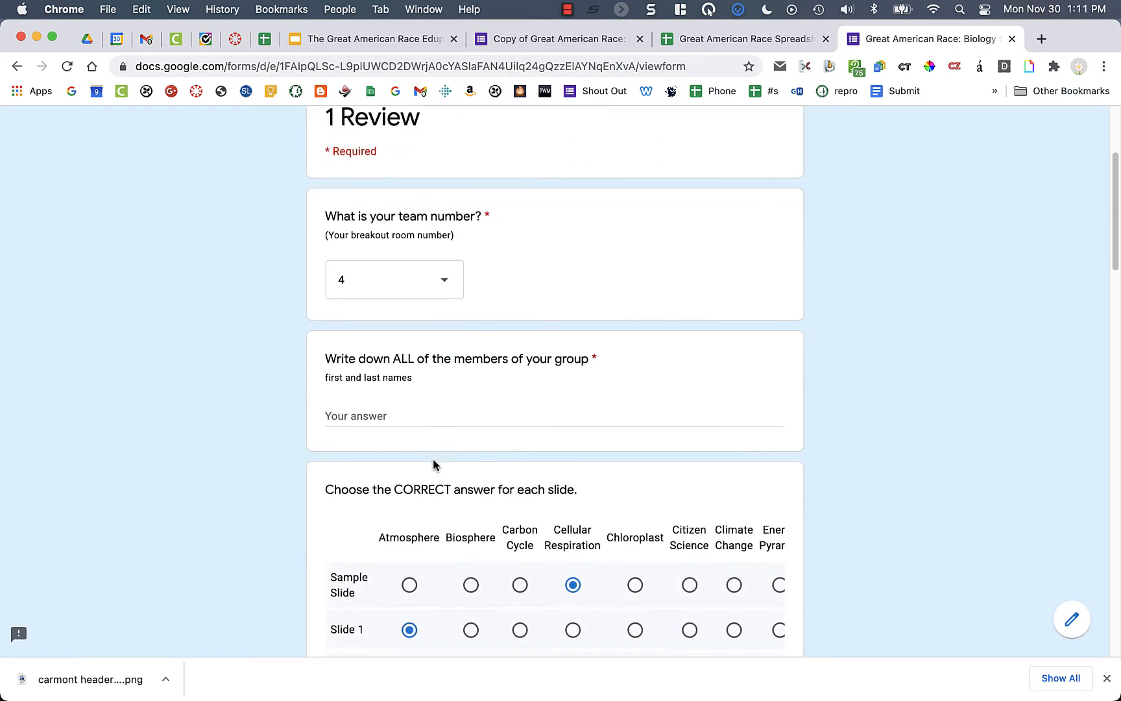
left_click(389, 401)
type("fasd")
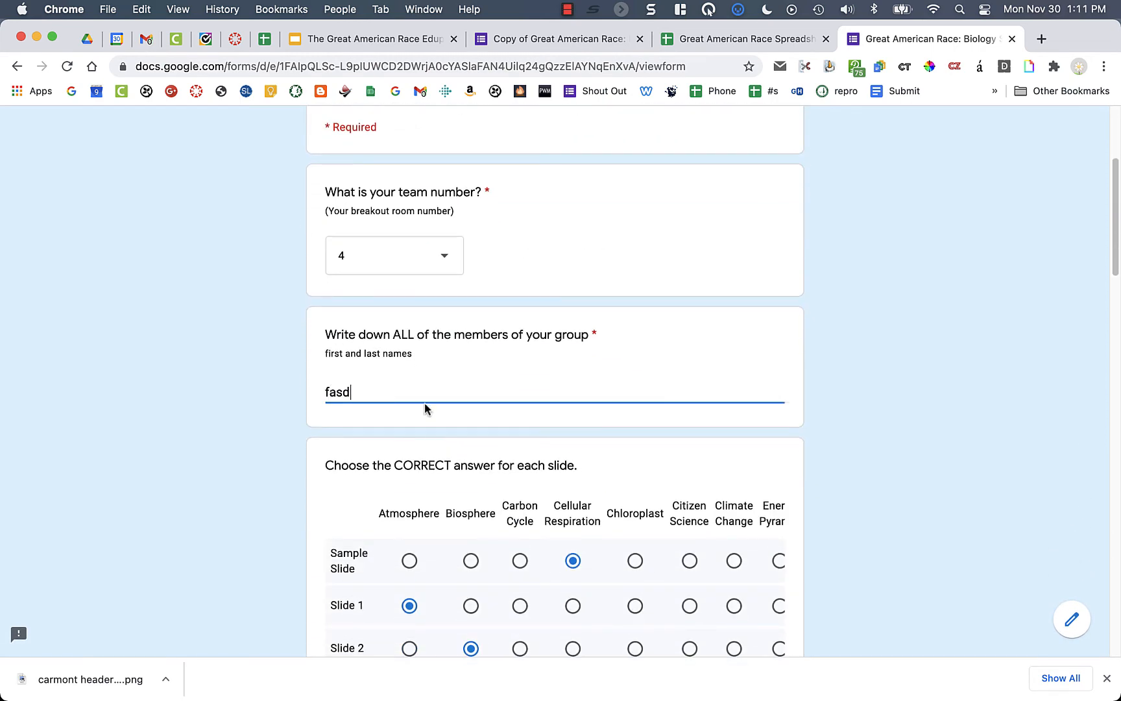
type("fas")
scroll(712, 448, "down", 20)
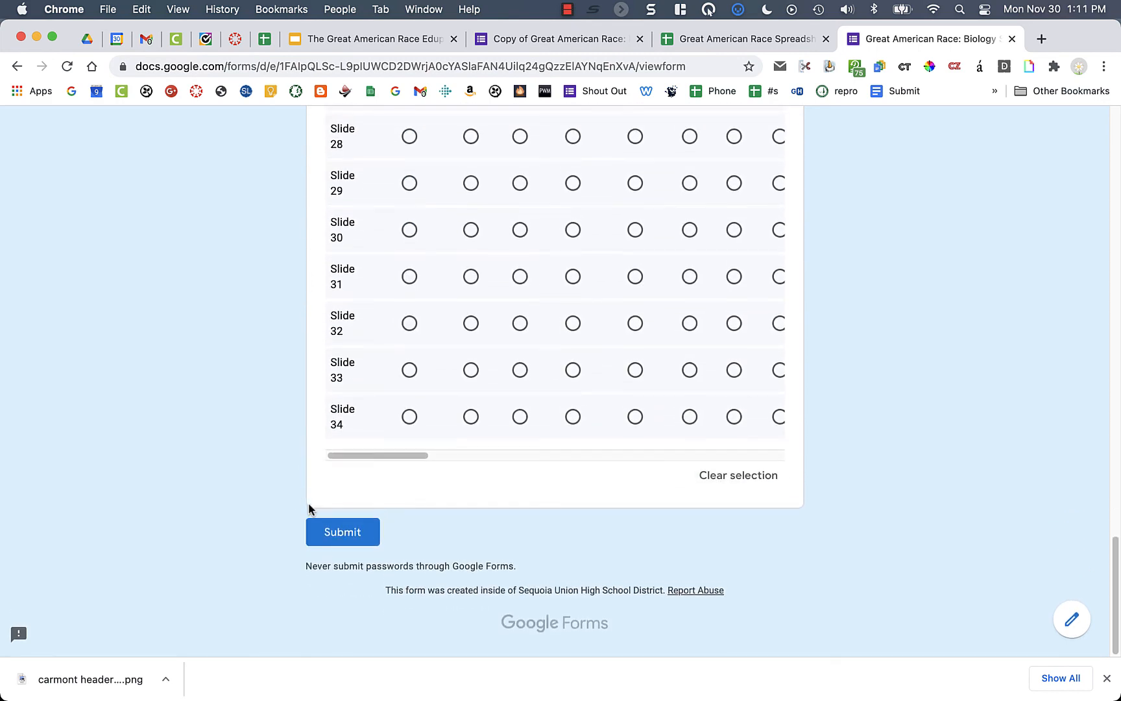
left_click(325, 532)
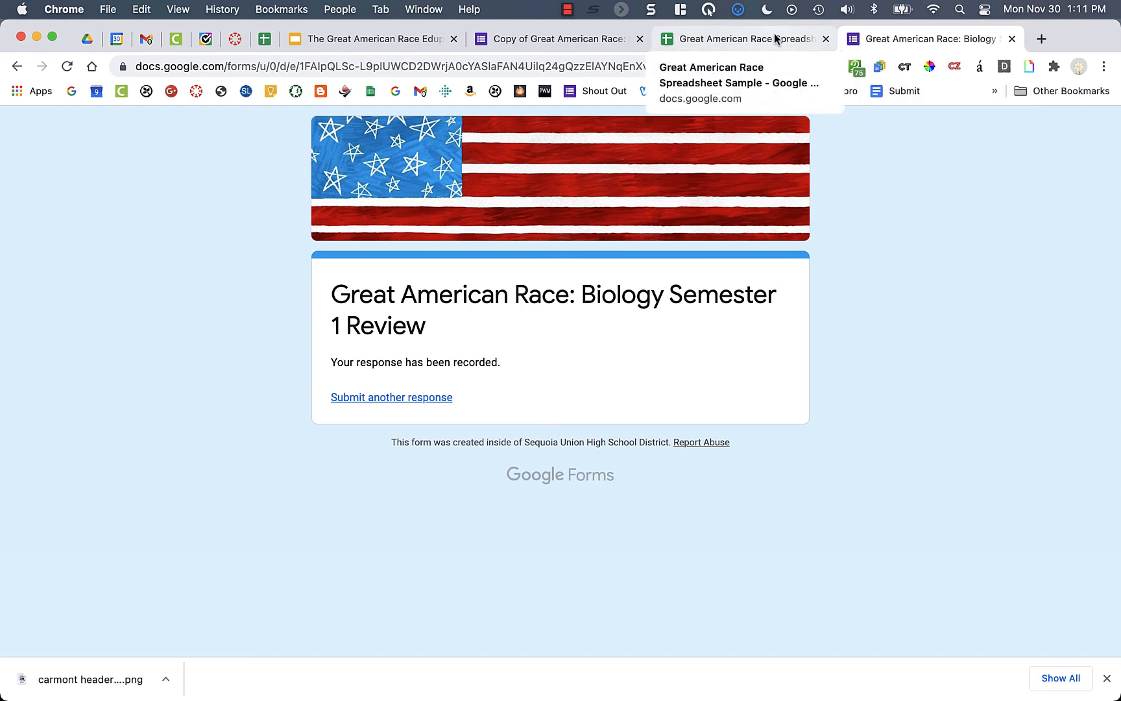
left_click(741, 41)
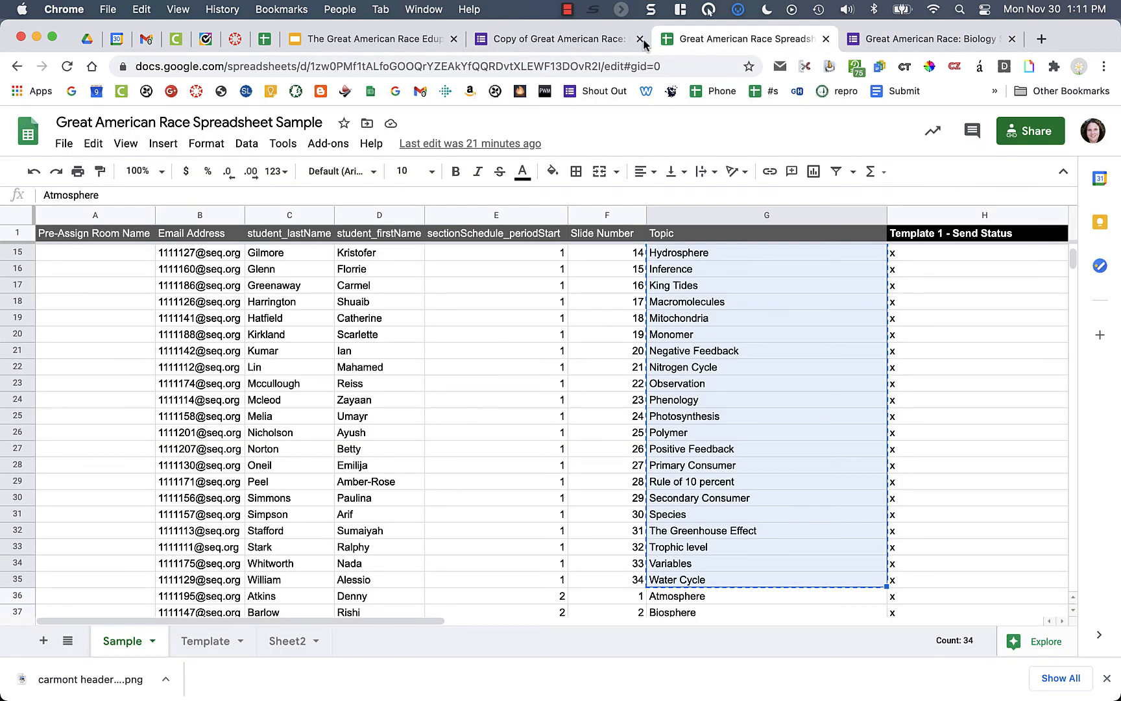
- In the form editor, dismiss the Send dialog and check the Responses tab shows 1 response
left_click(610, 40)
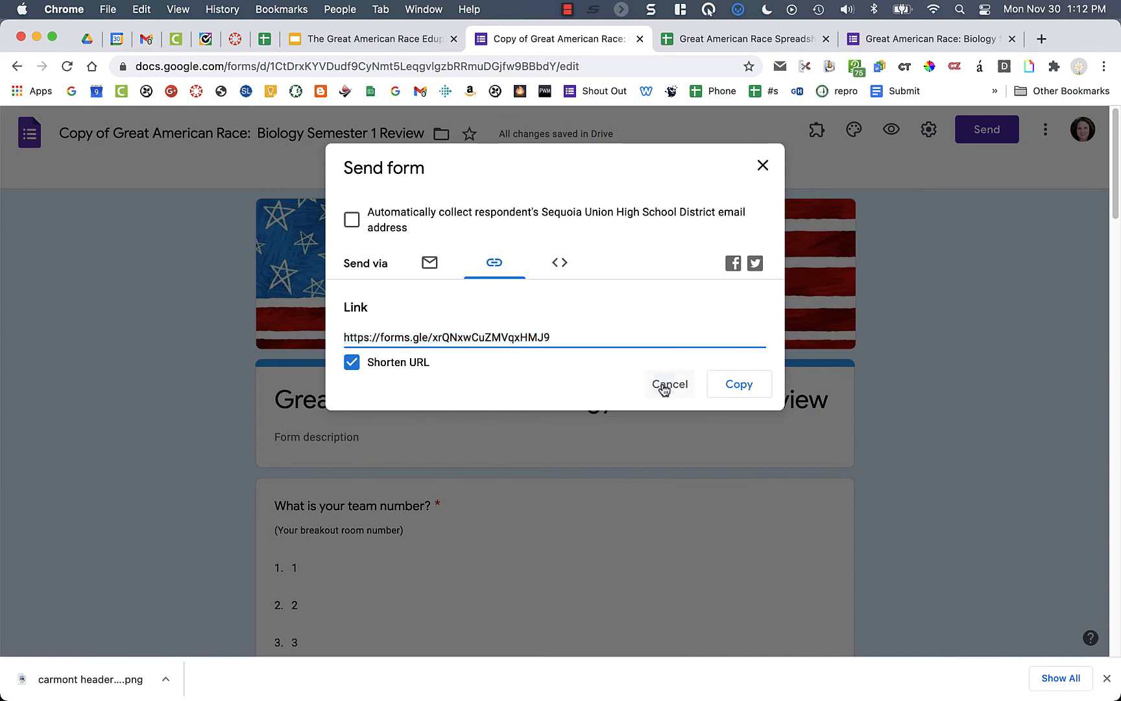
left_click(665, 385)
left_click(584, 175)
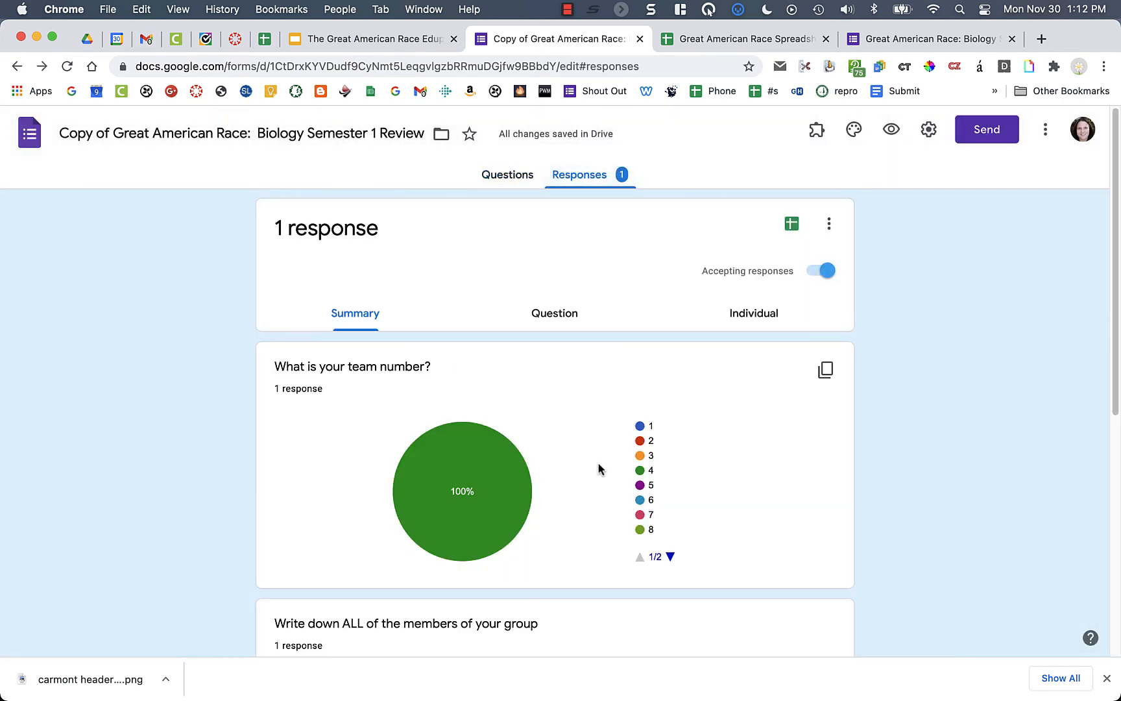
scroll(524, 605, "down", 5)
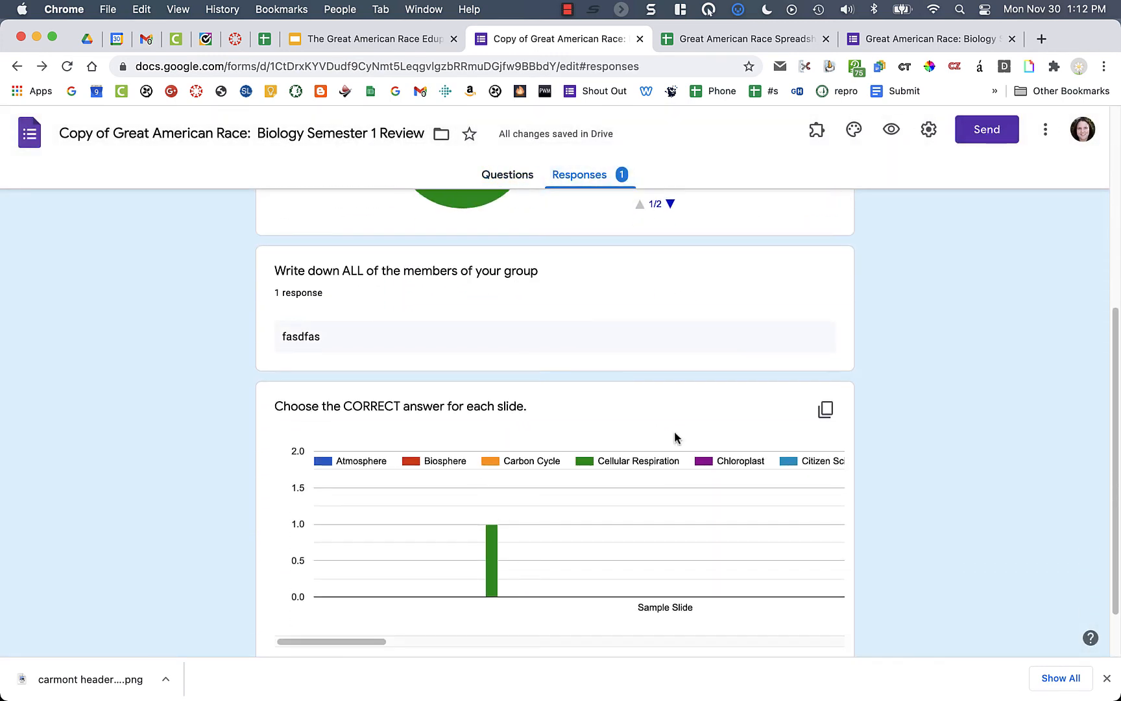
scroll(663, 566, "down", 3)
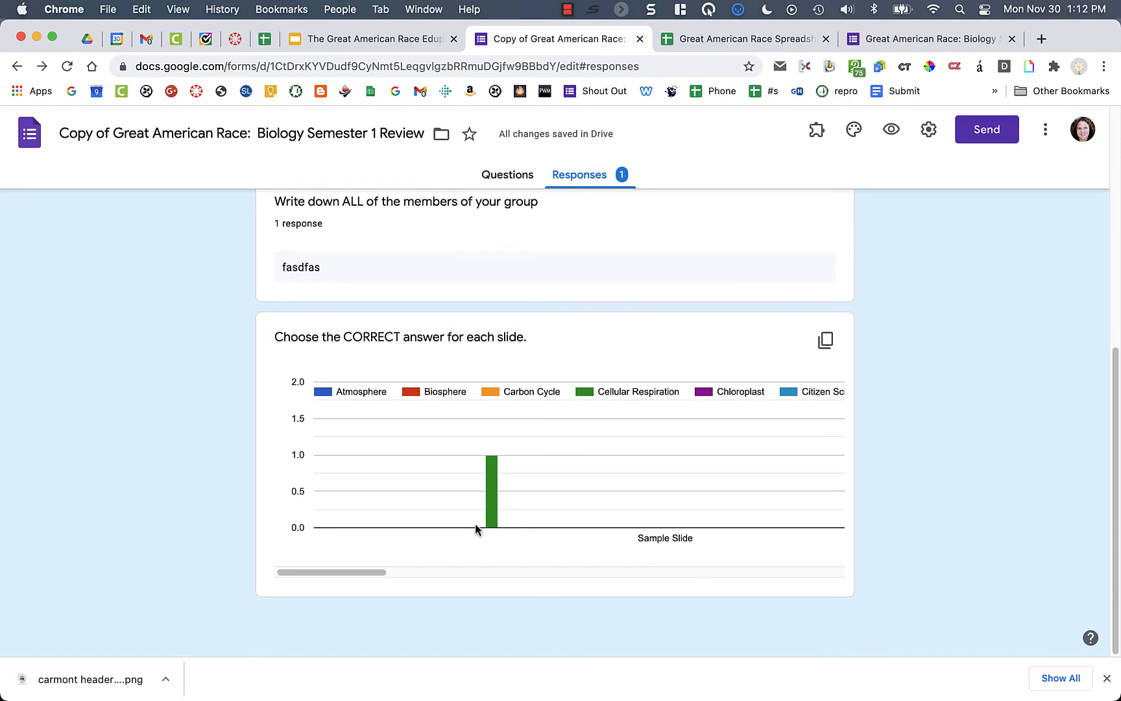
scroll(475, 526, "up", 3)
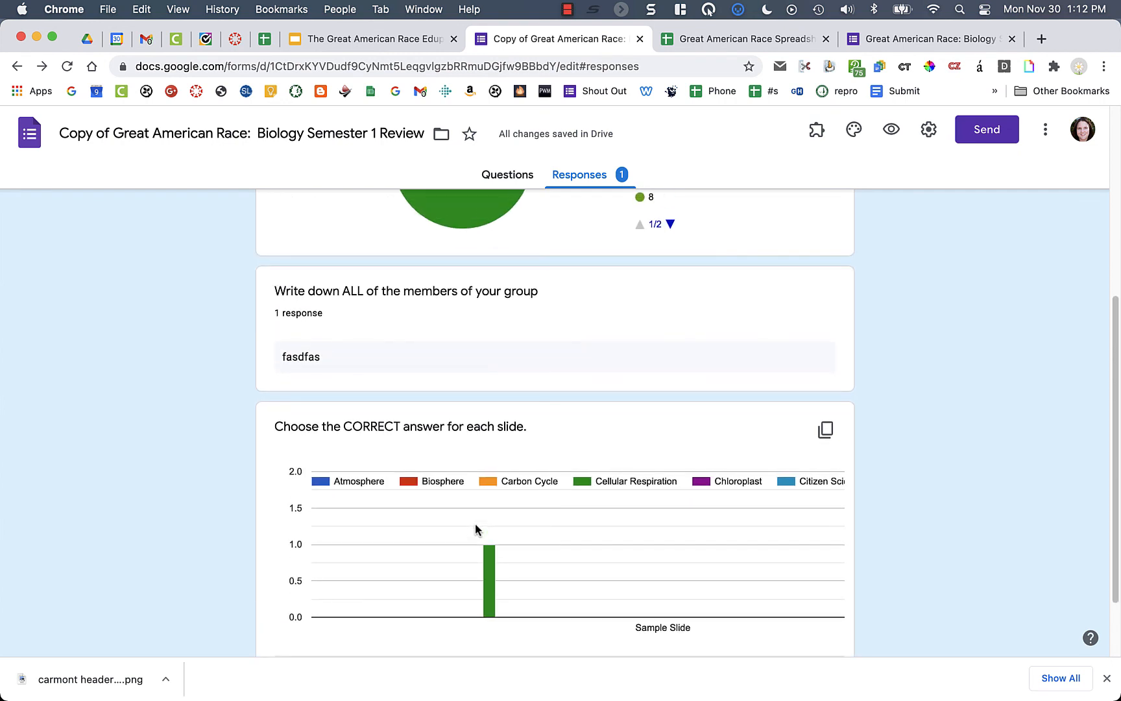
scroll(636, 393, "up", 2)
scroll(835, 341, "up", 5)
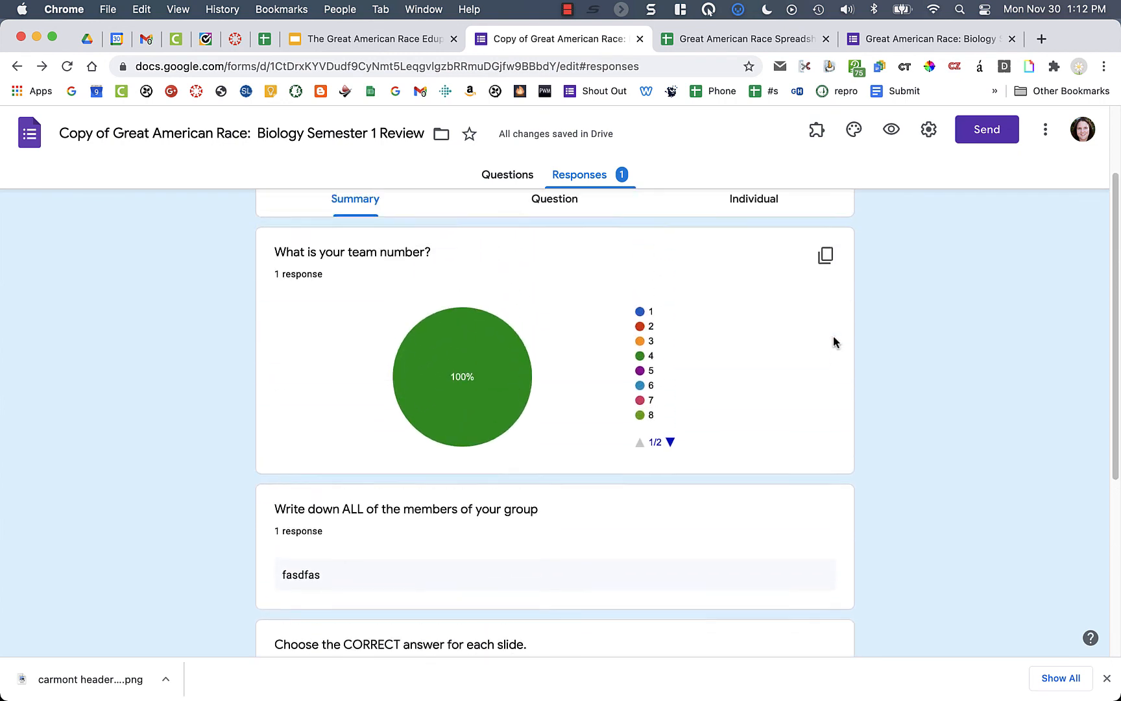
scroll(835, 342, "up", 2)
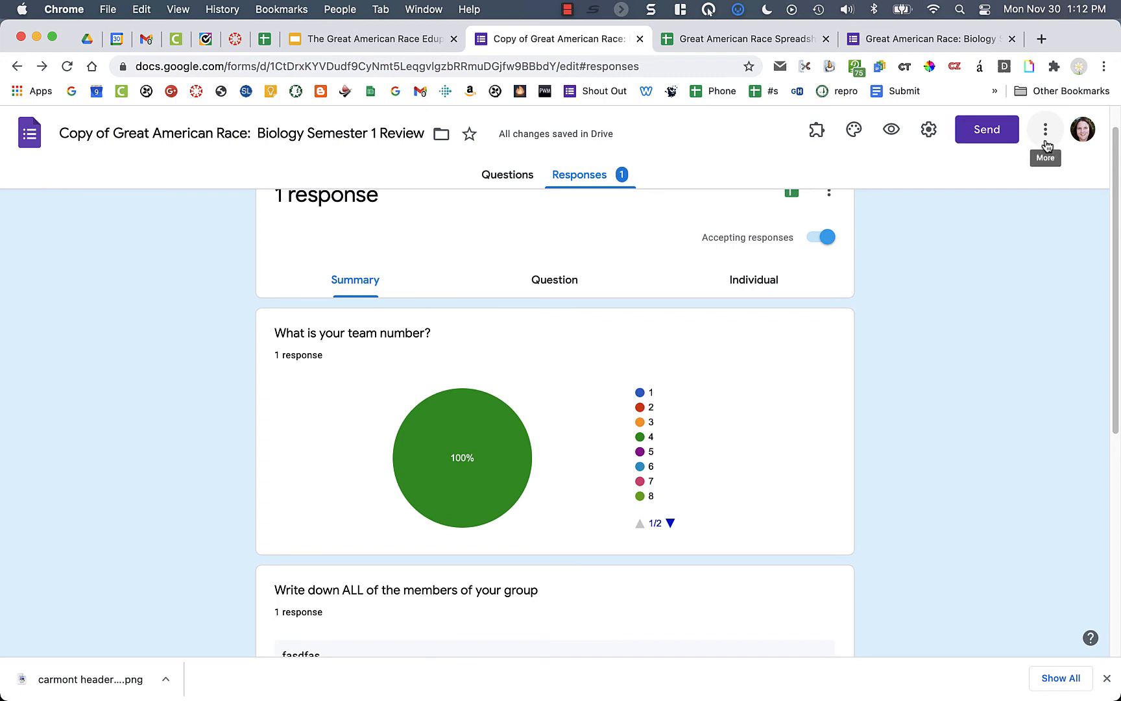
- Open the form's Settings dialog
left_click(1046, 144)
left_click(938, 132)
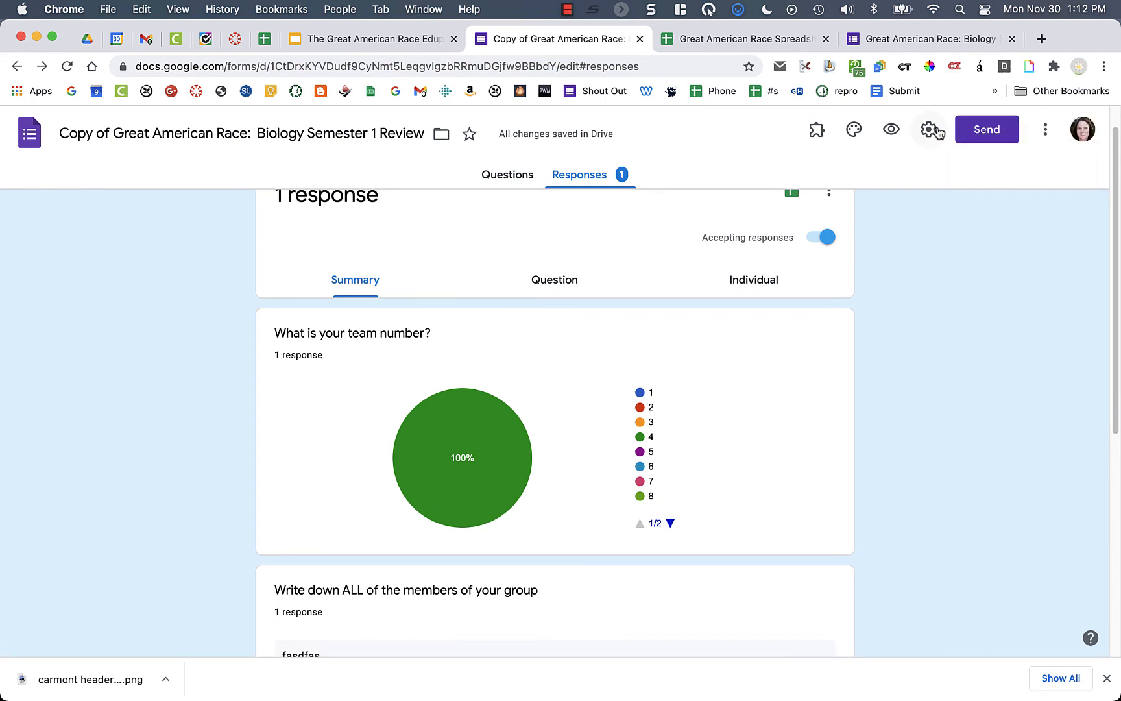
left_click(938, 132)
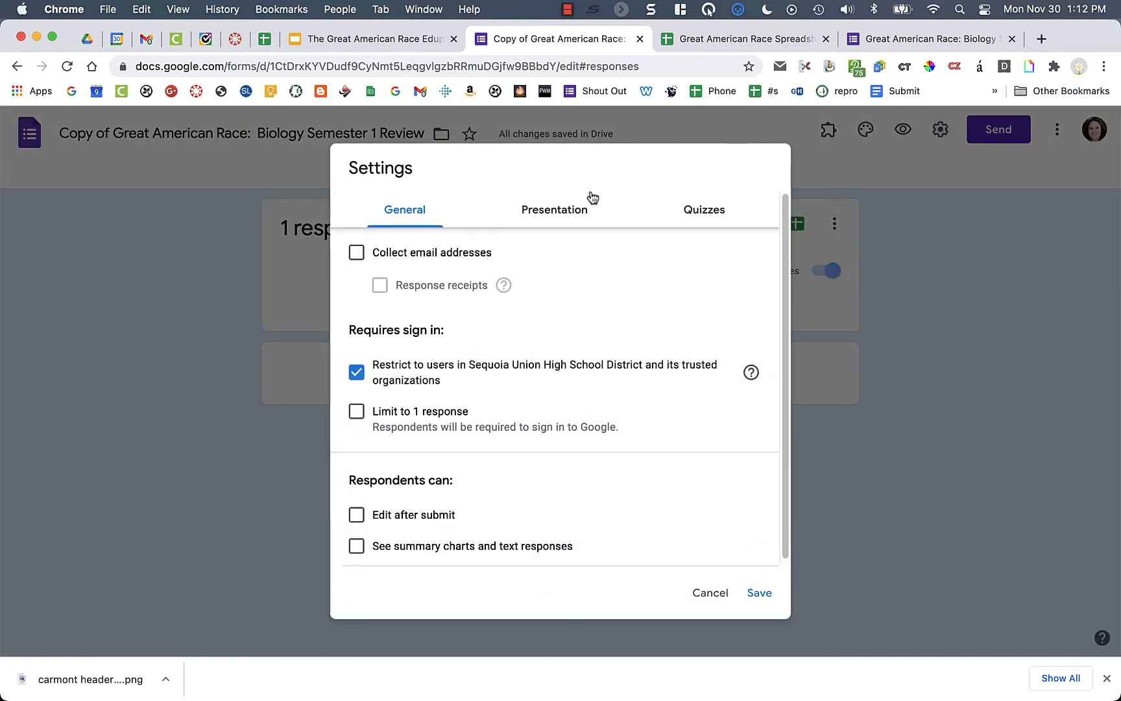
- Review the Quizzes settings, cancel unchanged, and choose to link responses to Sheets
left_click(678, 208)
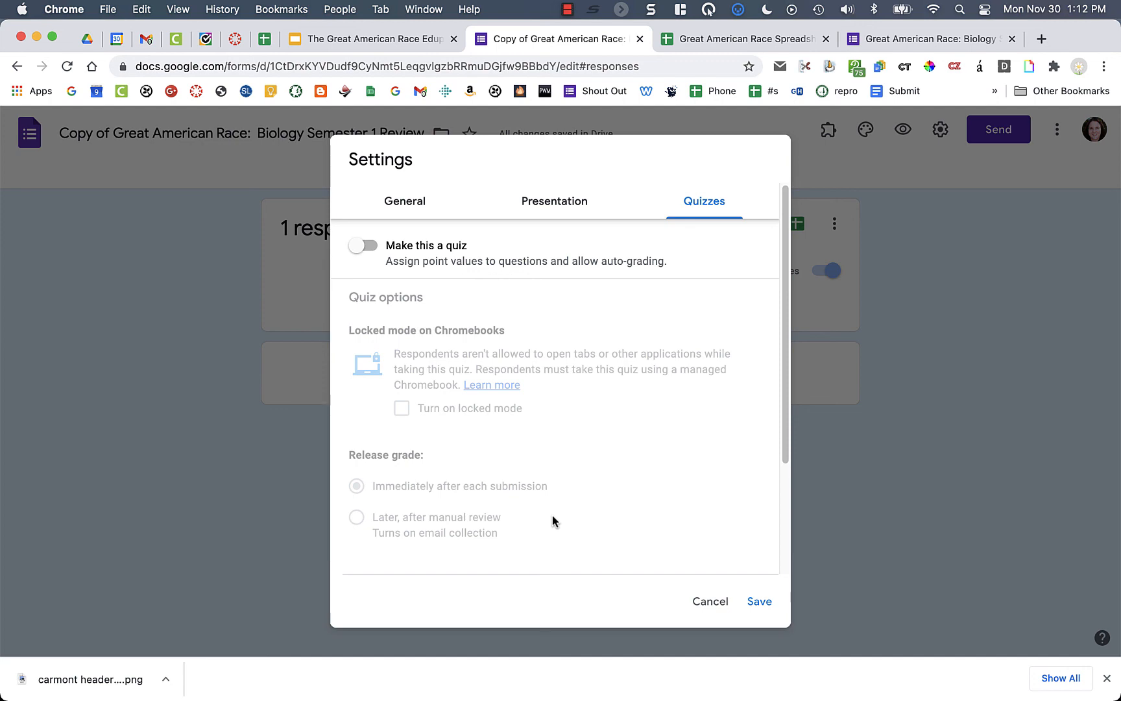
left_click(712, 603)
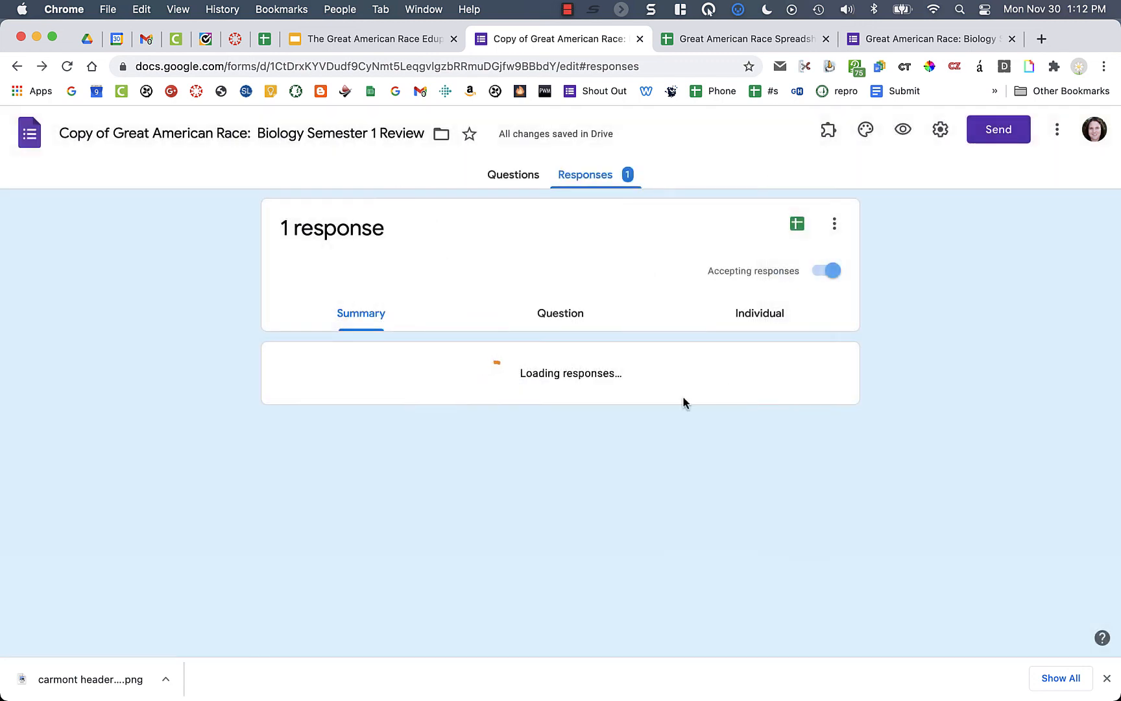
scroll(652, 448, "down", 5)
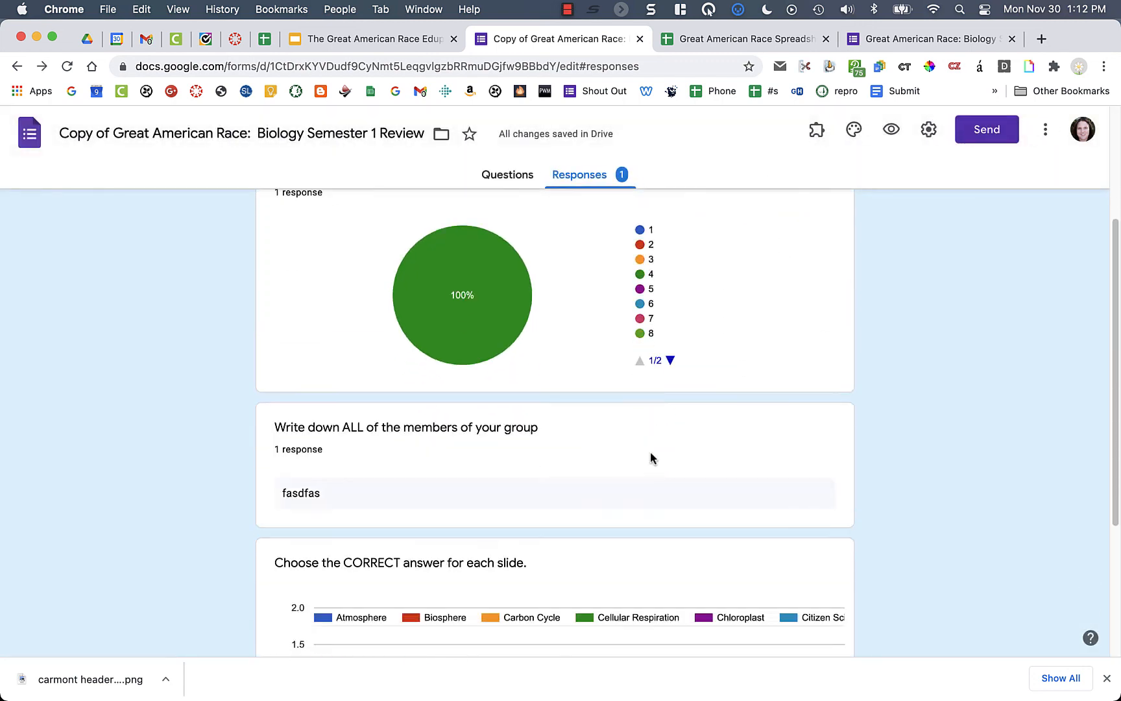
scroll(652, 451, "up", 5)
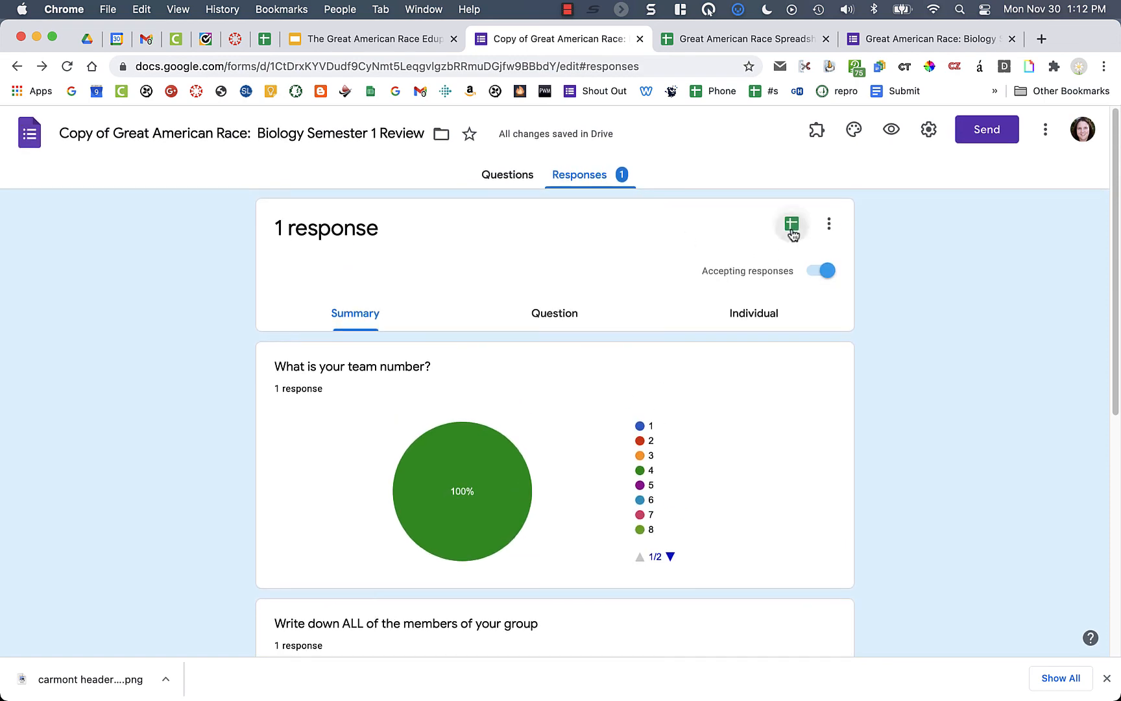
left_click(792, 228)
- Create a new responses spreadsheet and inspect the Cellular Respiration, Atmosphere, Biosphere, Chloroplast answers
left_click(742, 324)
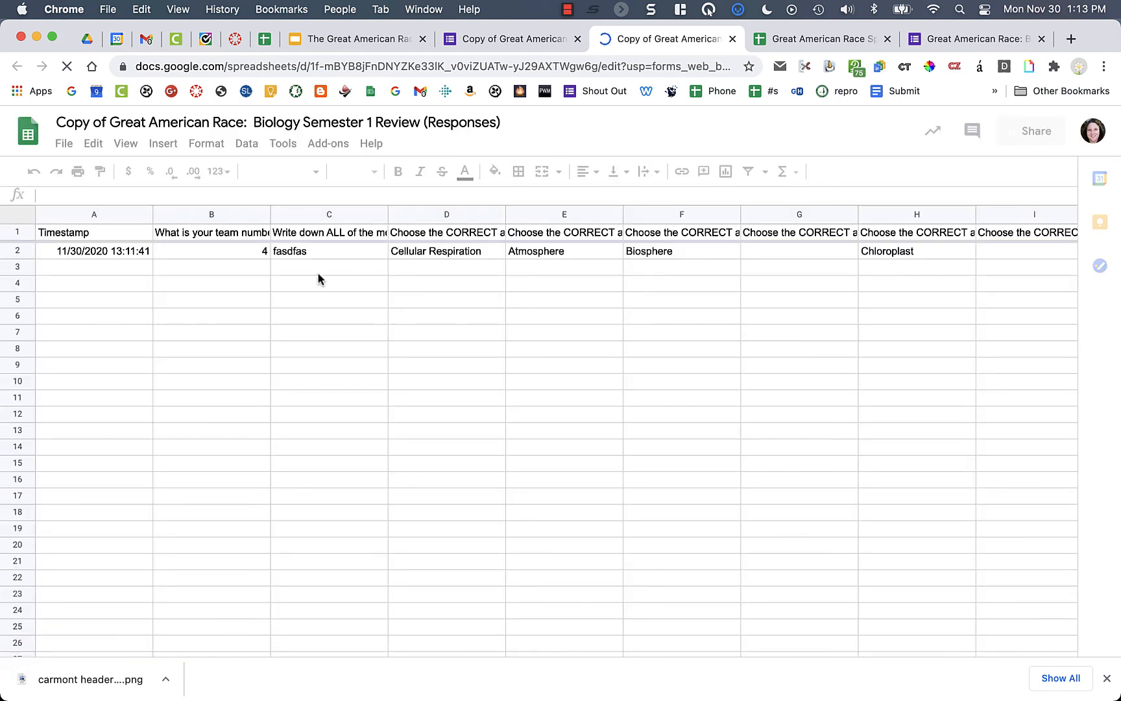
left_click(493, 255)
left_click(537, 255)
left_click(631, 254)
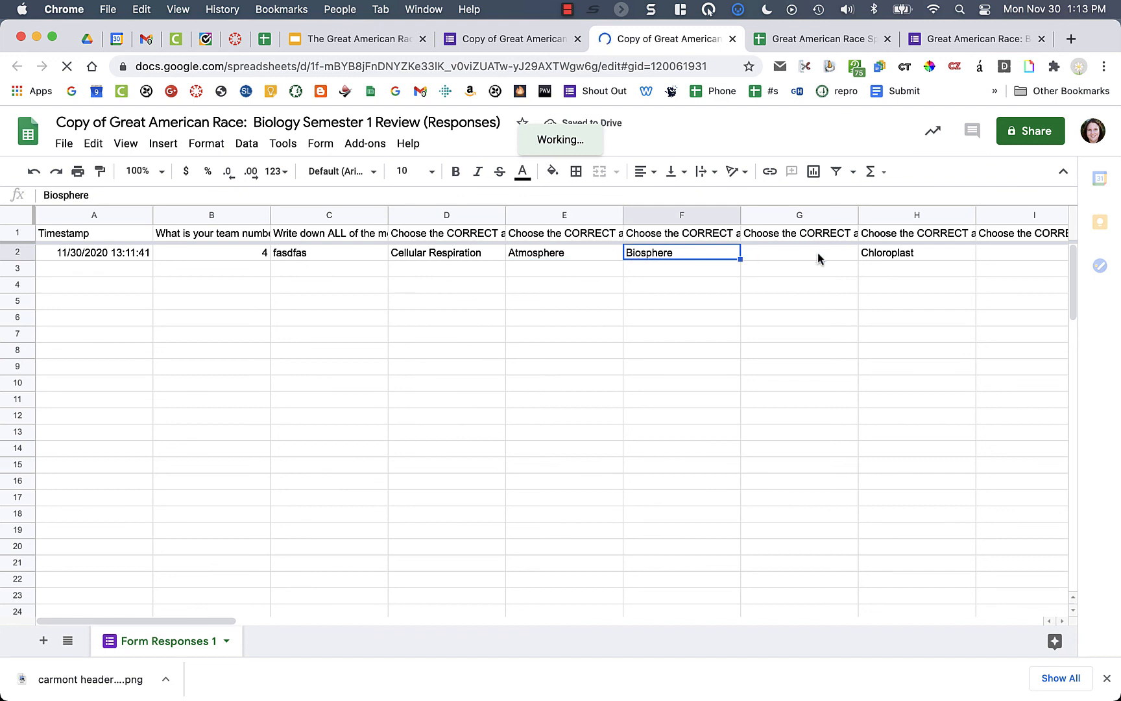
left_click(883, 254)
- Read the Slide 1–4 question headers, then open the options for column E (Slide 1)
left_click(490, 235)
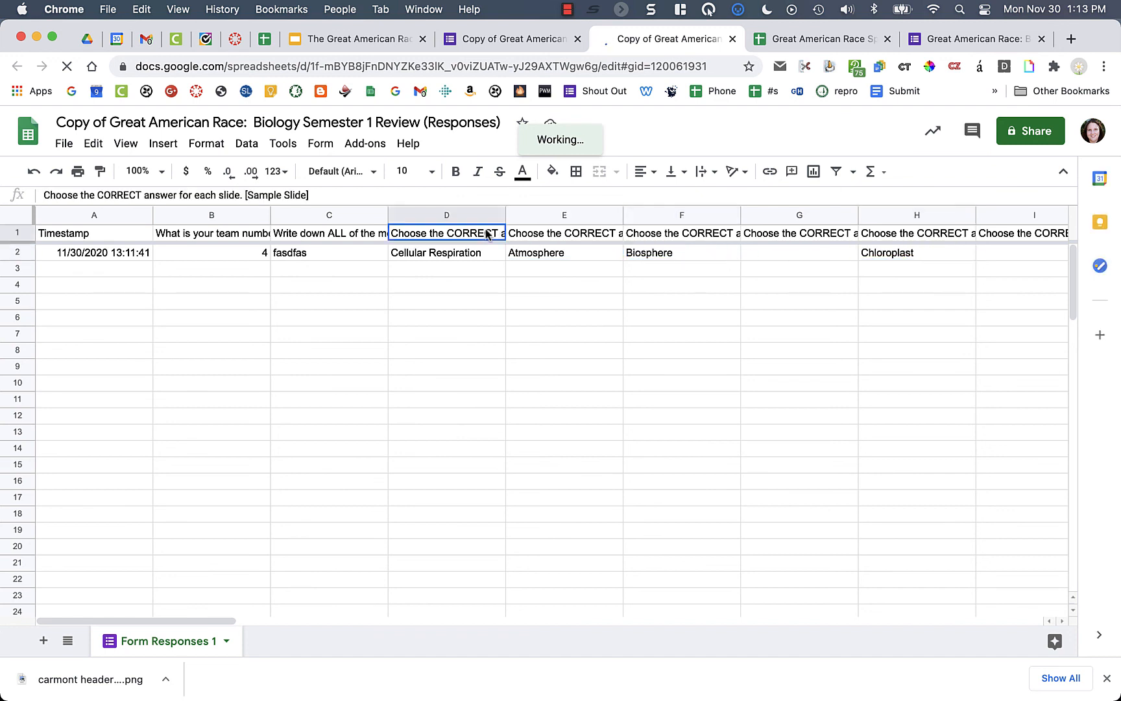
left_click(545, 240)
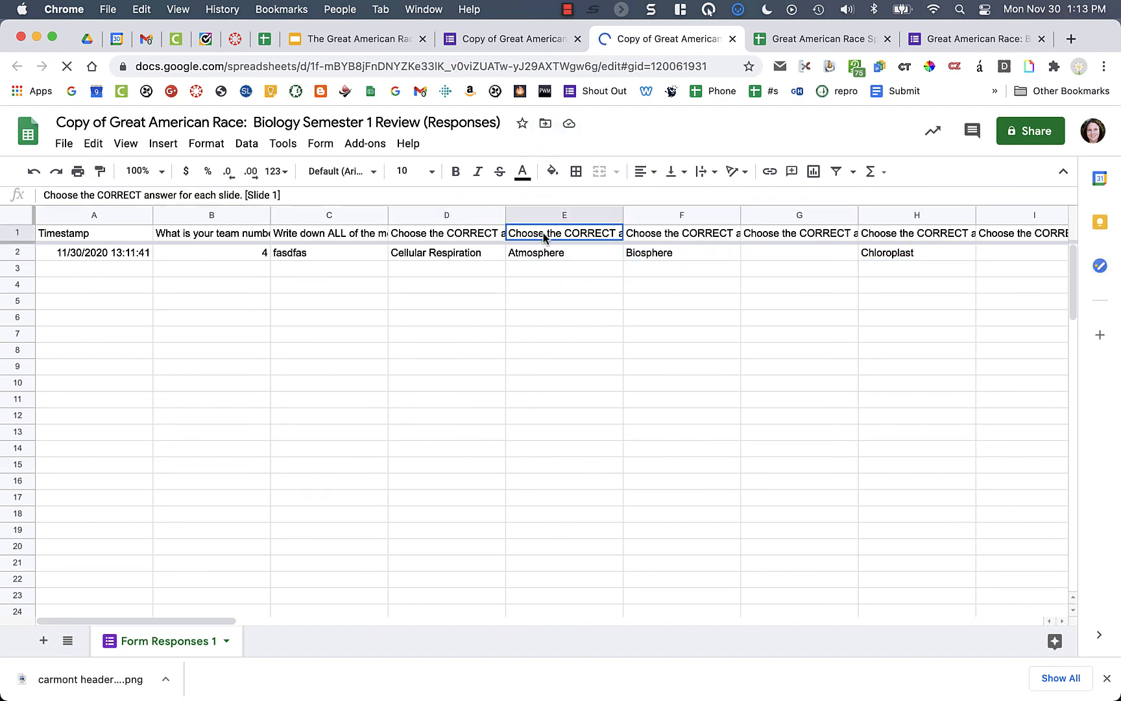
left_click(712, 241)
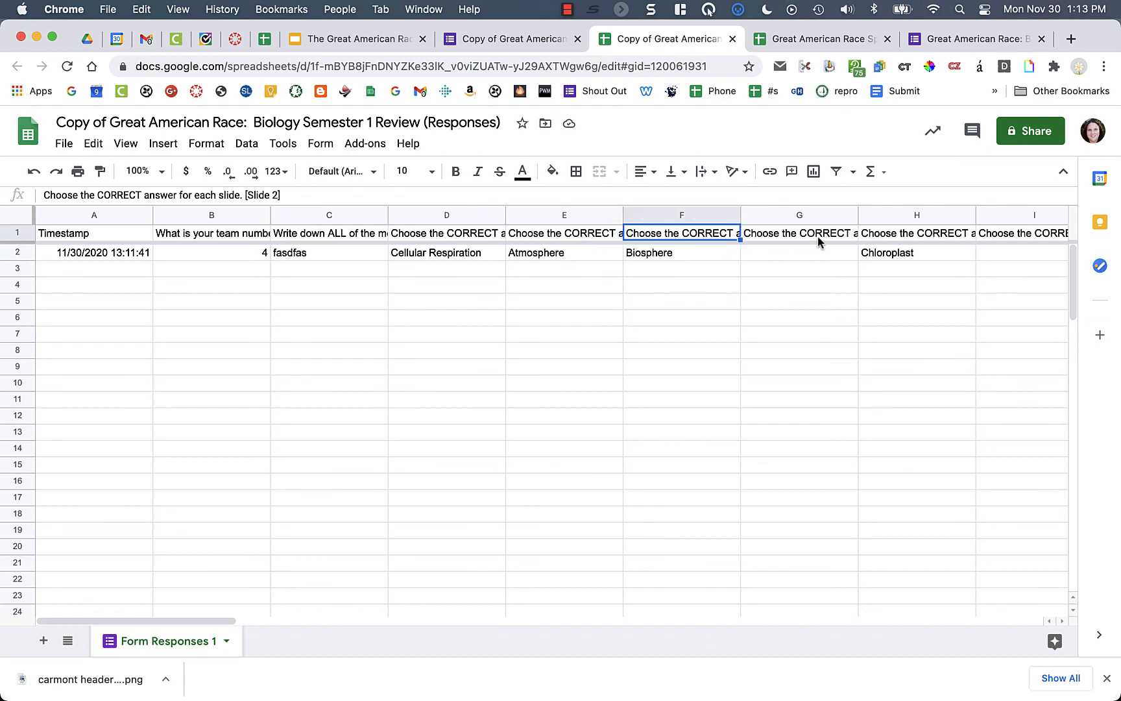
left_click(817, 237)
left_click(925, 241)
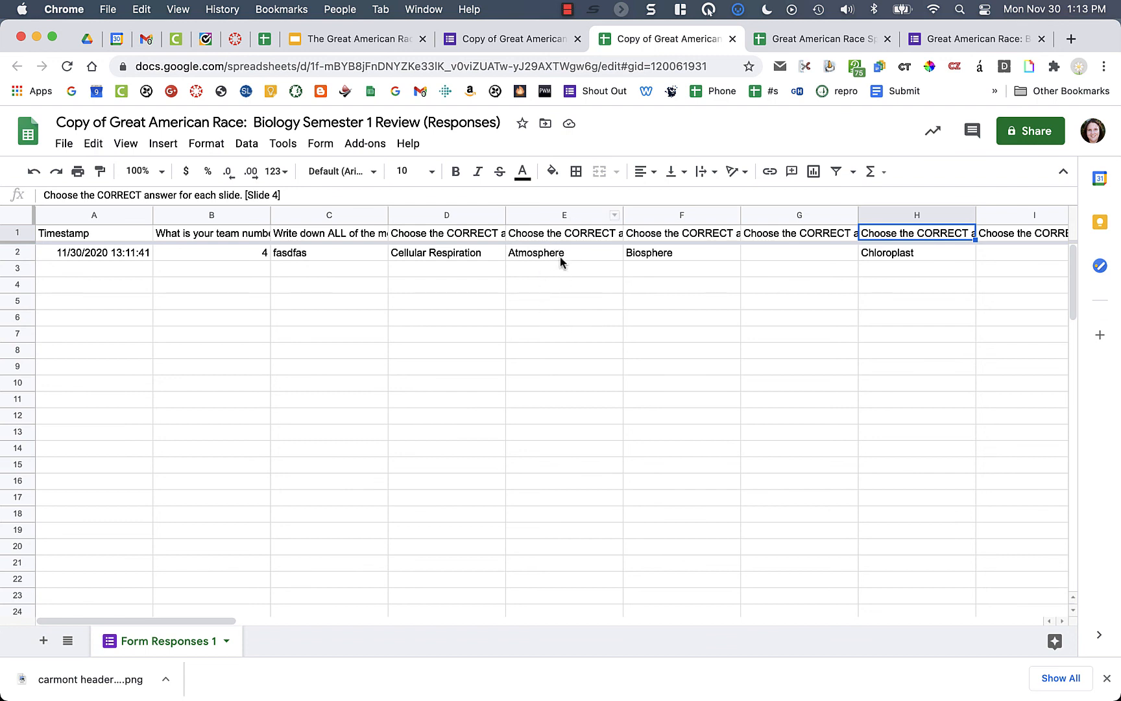
left_click(561, 235)
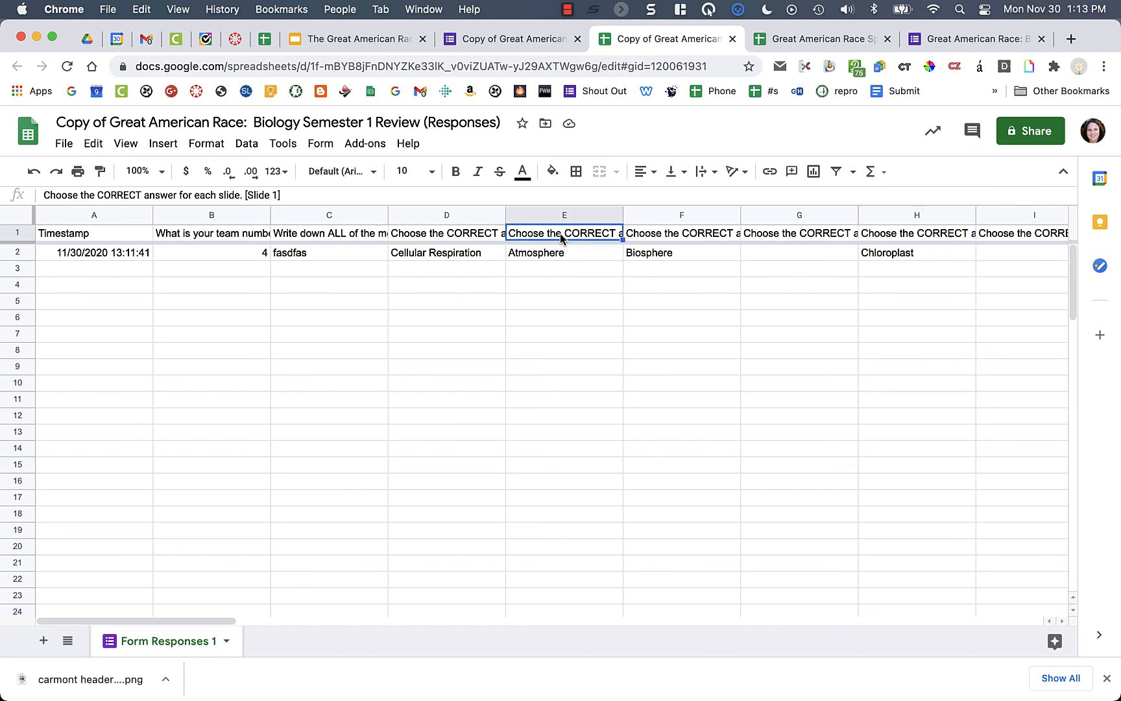
left_click(614, 216)
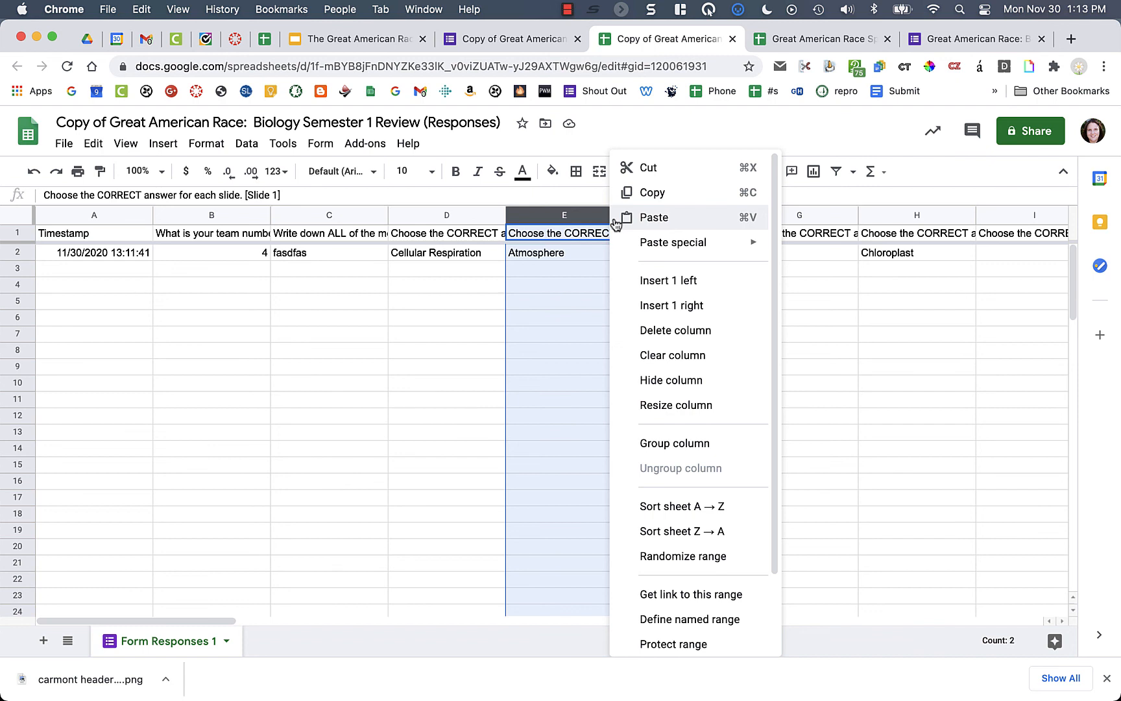
scroll(701, 392, "down", 3)
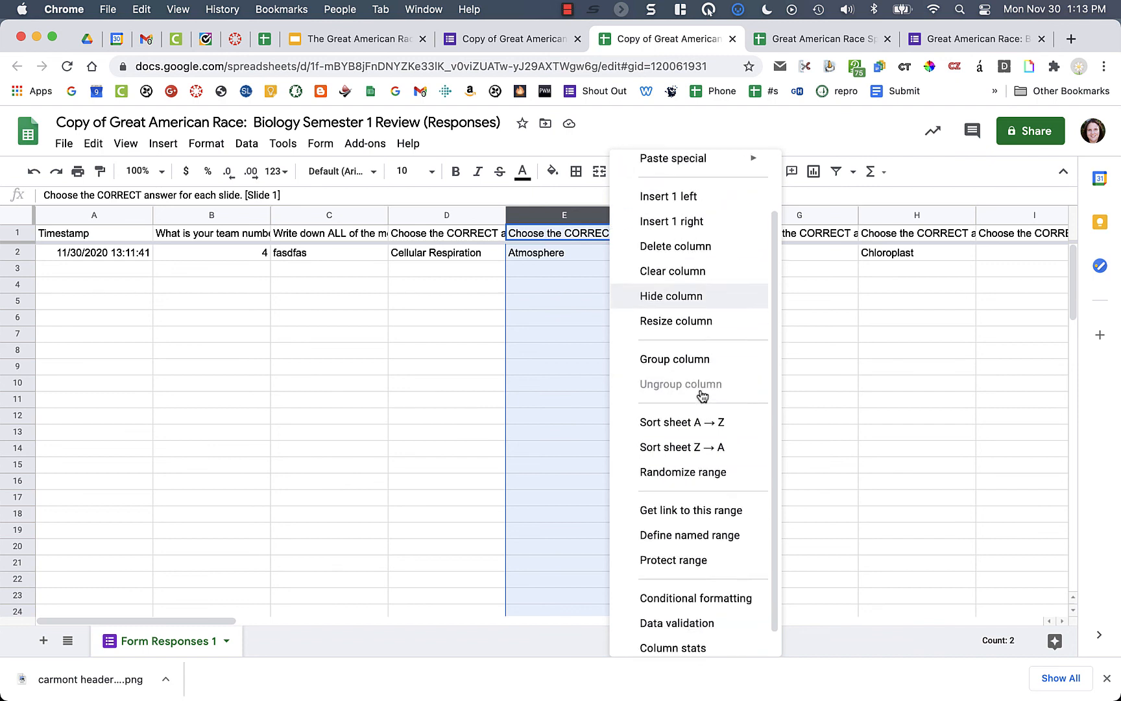
- Add a conditional format rule highlighting column E cells where text is exactly 'Atmosphere'
left_click(662, 588)
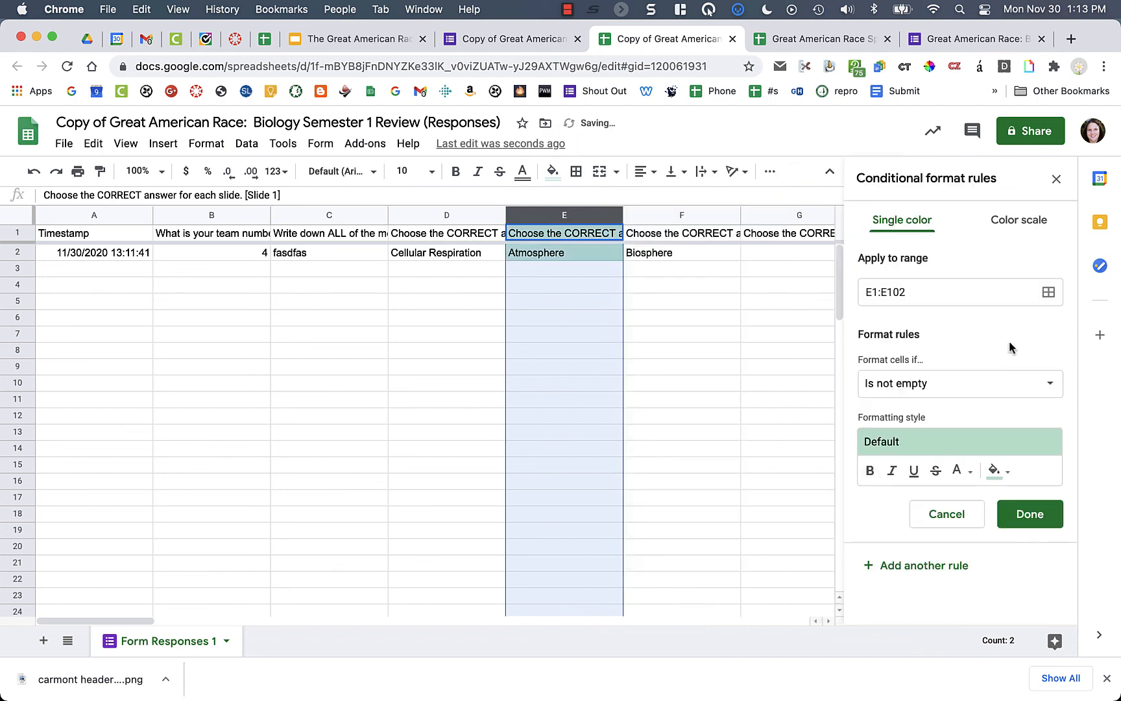
left_click(923, 381)
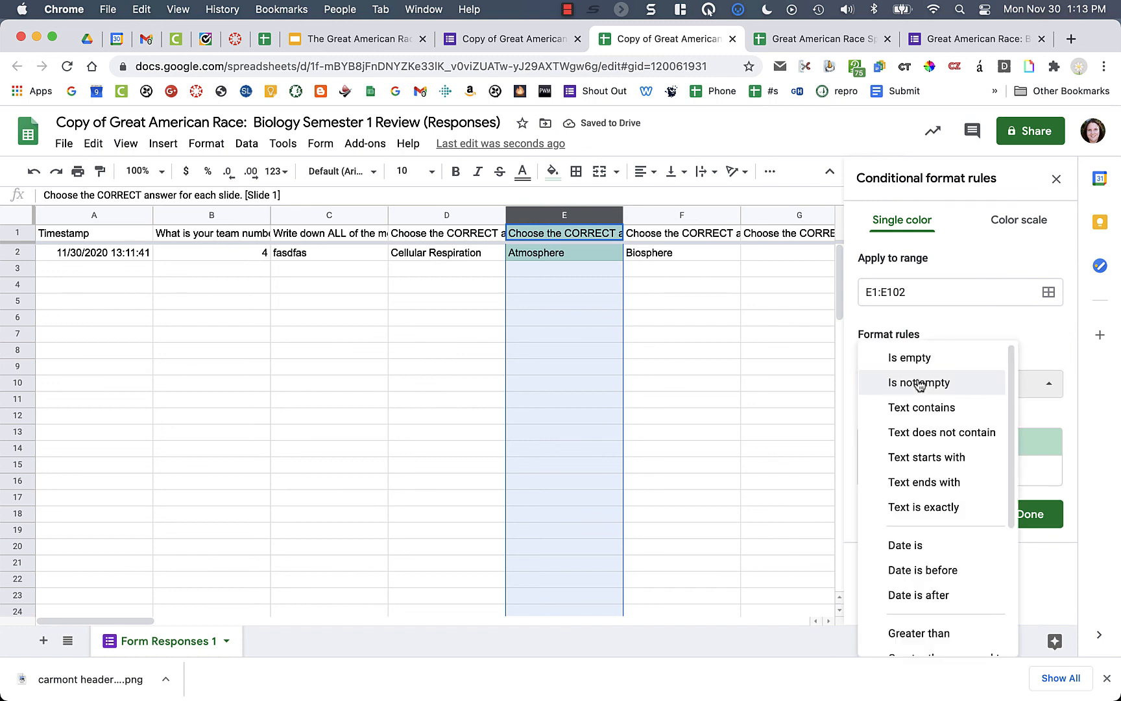
left_click(925, 507)
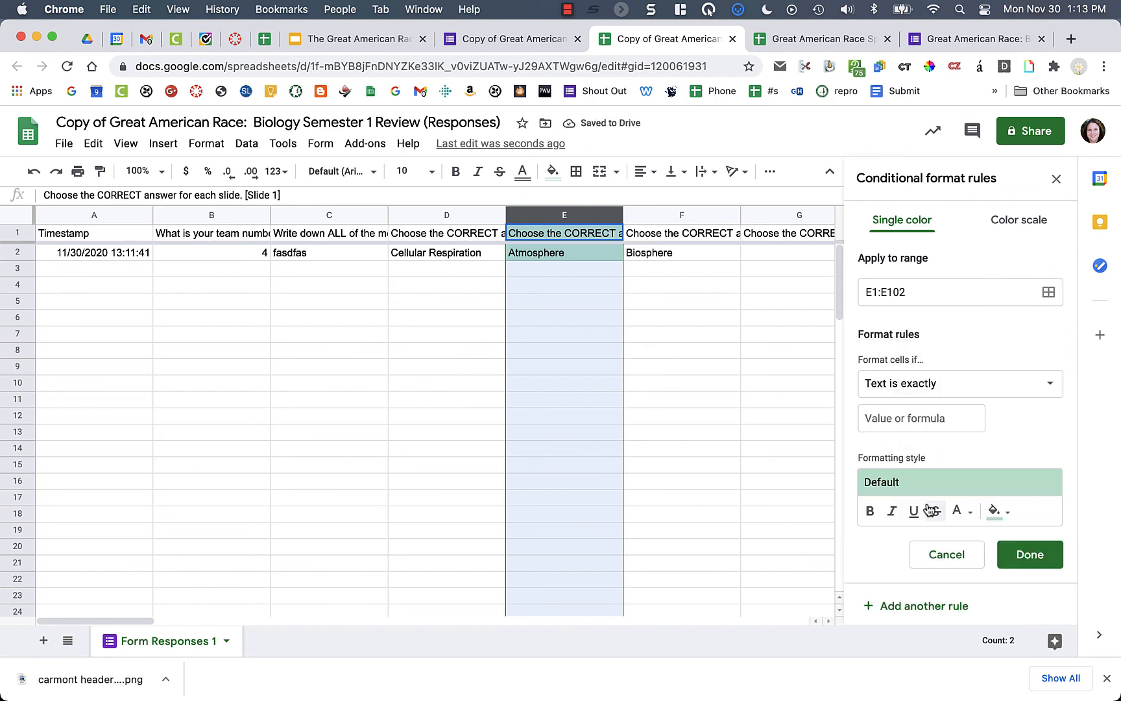
left_click(906, 419)
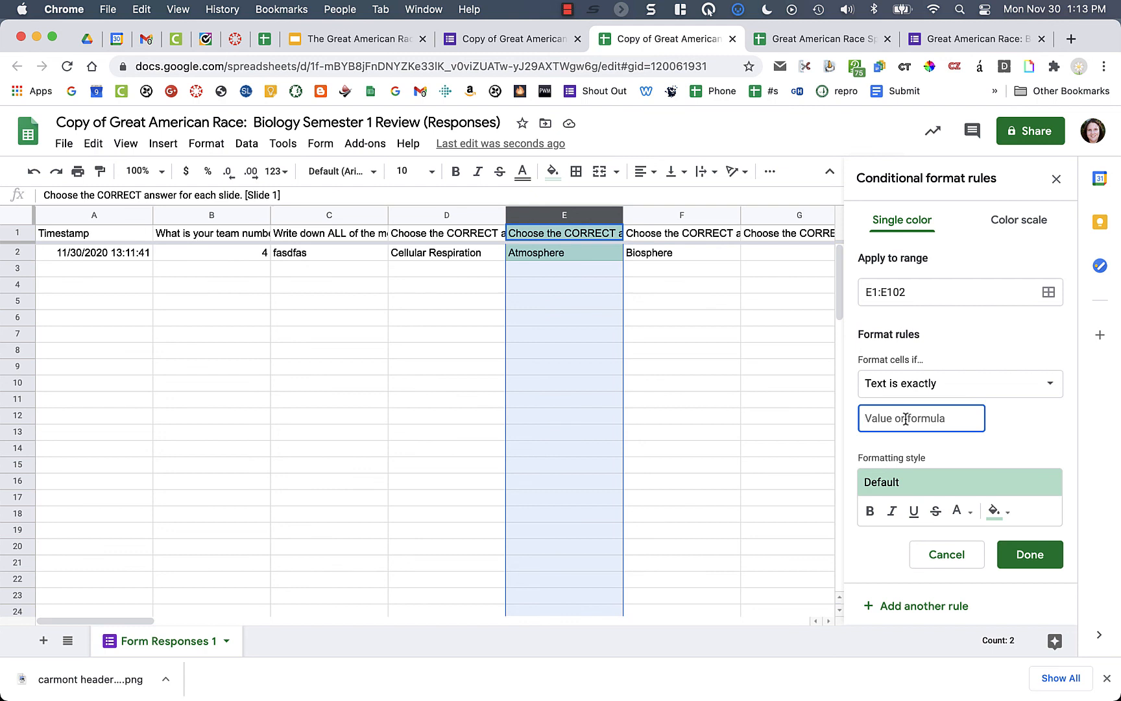
type("Atmospher")
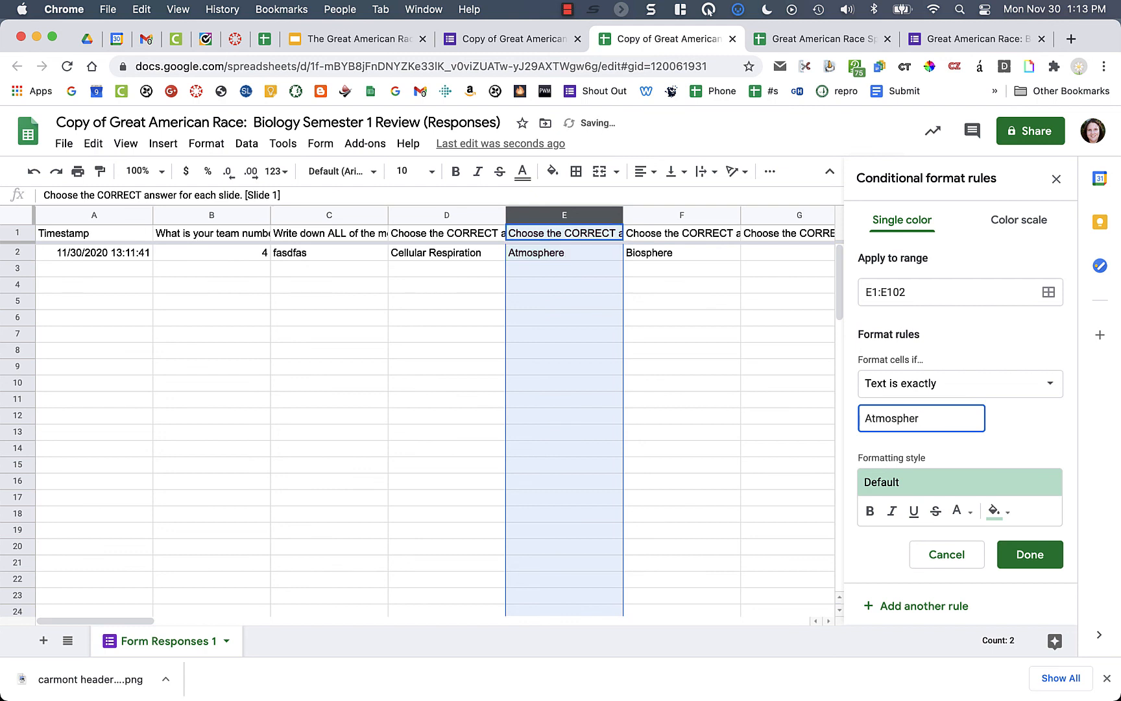
type("e")
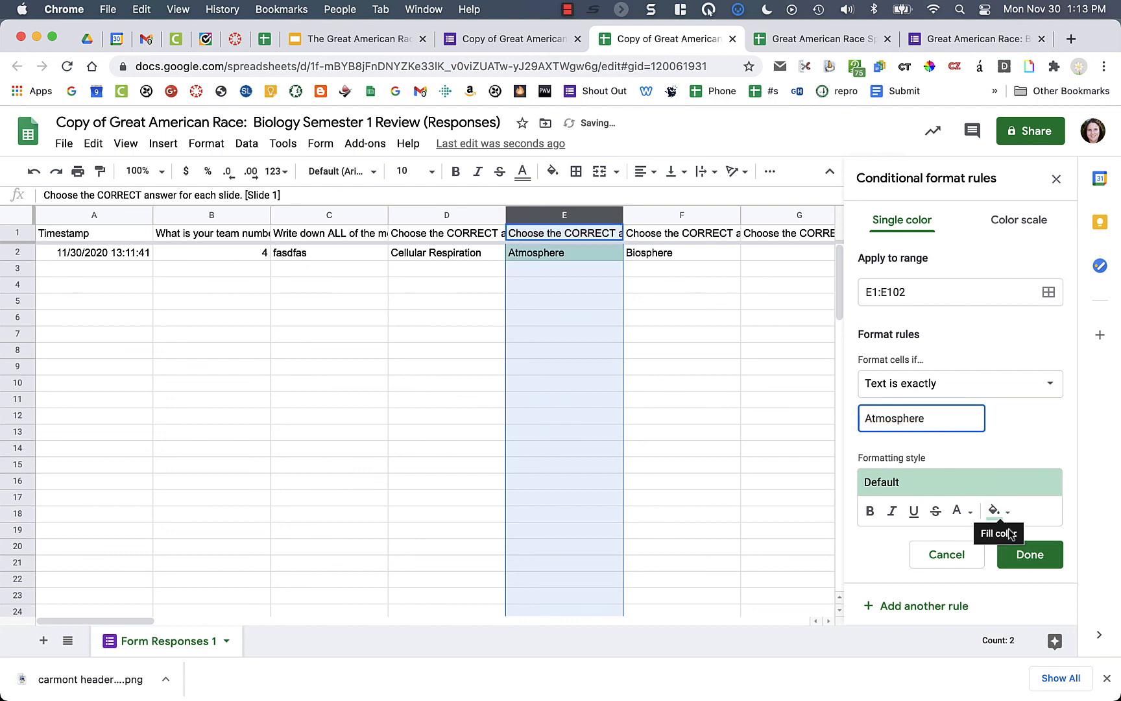
left_click(1032, 555)
- Test the rule by entering Biosphere in E3, close the rules panel, and return to the Sample spreadsheet
left_click(581, 272)
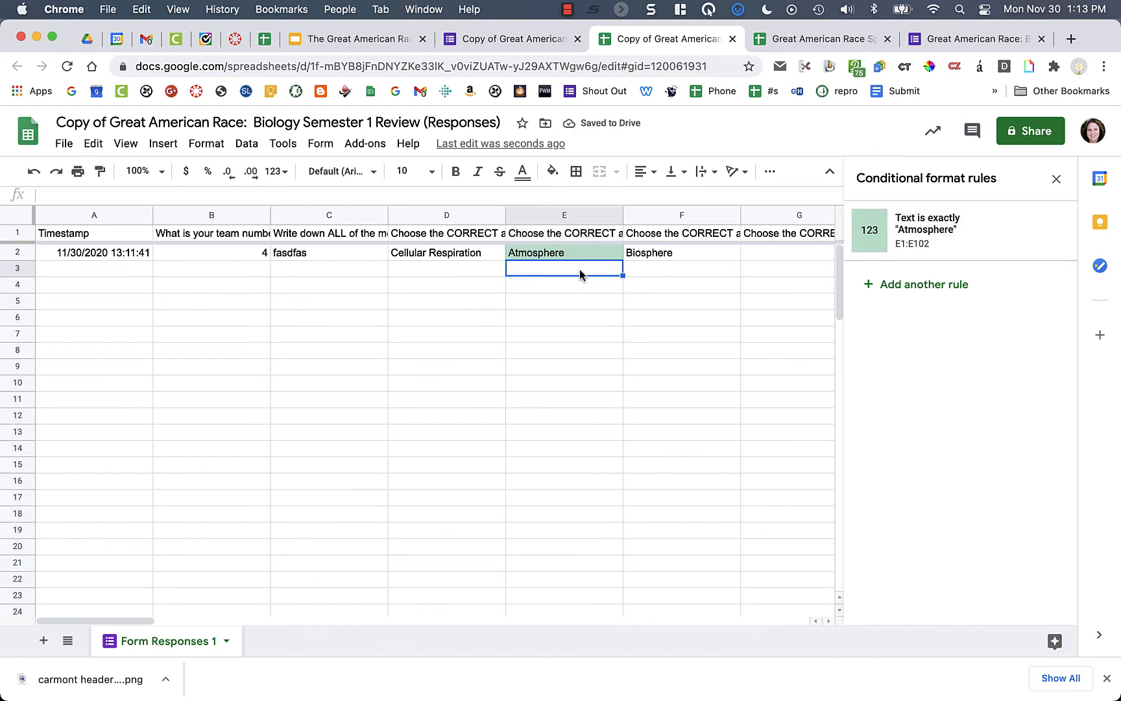
type("Biosphere")
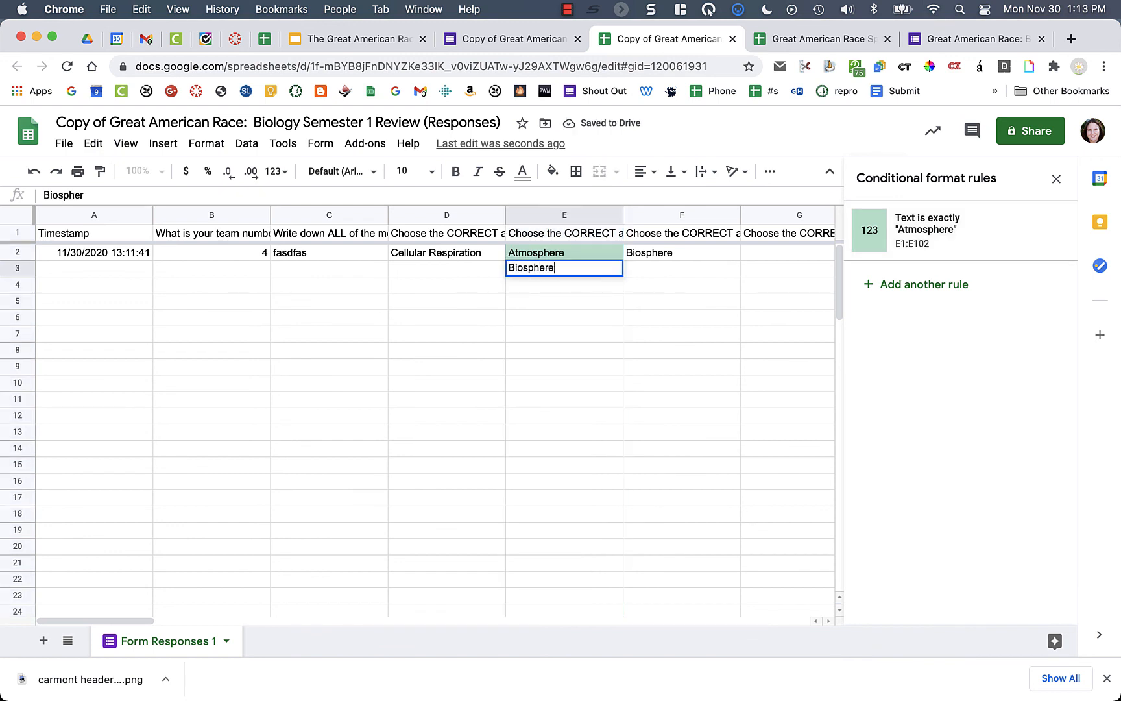
key("Return")
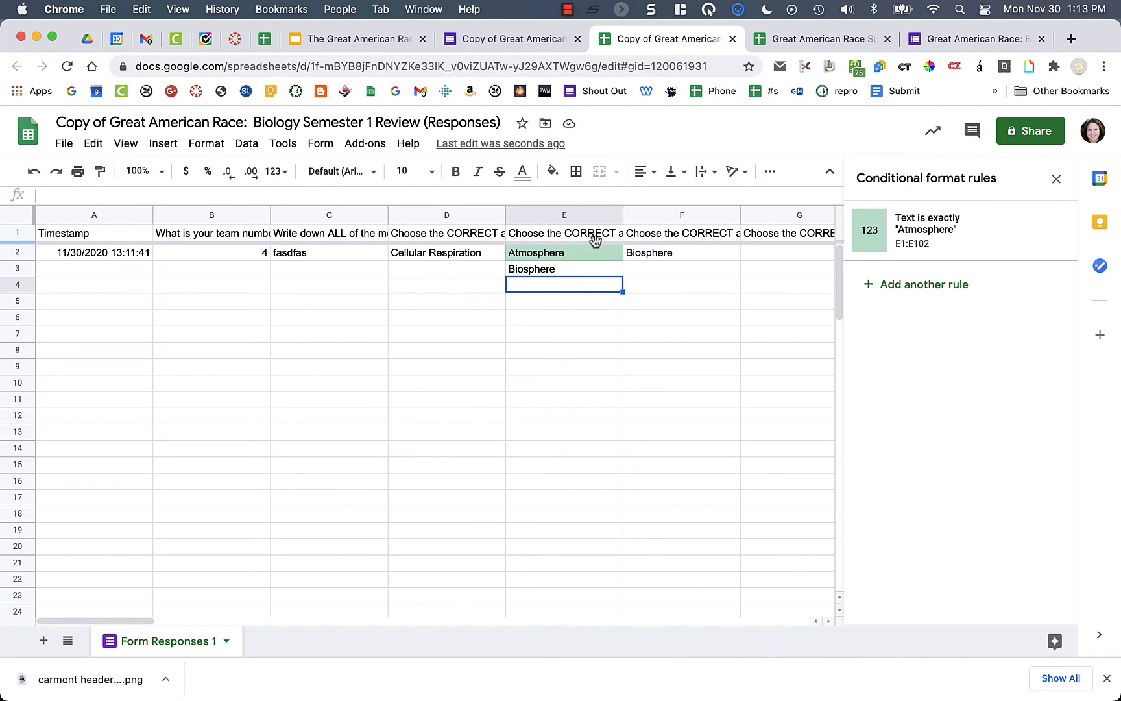
scroll(628, 241, "right", 3)
scroll(629, 242, "right", 20)
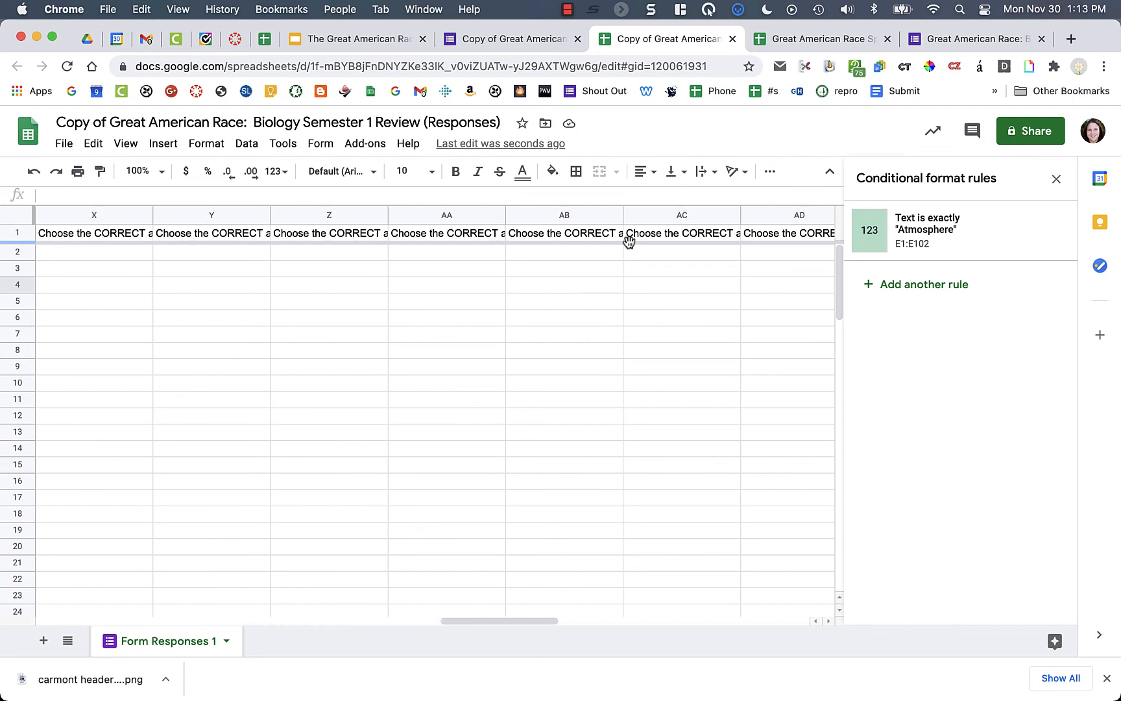
scroll(629, 243, "left", 20)
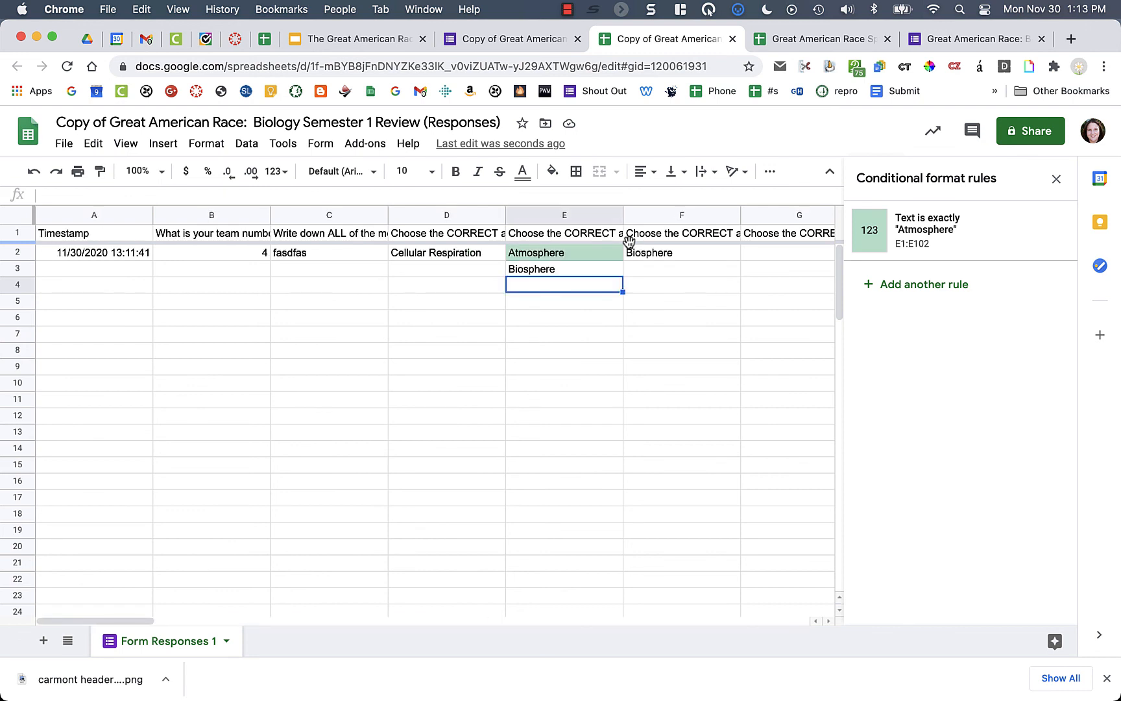
left_click(1057, 180)
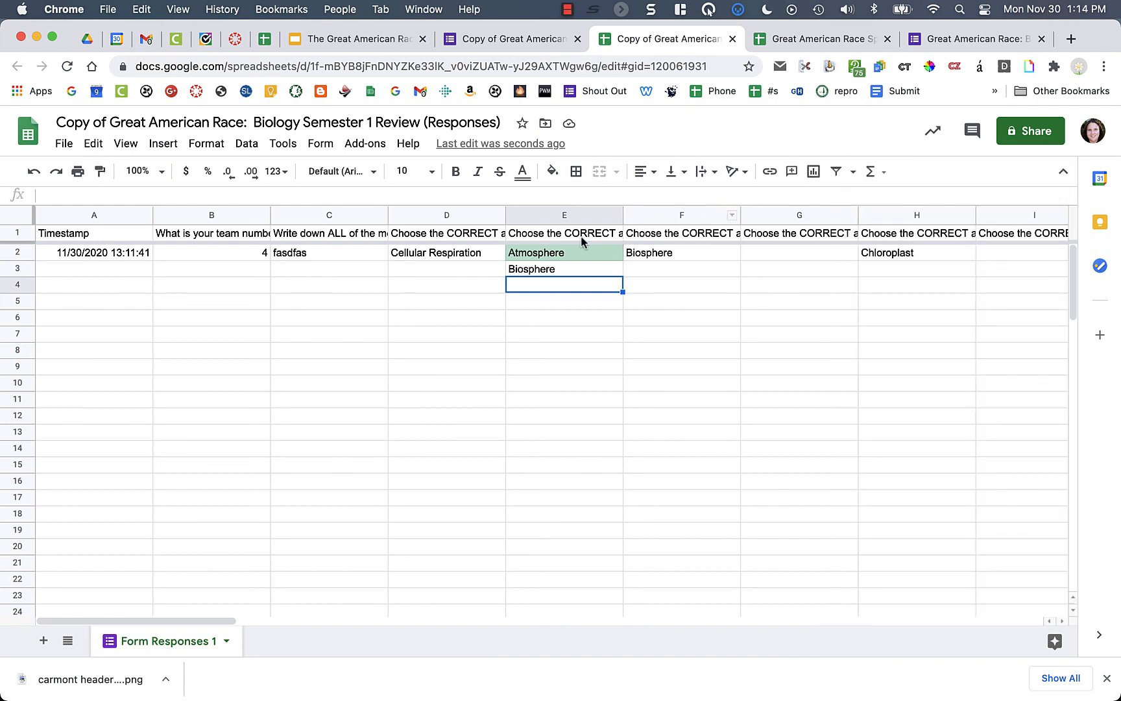
scroll(589, 281, "right", 3)
scroll(589, 281, "right", 2)
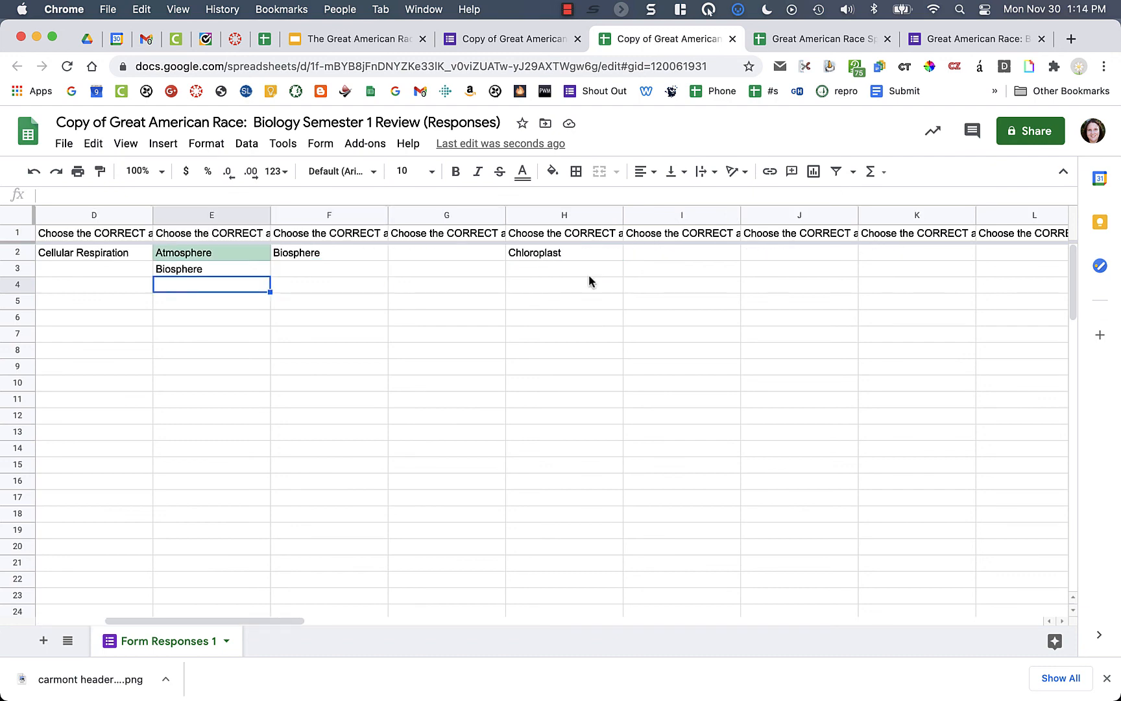
left_click(791, 41)
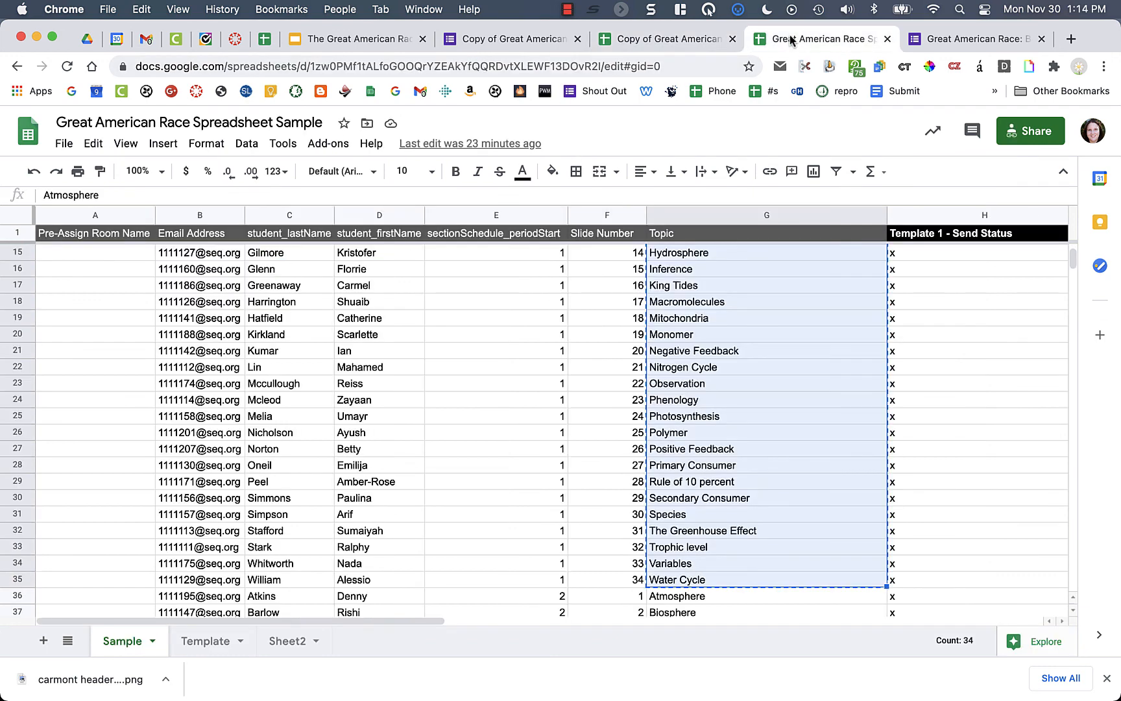
left_click(741, 363)
scroll(741, 362, "up", 5)
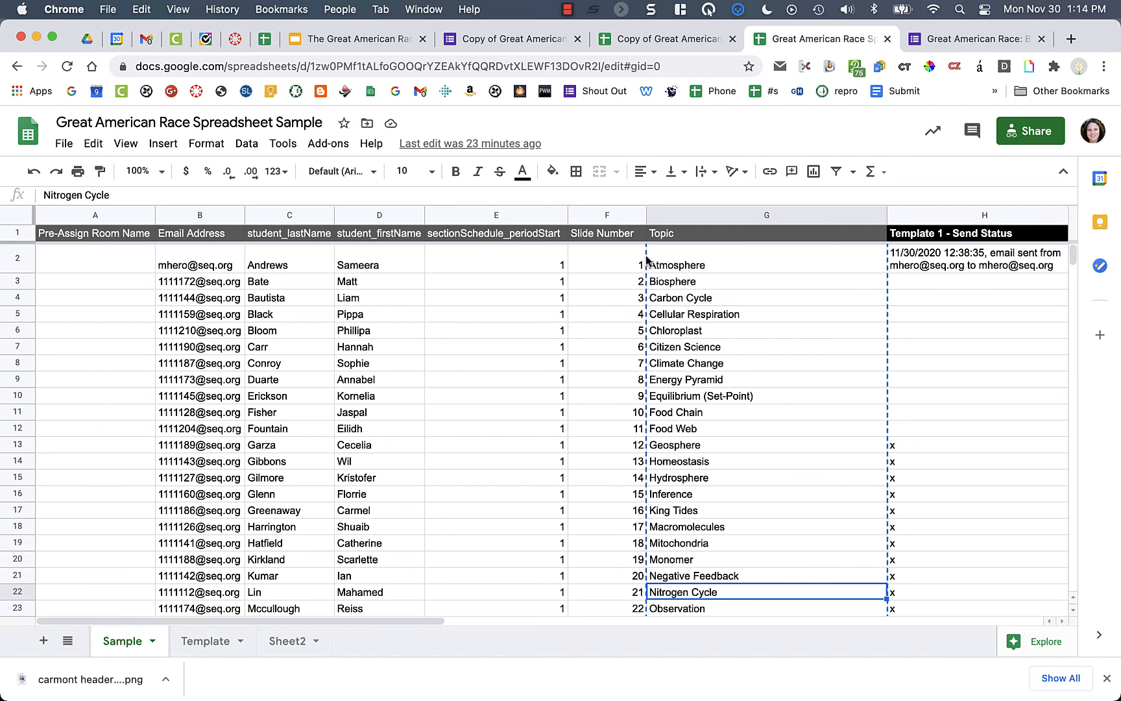
left_click(727, 351)
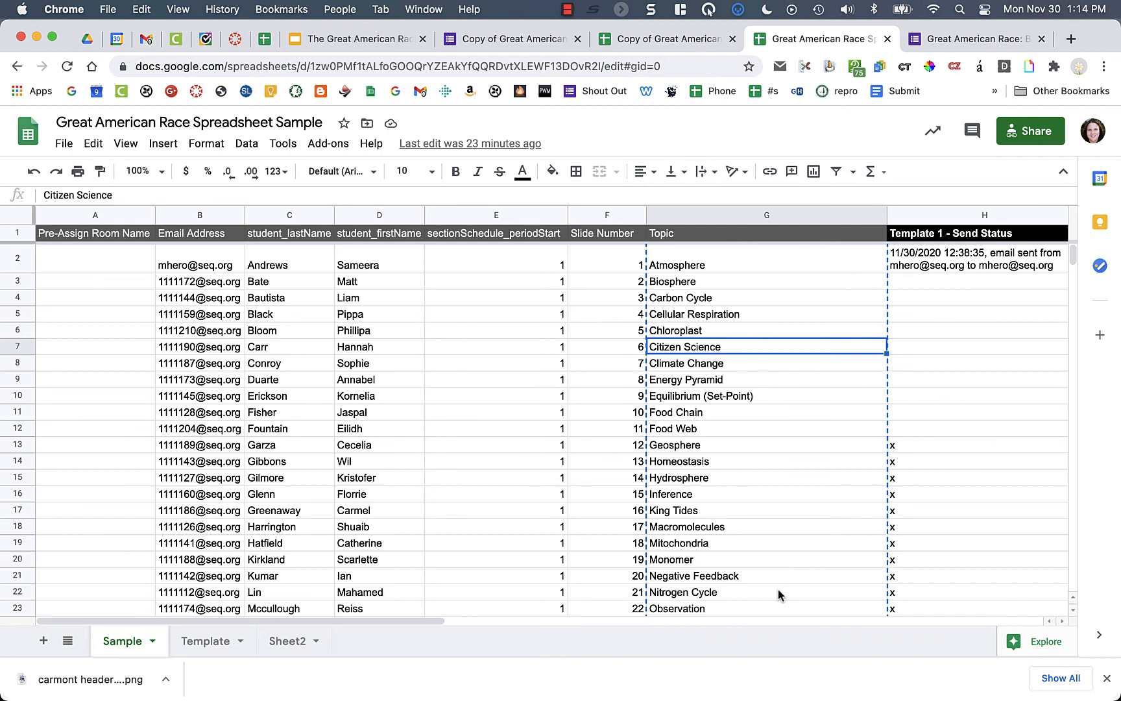
left_click(702, 288)
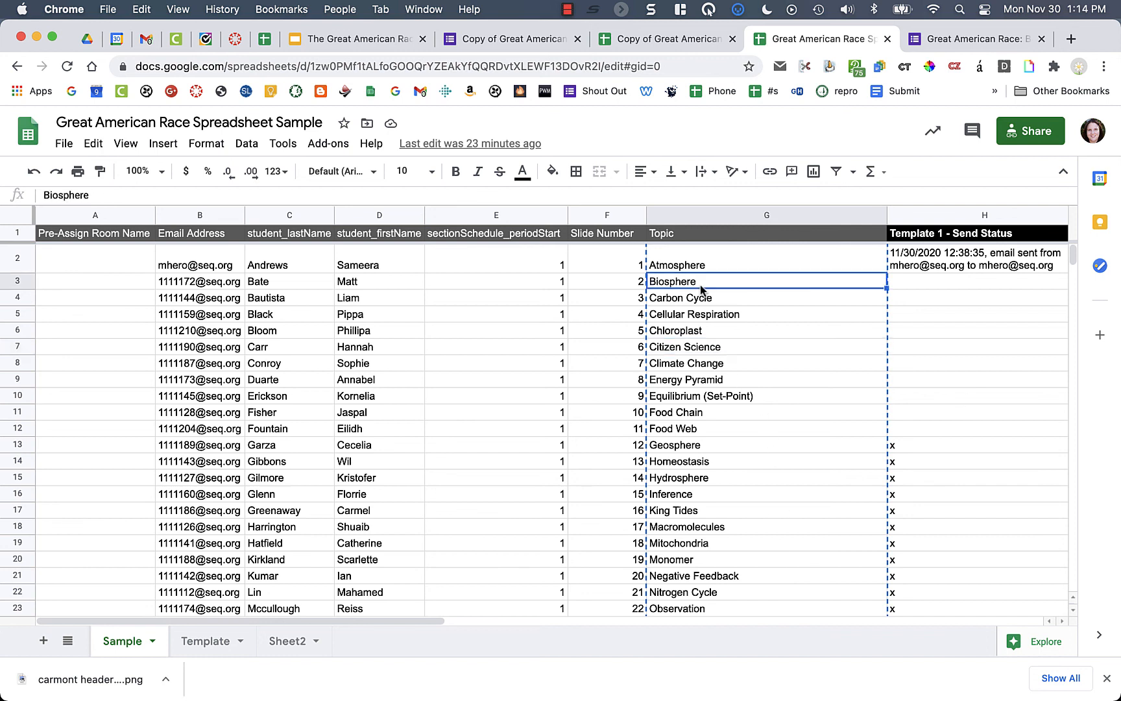
left_click(726, 267)
left_click(704, 594, "shift")
left_click(702, 608, "shift")
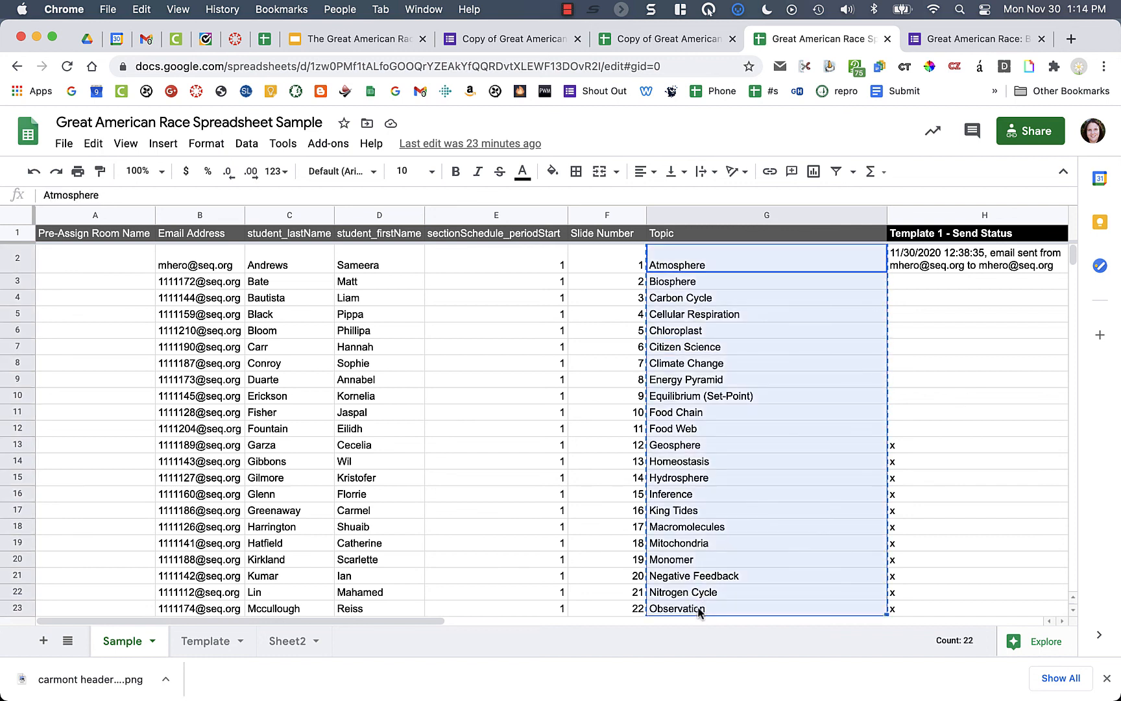